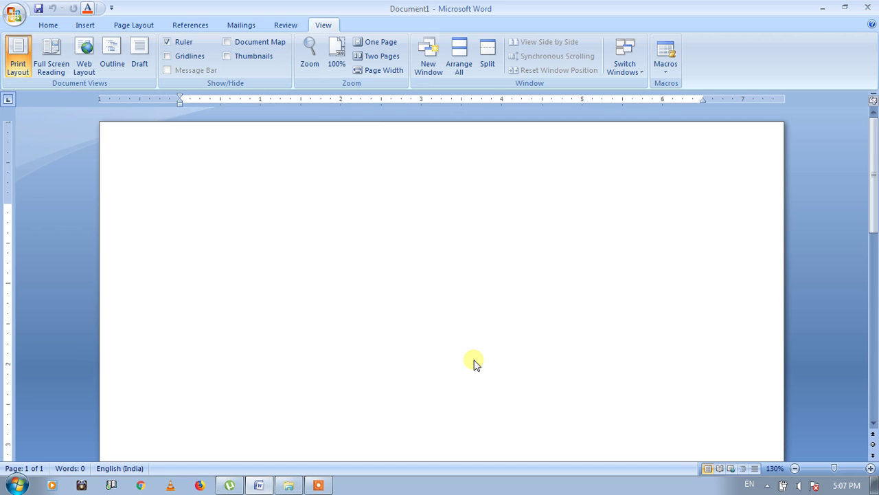
# Apply the Opulent theme to the blank document.
pyautogui.click(135, 27)
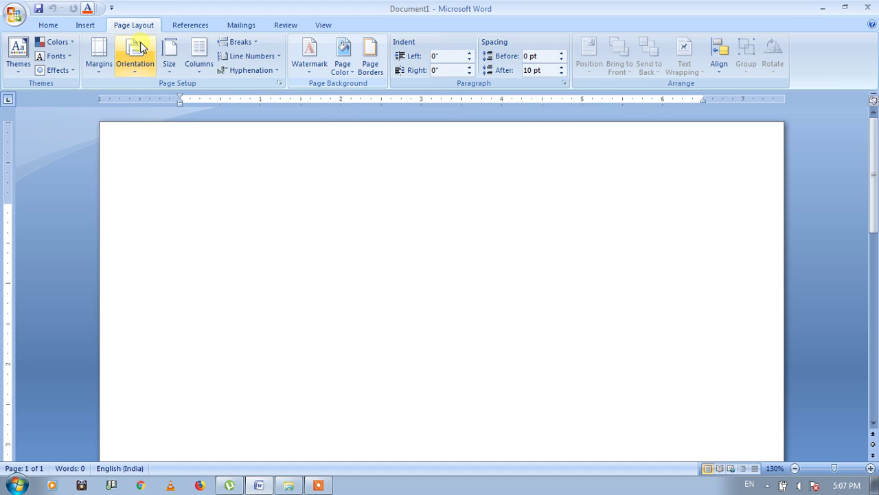
pyautogui.click(21, 76)
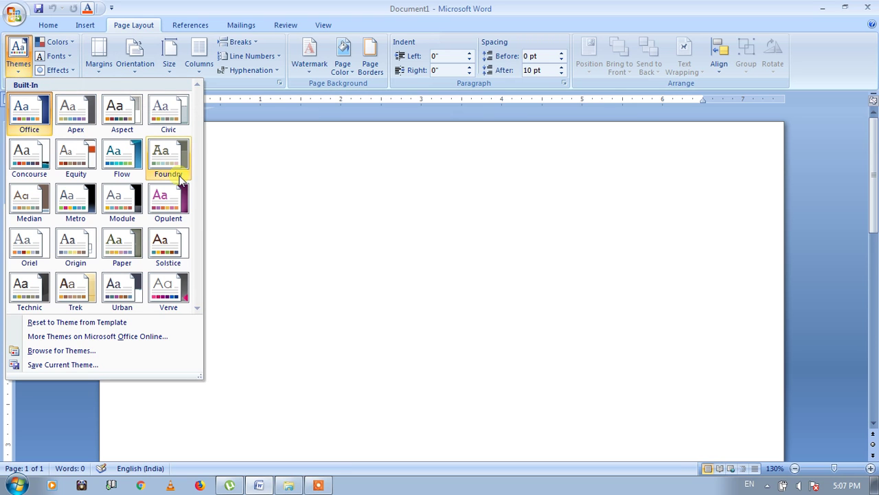
pyautogui.click(168, 200)
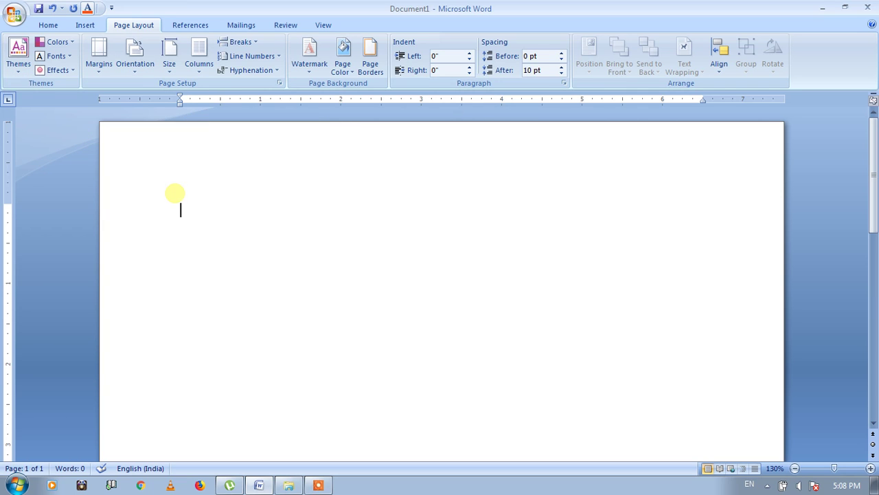
# Enter two lines of sample text, "Hghjgjhgjhgjhgj" and "hgjhgjghjgjhj", and change the theme colors to Concourse.
pyautogui.write('h')
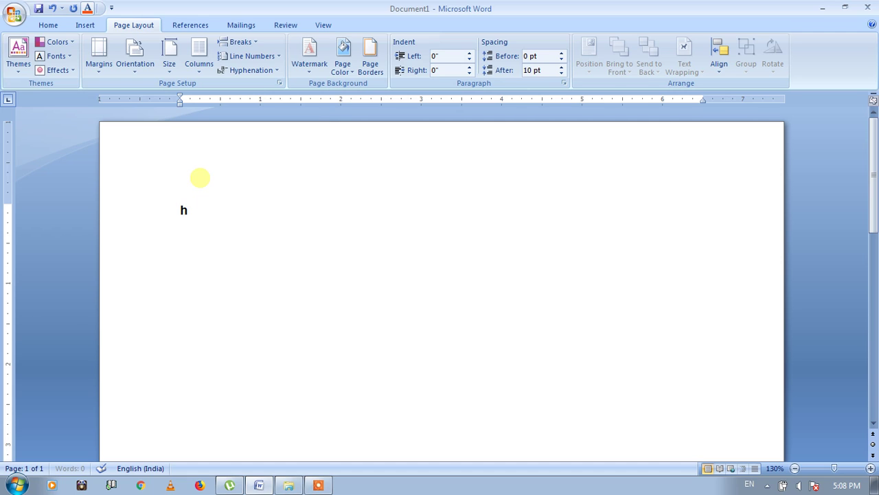
pyautogui.write('ghjgjhgjhgjhgj')
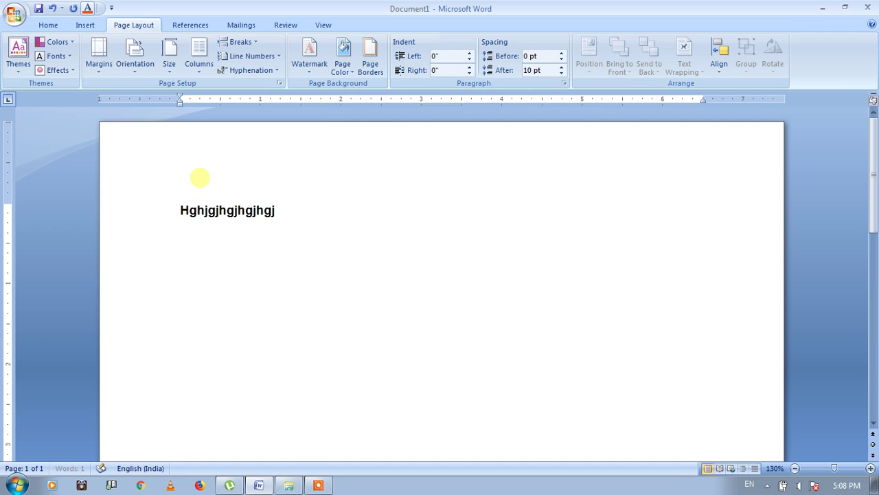
pyautogui.press('Return')
pyautogui.write('hgjhgjghjgjhj')
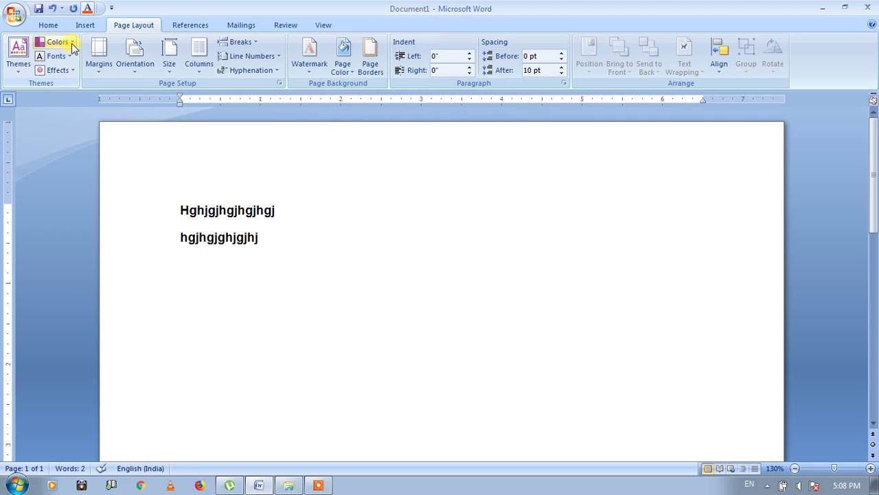
pyautogui.click(72, 44)
pyautogui.click(69, 134)
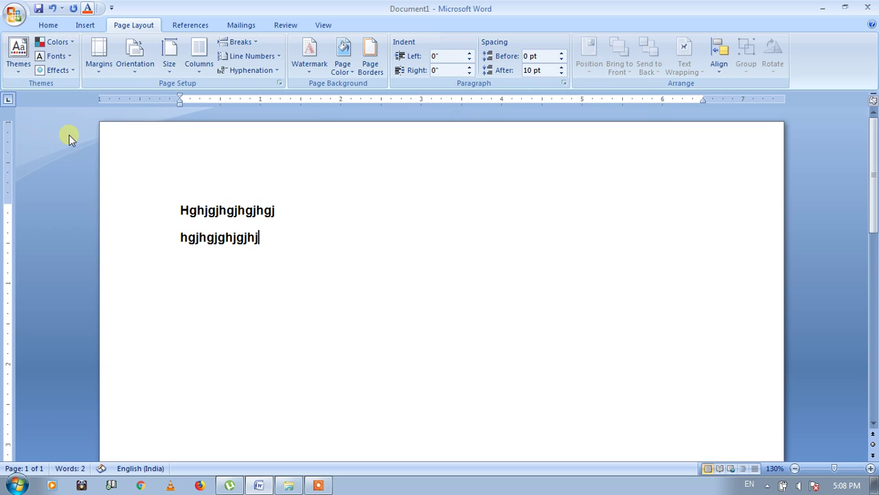
# Change the theme fonts to Aspect and add a third line of sample text, "Hjghjghjgj".
pyautogui.click(66, 57)
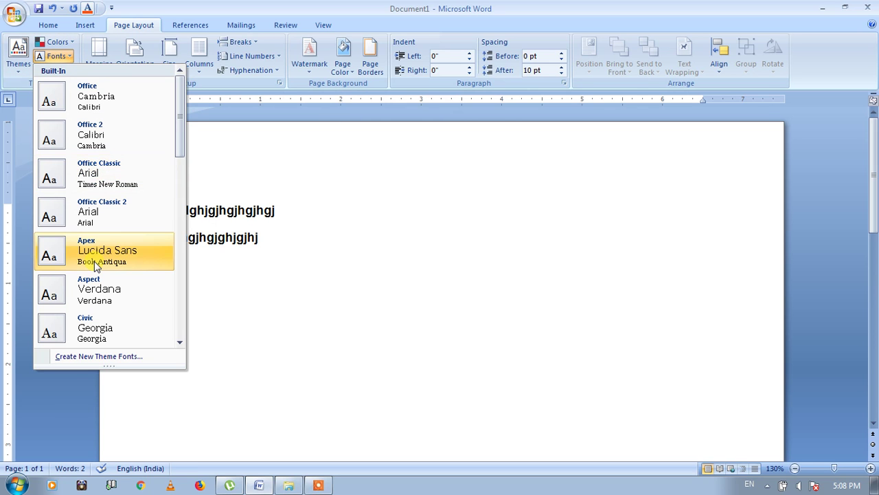
pyautogui.click(169, 277)
pyautogui.write('hjghjghjgj')
pyautogui.press('Return')
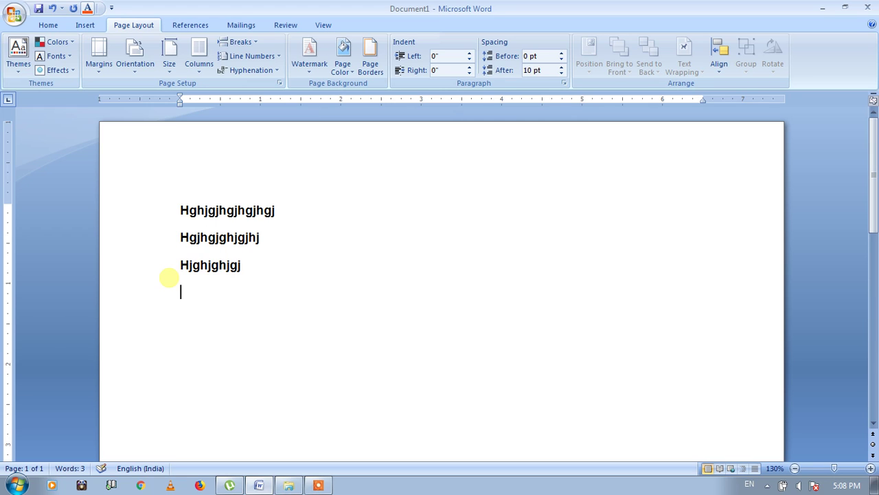
# Set the theme effects to Concourse and add a fourth line of sample text, "jhjgjhg".
pyautogui.click(58, 70)
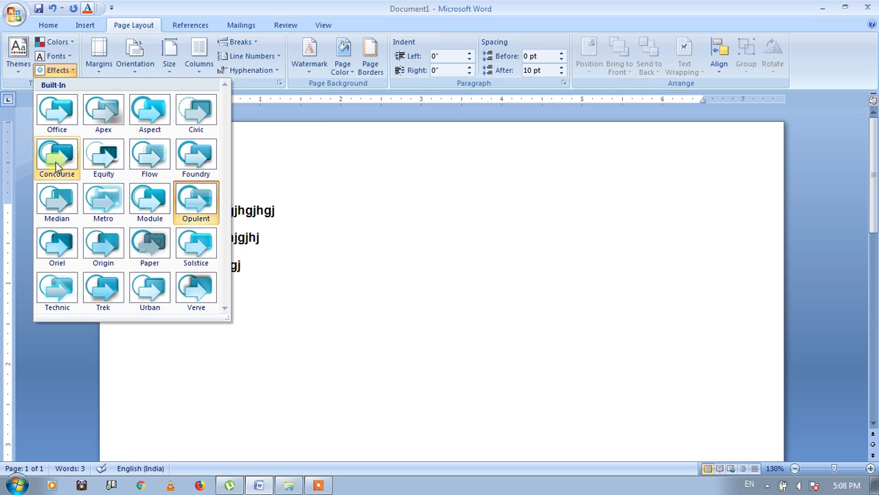
pyautogui.click(249, 302)
pyautogui.write('jh')
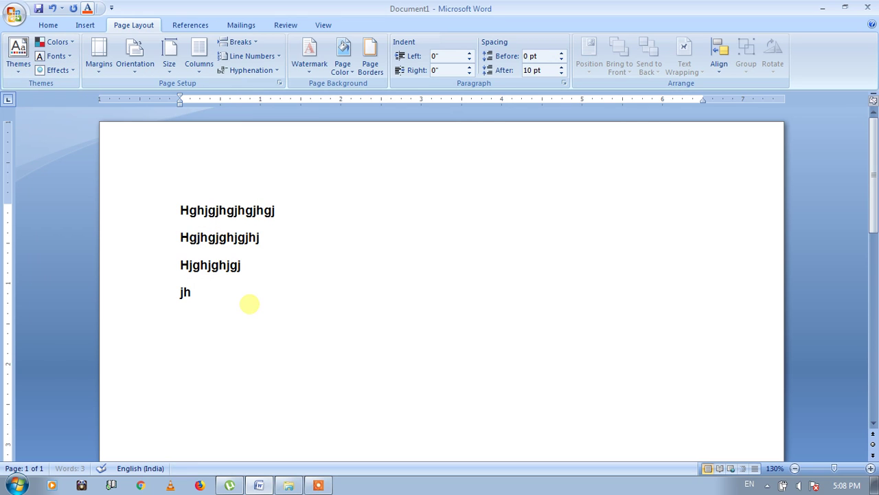
pyautogui.write('gjhg')
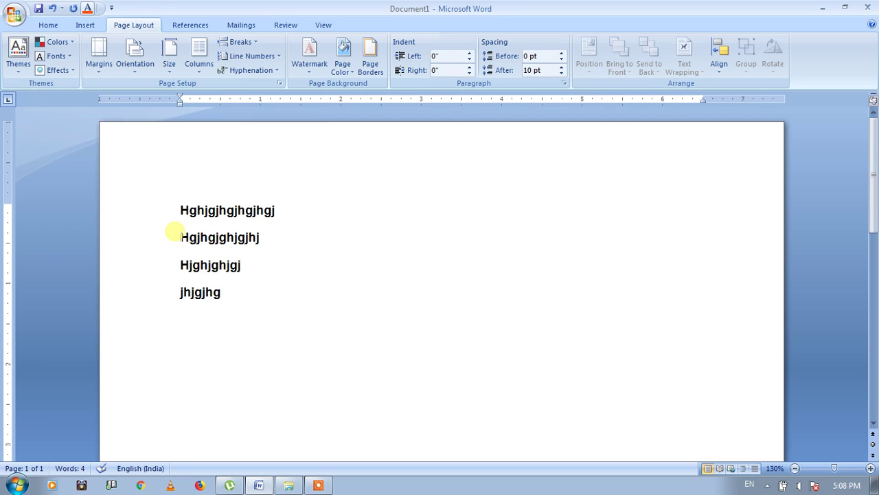
# With all four sample lines selected, set the theme colors to Origin and the theme effects to Median.
pyautogui.moveTo(180, 209); pyautogui.dragTo(205, 302)
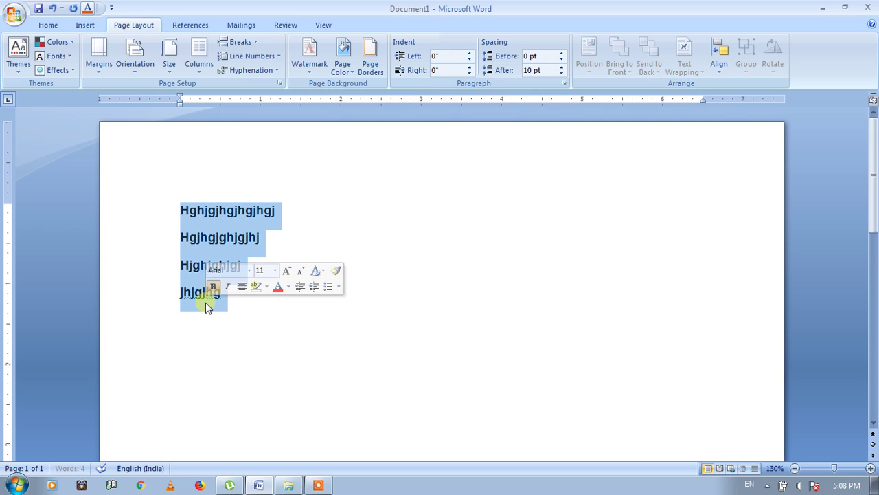
pyautogui.click(57, 42)
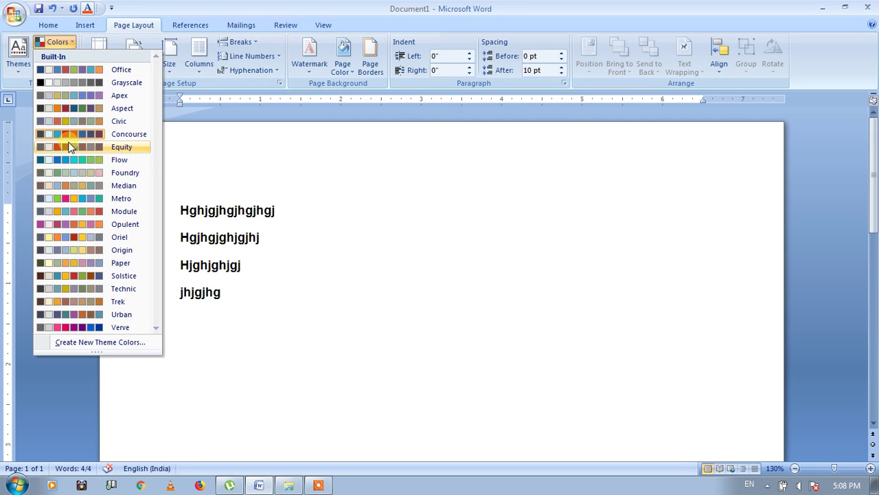
pyautogui.click(62, 249)
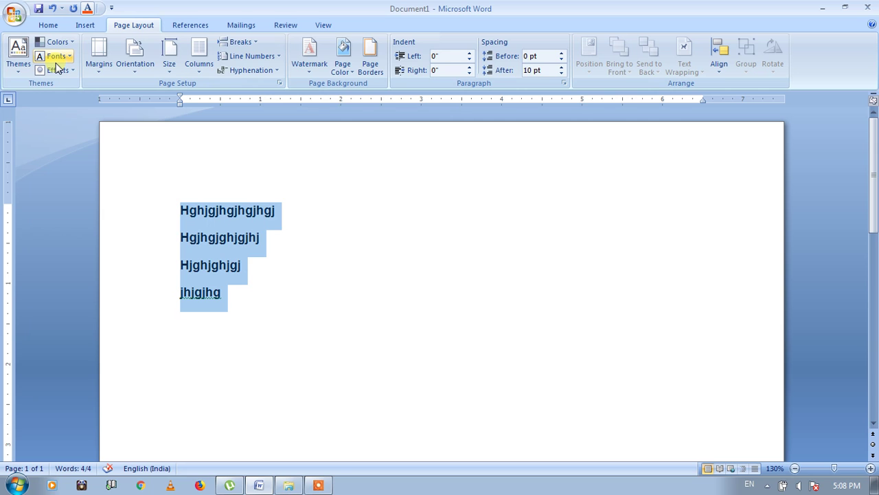
pyautogui.click(58, 70)
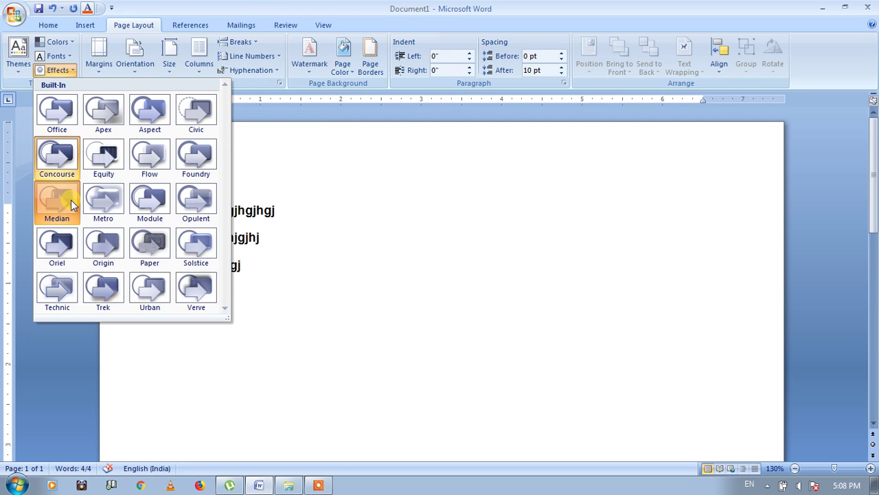
pyautogui.click(70, 200)
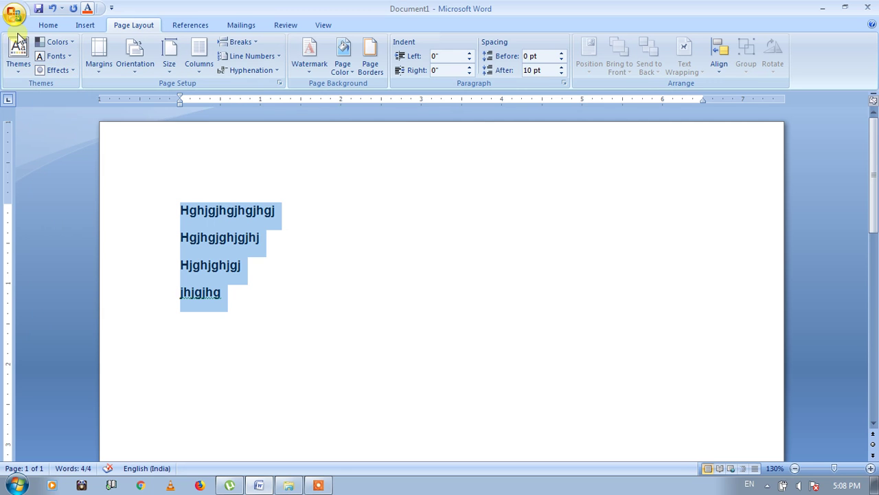
# Apply a different document theme and delete all the sample text from the page.
pyautogui.click(21, 68)
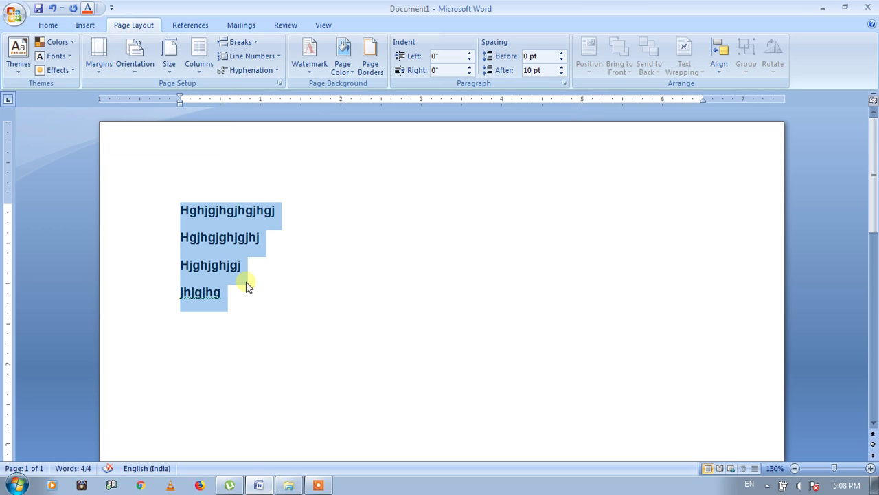
pyautogui.hotkey('ctrl', 'End')
pyautogui.press('Return')
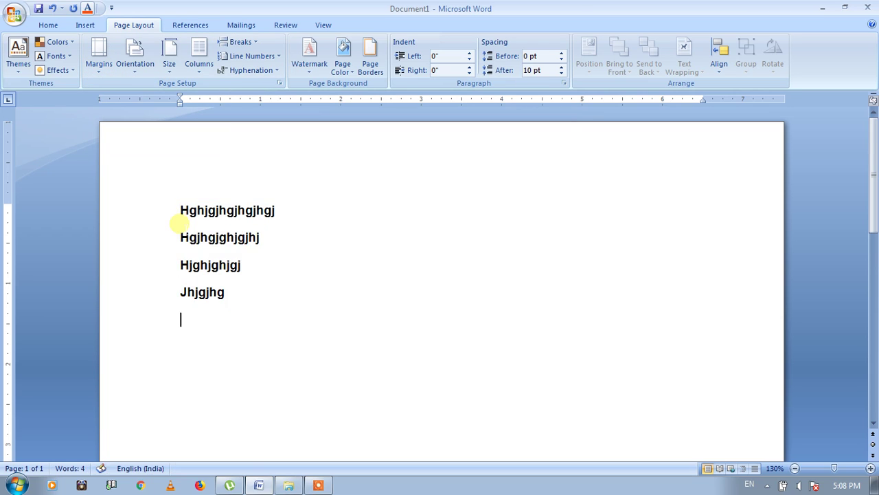
pyautogui.hotkey('ctrl', 'a')
pyautogui.press('Delete')
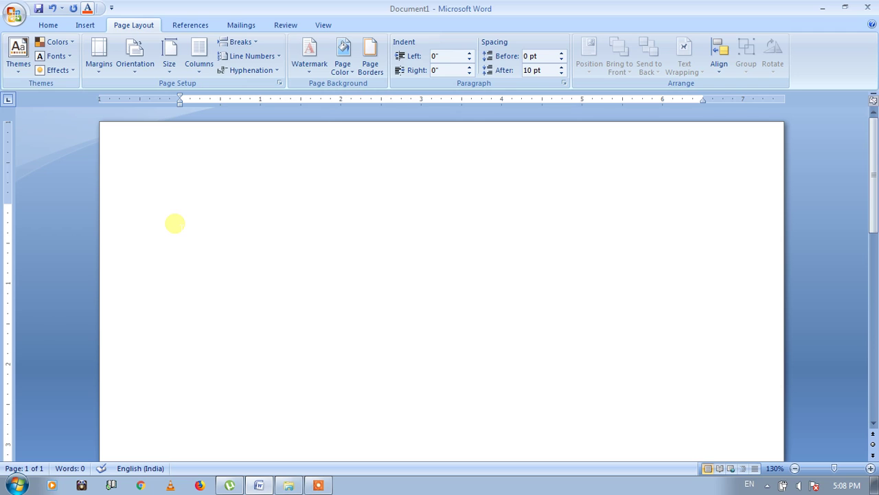
# Write the sentence "I live in bhopal mp" at the start of the page and end the paragraph.
pyautogui.write('ll')
pyautogui.write('live in')
pyautogui.write(' b')
pyautogui.write('ho')
pyautogui.write('pal')
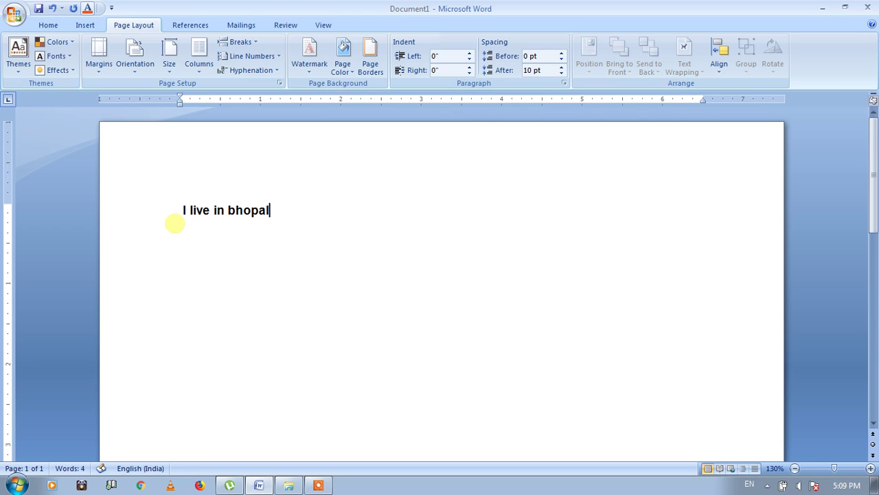
pyautogui.write(' mp')
pyautogui.press('Return')
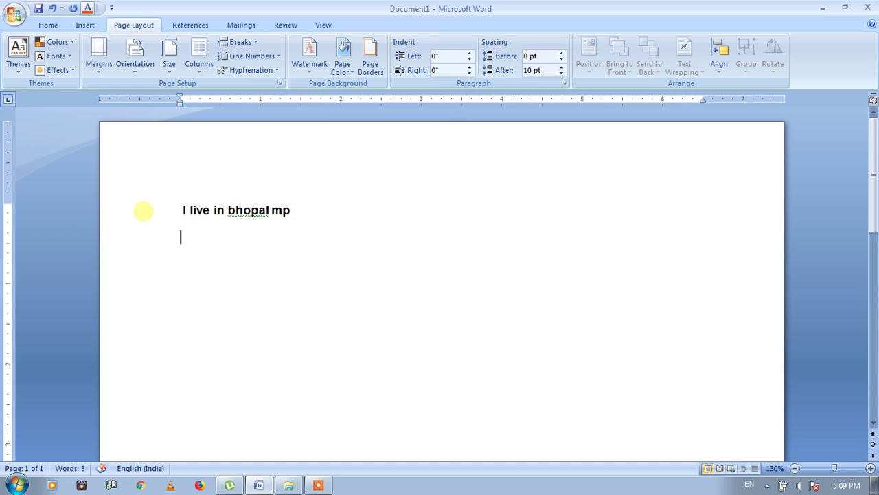
# Copy the sentence "I live in bhopal mp" and paste it once at the end of the same line.
pyautogui.moveTo(143, 211); pyautogui.dragTo(204, 215)
pyautogui.rightClick(206, 215)
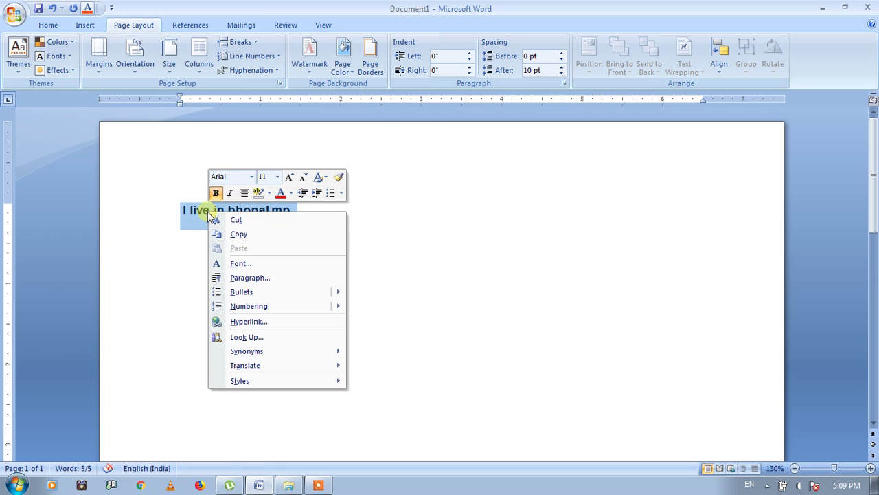
pyautogui.click(239, 234)
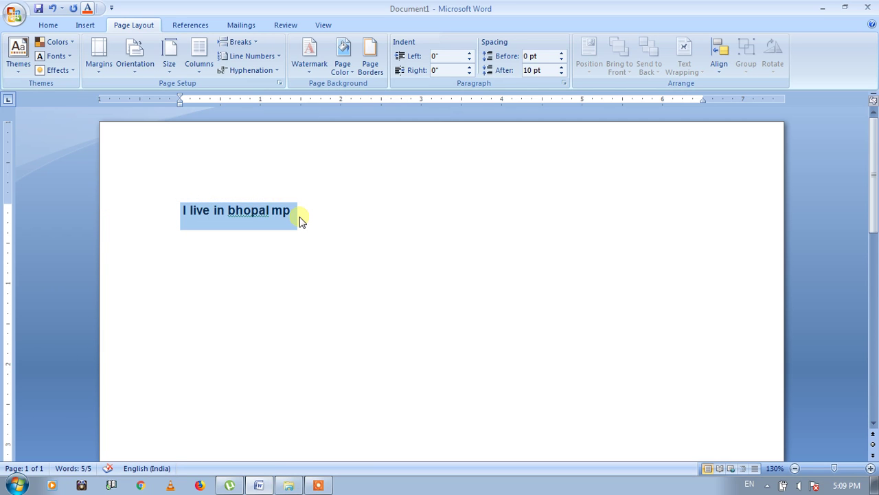
pyautogui.click(297, 210)
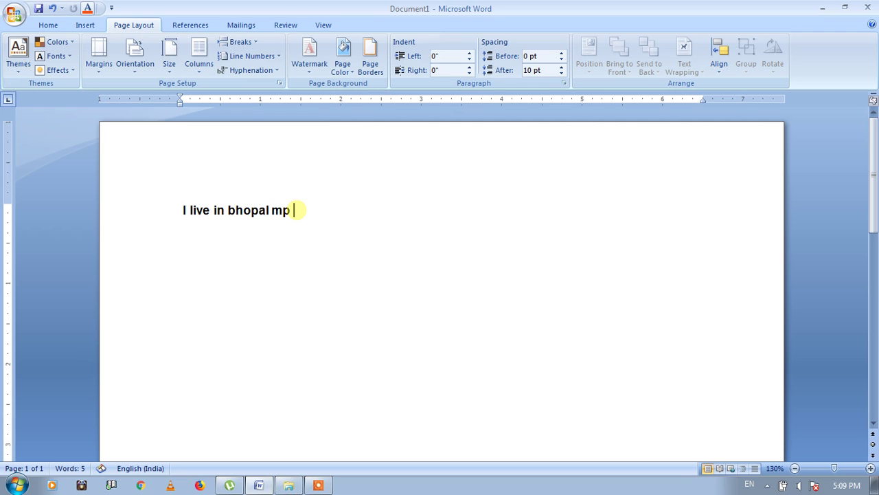
pyautogui.hotkey('ctrl', 'v')
pyautogui.press('Return')
pyautogui.click(422, 209)
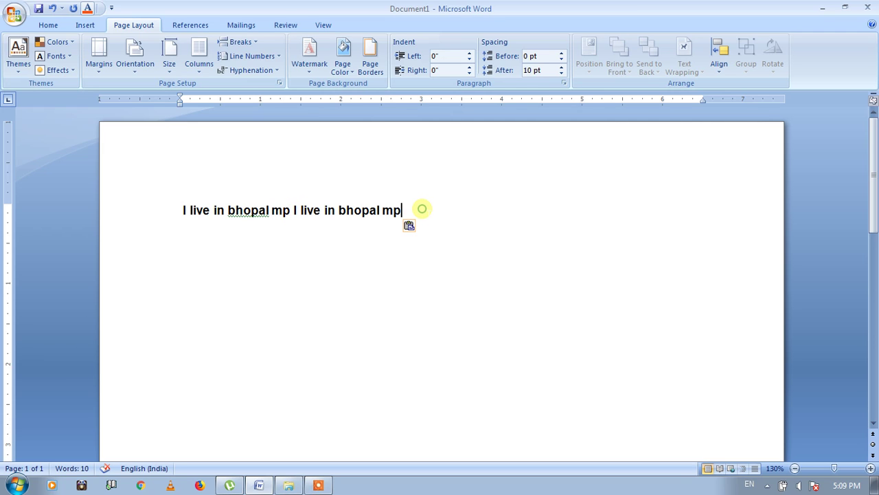
# Paste the sentence two more times on the same line and set the line's left indent to 0.5".
pyautogui.write('v')
pyautogui.press('BackSpace')
pyautogui.hotkey('ctrl', 'v')
pyautogui.click(526, 219)
pyautogui.hotkey('ctrl', 'v')
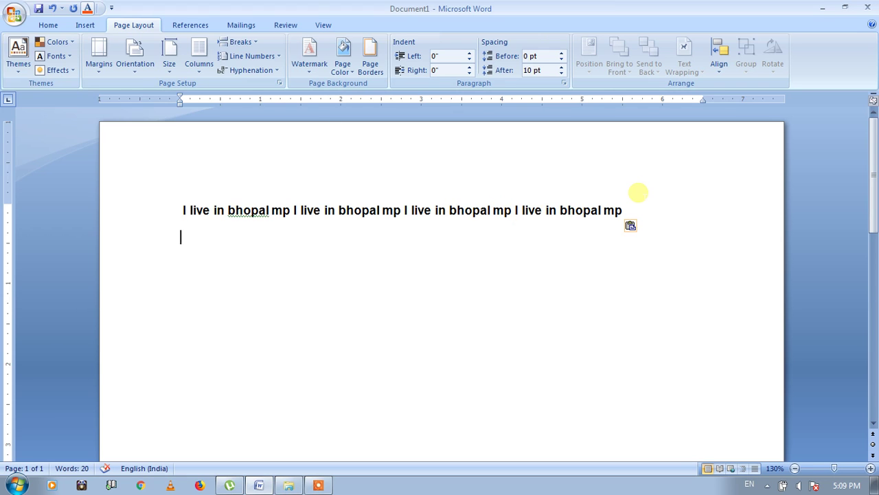
pyautogui.press('BackSpace')
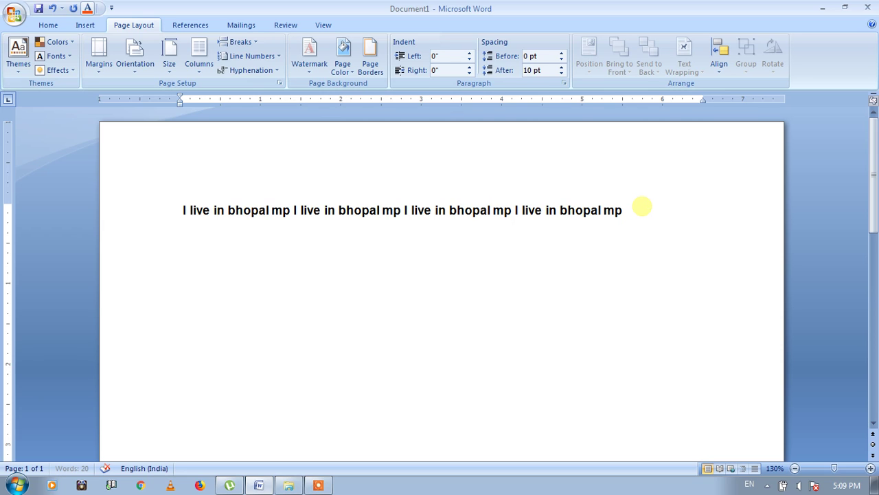
pyautogui.hotkey('ctrl', 'm')
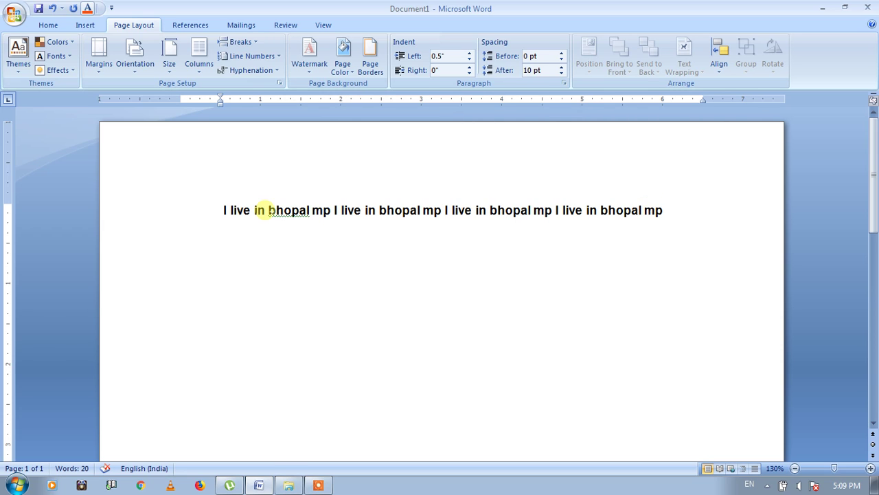
# Copy the whole line of repeated sentences and paste it repeatedly until the document holds 24 identical lines.
pyautogui.click(184, 221)
pyautogui.click(157, 212)
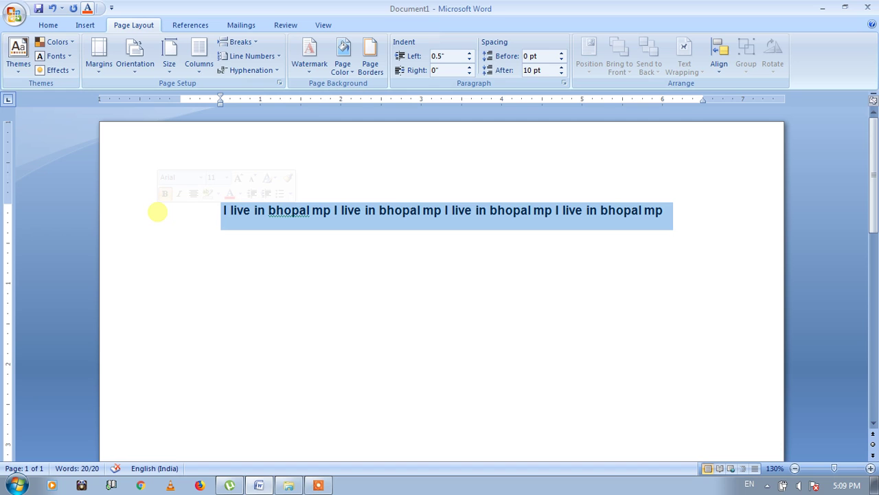
pyautogui.hotkey('ctrl', 'v')
pyautogui.hotkey('ctrl', 'v')
pyautogui.hotkey('ctrl', 'v')
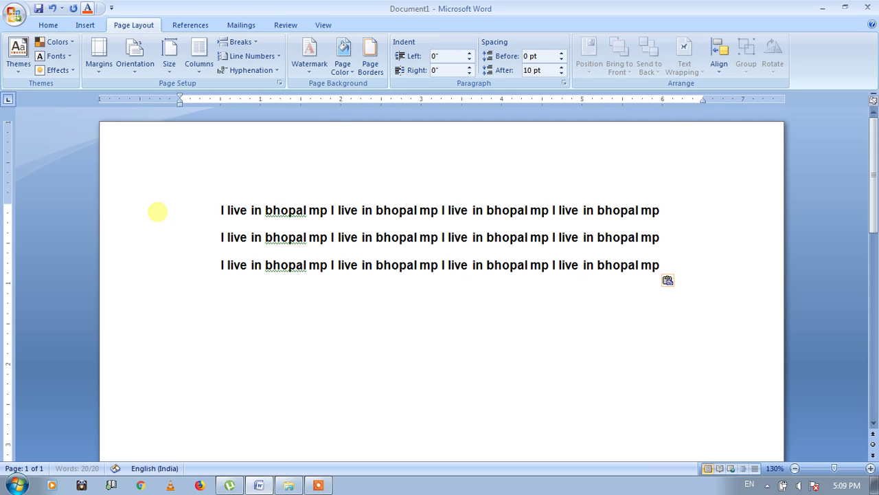
pyautogui.hotkey('ctrl', 'v')
pyautogui.hotkey('ctrl', 'v')
pyautogui.hotkey('ctrl', 'v')
pyautogui.hotkey('ctrl', 'v')
pyautogui.hotkey('ctrl', 'v')
pyautogui.hotkey('ctrl', 'v')
pyautogui.hotkey('ctrl', 'v')
pyautogui.hotkey('ctrl', 'v')
pyautogui.hotkey('ctrl', 'v')
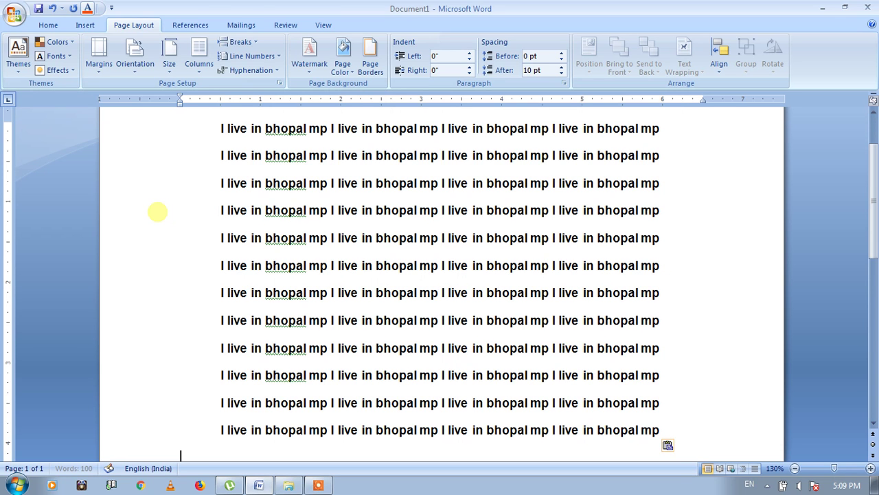
pyautogui.hotkey('ctrl', 'v')
pyautogui.hotkey('ctrl', 'v')
pyautogui.hotkey('ctrl', 'v')
pyautogui.hotkey('ctrl', 'v')
pyautogui.hotkey('ctrl', 'v')
pyautogui.hotkey('ctrl', 'v')
pyautogui.hotkey('ctrl', 'v')
pyautogui.hotkey('ctrl', 'v')
pyautogui.hotkey('ctrl', 'v')
pyautogui.hotkey('ctrl', 'v')
pyautogui.hotkey('ctrl', 'v')
pyautogui.hotkey('ctrl', 'v')
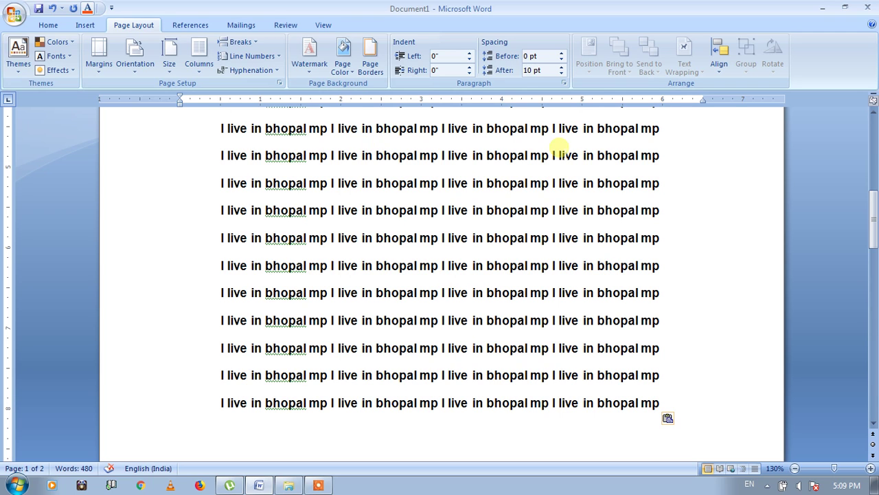
pyautogui.click(97, 79)
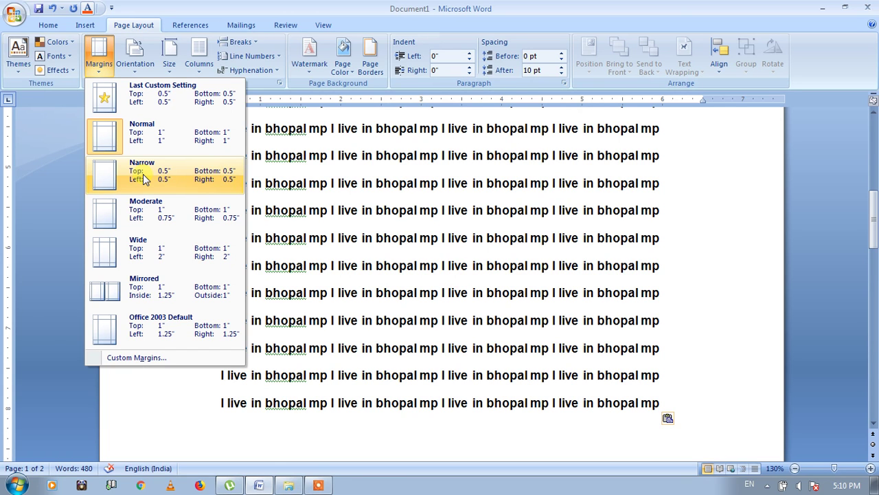
pyautogui.click(297, 172)
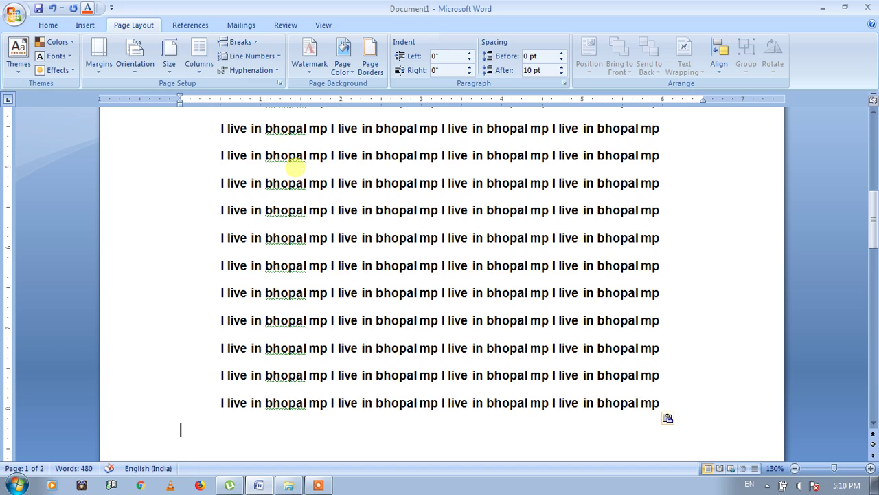
# Apply Narrow margins to the whole document and switch back to Normal margins.
pyautogui.hotkey('ctrl', 'a')
pyautogui.click(101, 62)
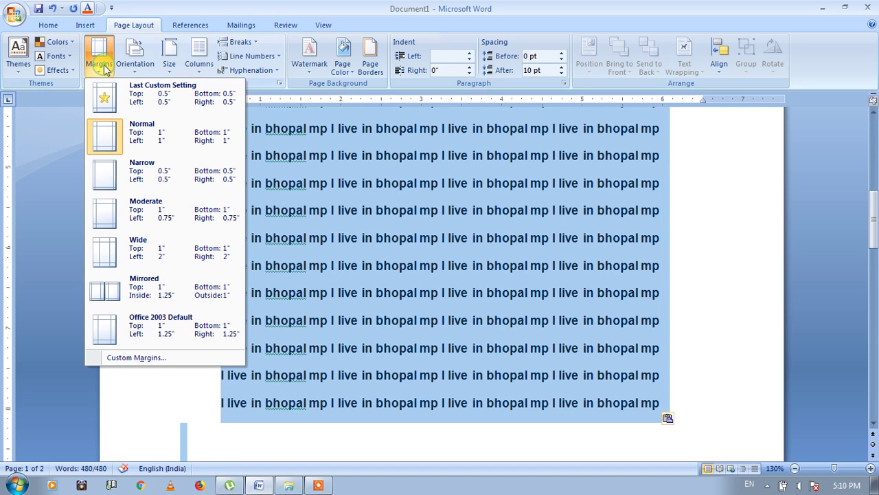
pyautogui.click(110, 174)
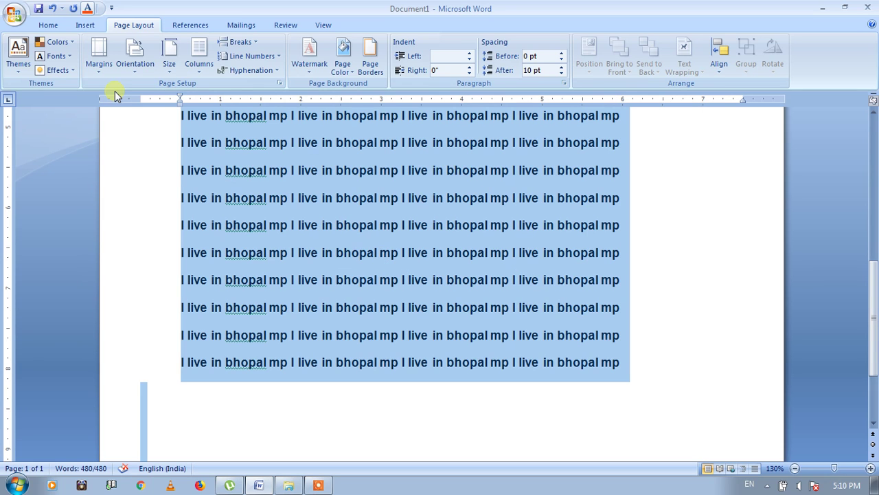
pyautogui.click(99, 62)
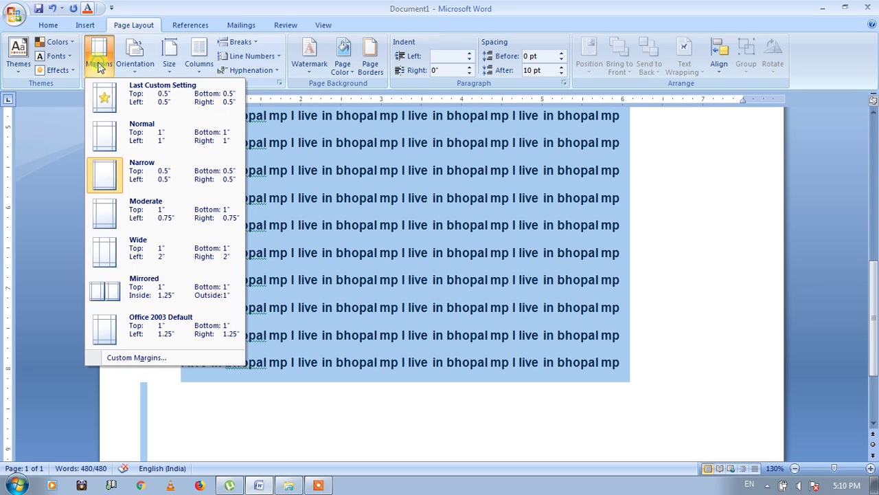
pyautogui.click(100, 141)
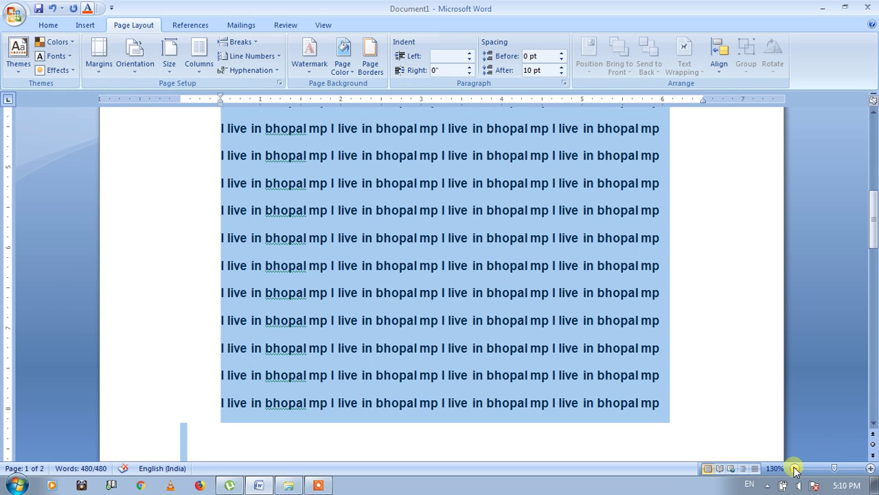
# Set the page orientation of the document to Landscape.
pyautogui.click(795, 468)
pyautogui.click(795, 468)
pyautogui.click(795, 469)
pyautogui.click(795, 468)
pyautogui.click(795, 468)
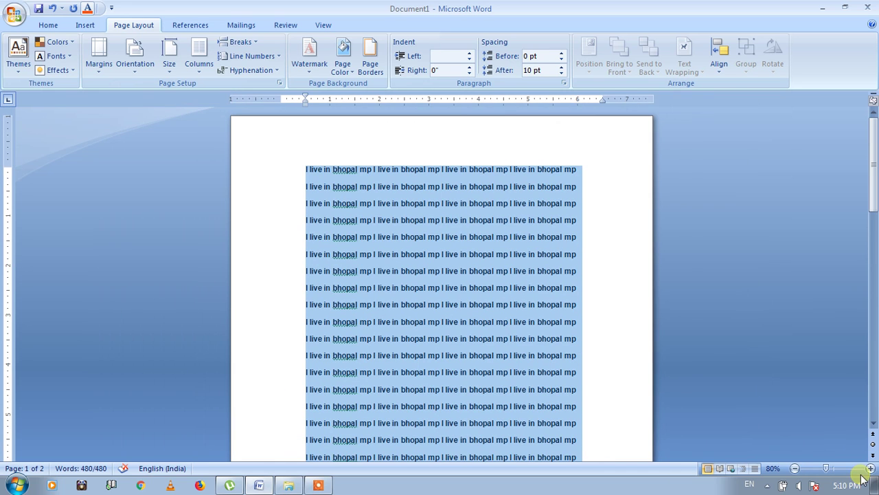
pyautogui.click(873, 422)
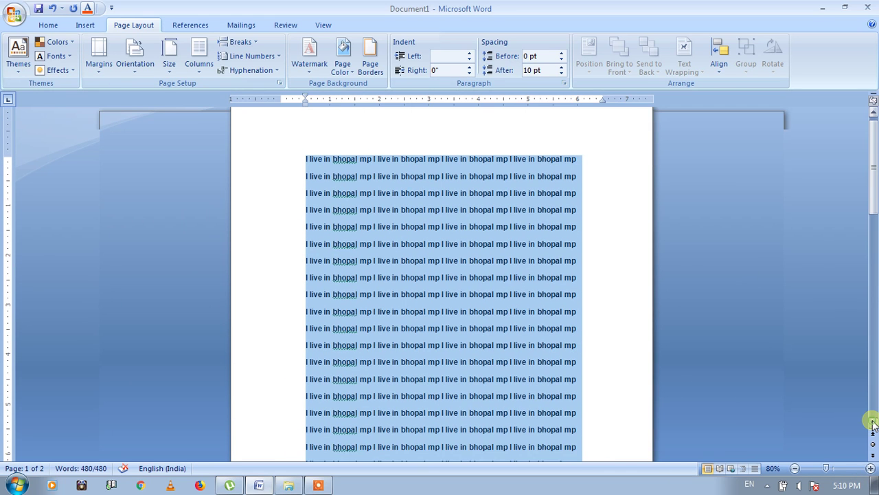
pyautogui.click(872, 422)
pyautogui.click(873, 423)
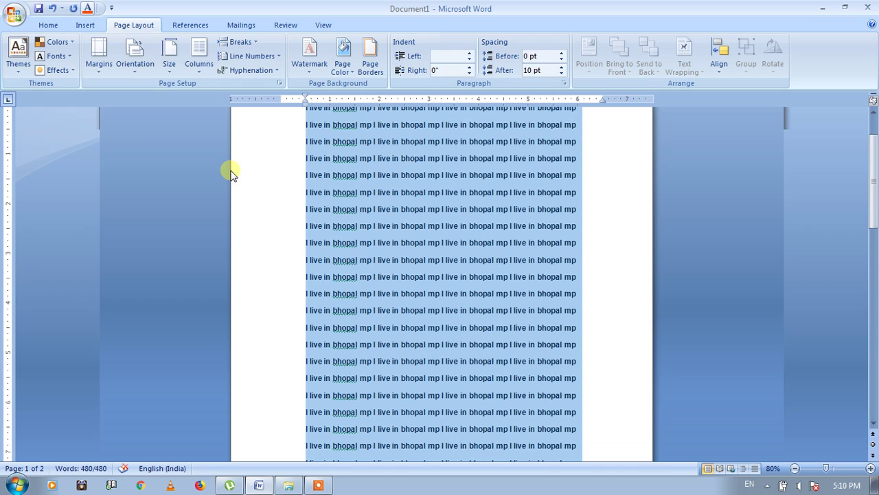
pyautogui.click(133, 69)
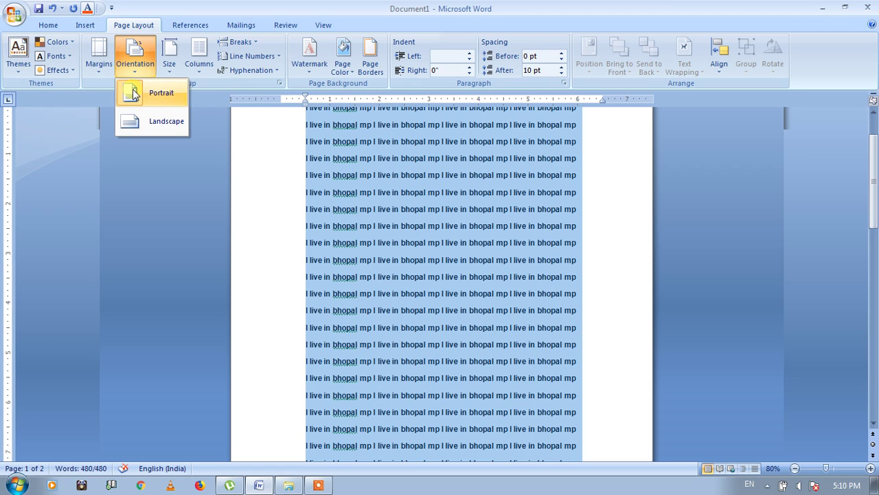
pyautogui.click(162, 123)
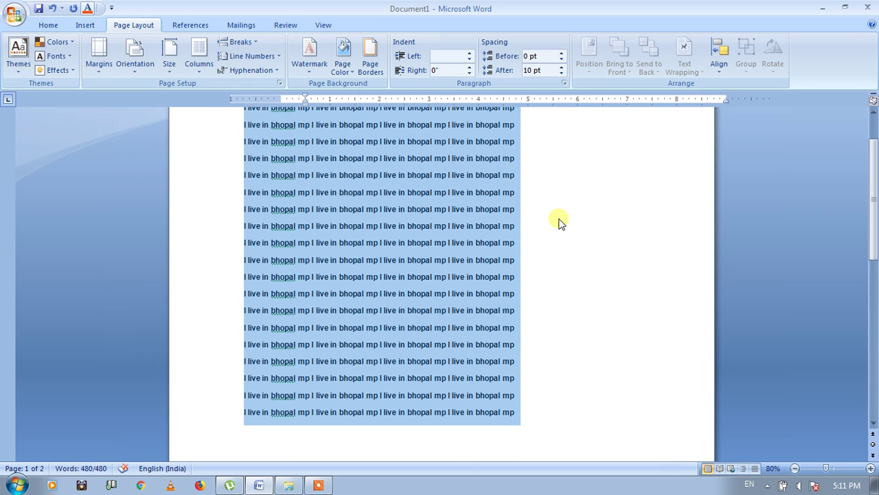
# Switch the page orientation to Portrait and return it to Landscape.
pyautogui.click(794, 468)
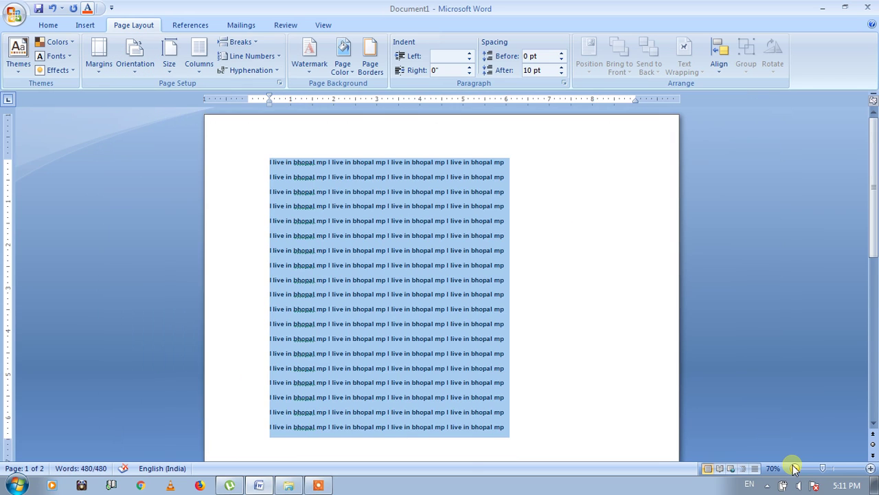
pyautogui.doubleClick(795, 468)
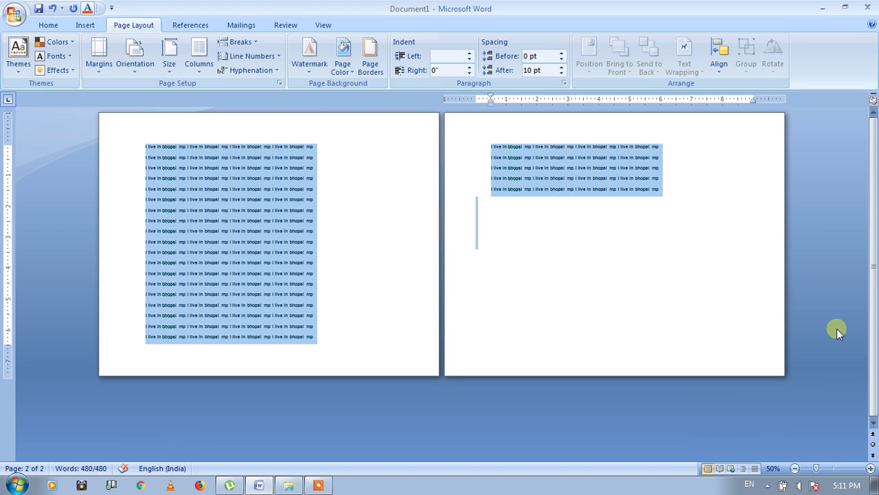
pyautogui.click(139, 63)
pyautogui.click(142, 90)
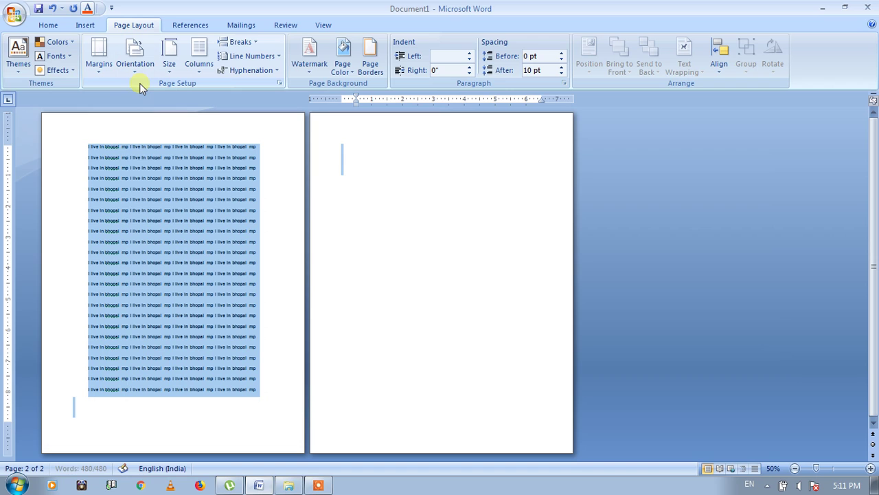
pyautogui.click(136, 68)
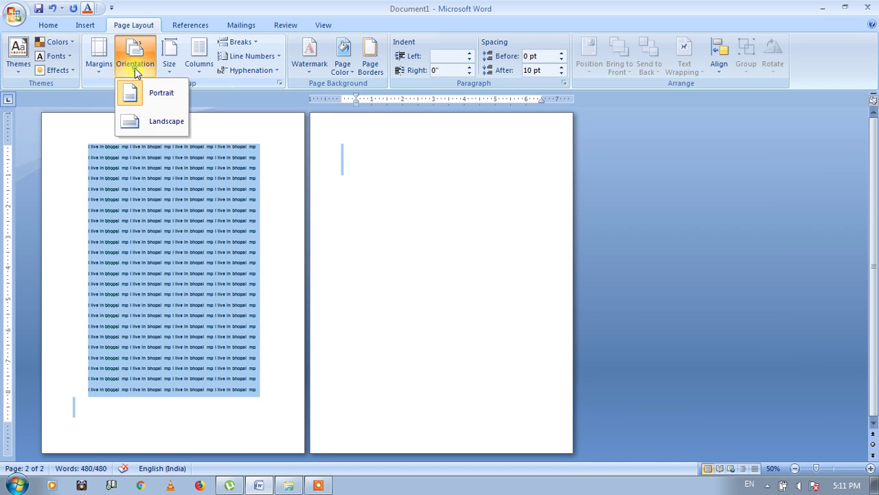
pyautogui.click(156, 123)
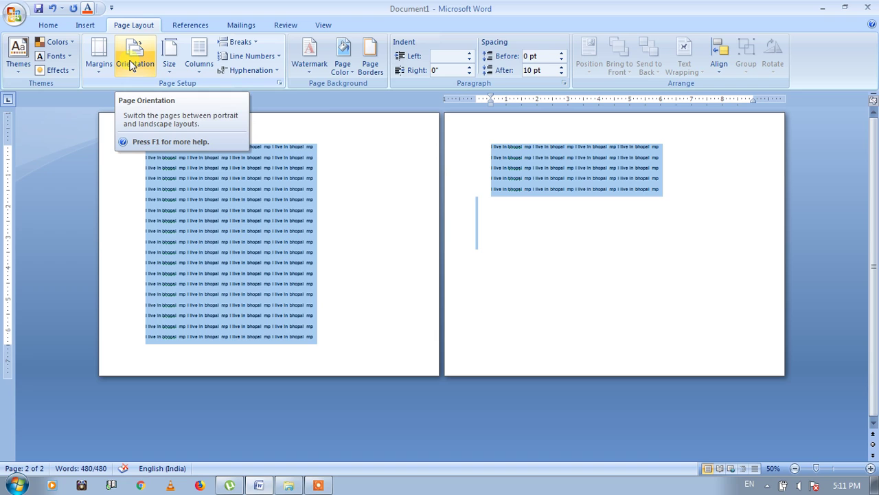
# Review the paper size and margin presets and set the paper size to A4.
pyautogui.click(171, 74)
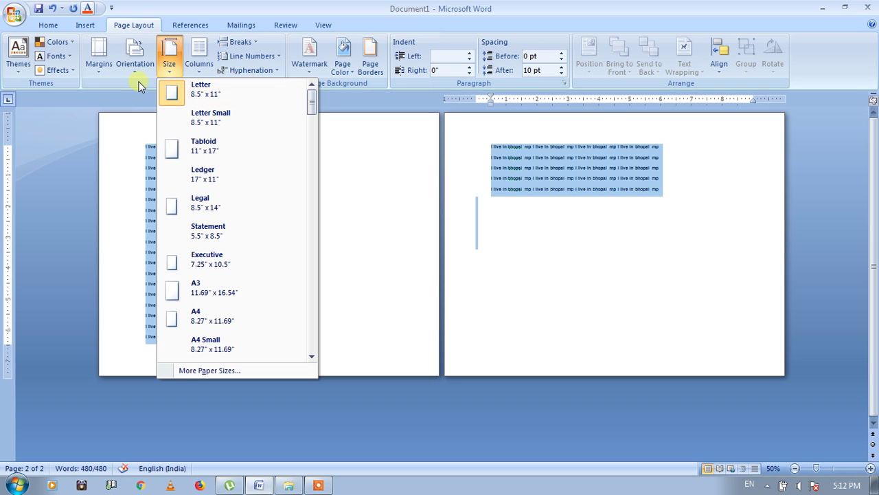
pyautogui.click(98, 64)
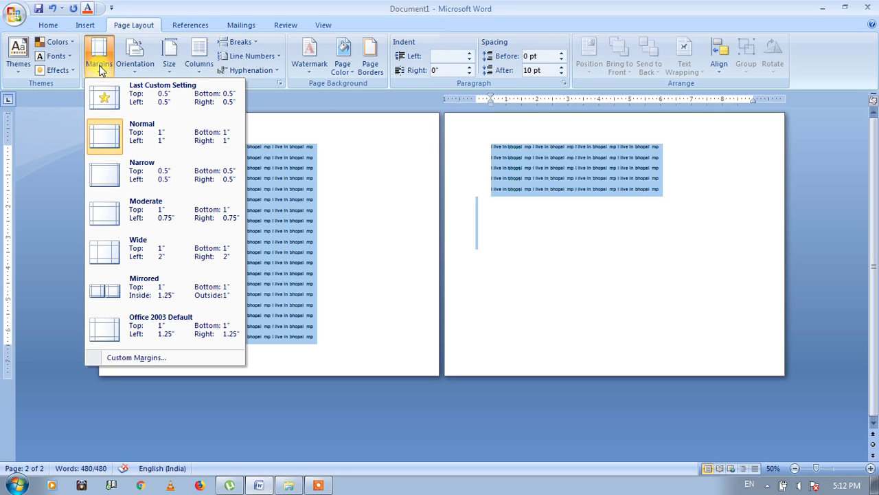
pyautogui.click(169, 65)
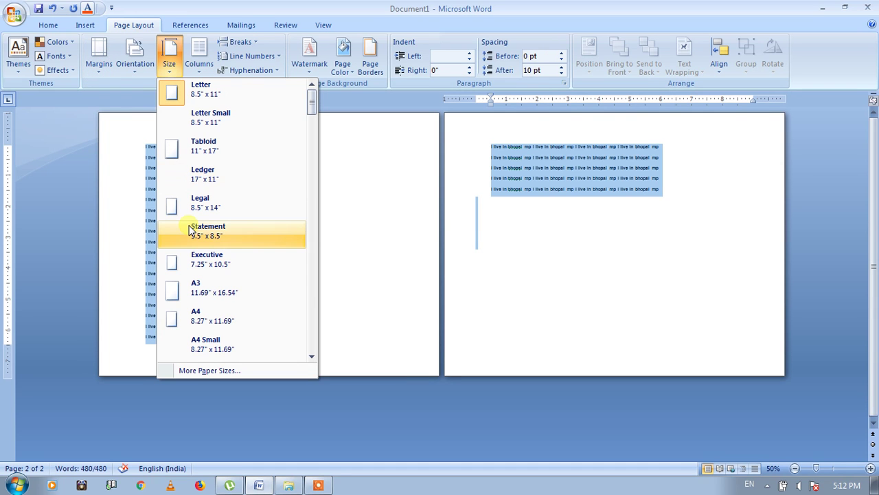
pyautogui.click(194, 329)
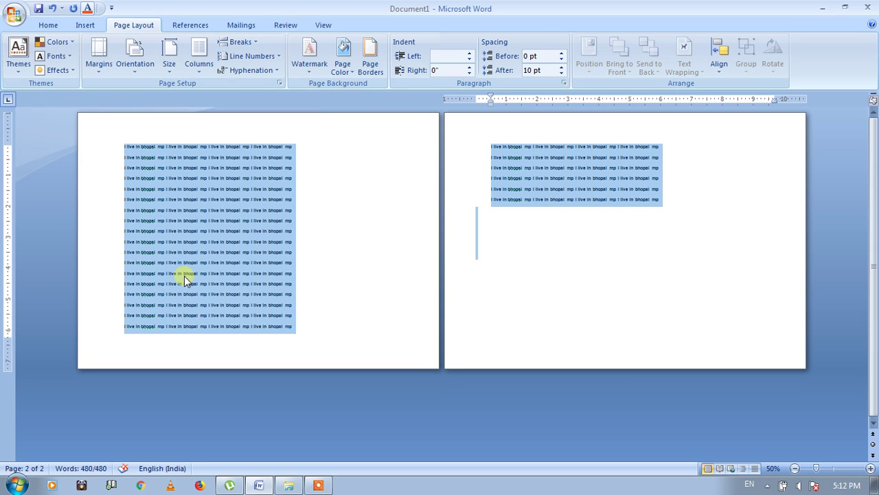
# Change the paper size to A3 and restore it to Letter, 8.5" x 11".
pyautogui.click(173, 68)
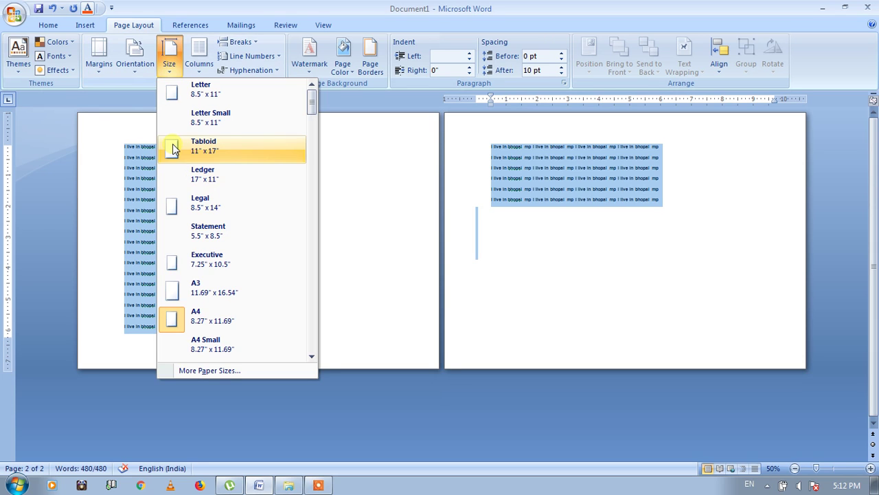
pyautogui.click(188, 289)
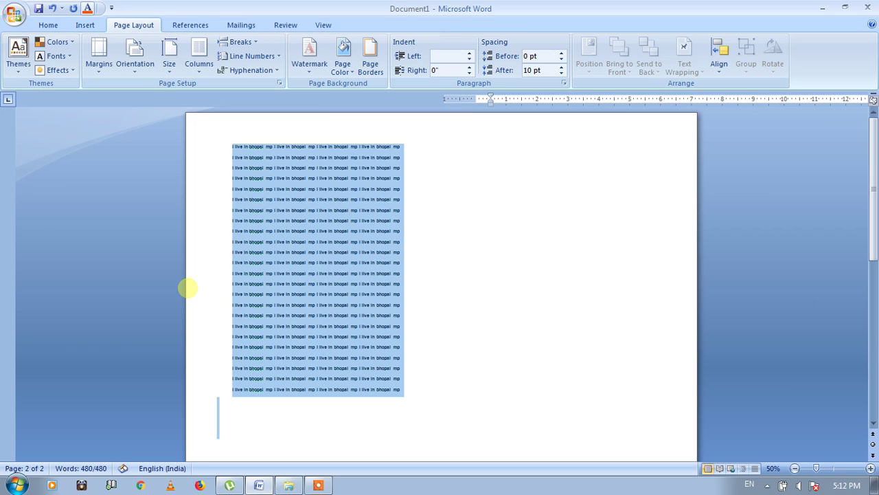
pyautogui.click(171, 69)
pyautogui.click(175, 91)
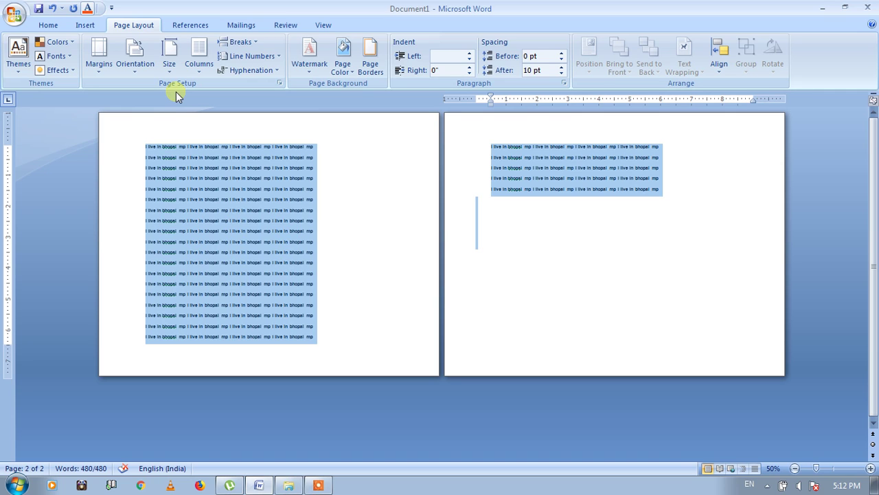
# Lay out the selected text in two columns and change it to three columns.
pyautogui.click(199, 68)
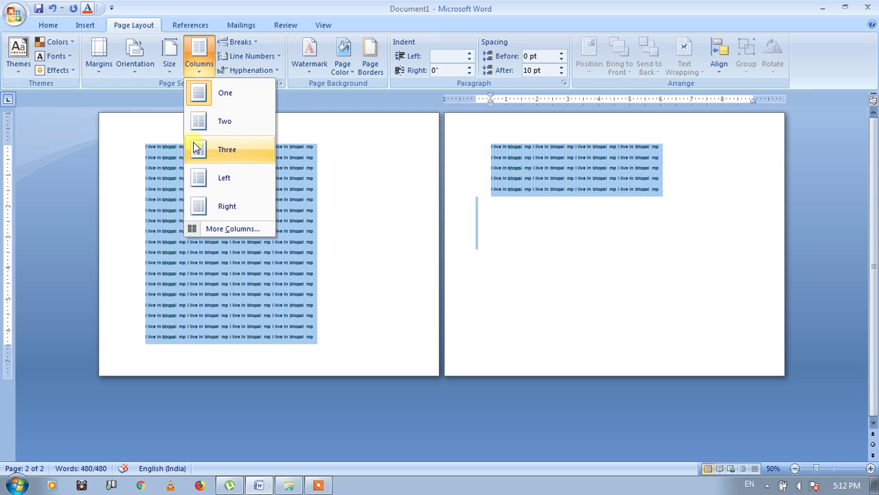
pyautogui.click(203, 123)
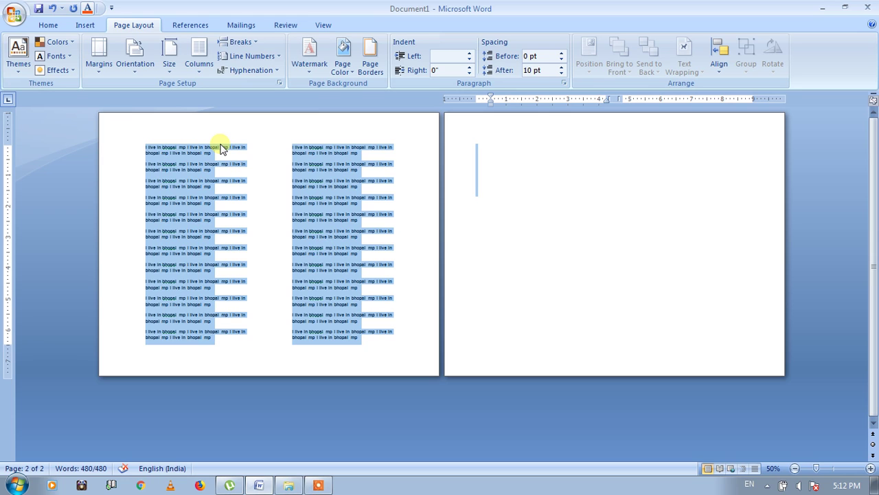
pyautogui.click(198, 65)
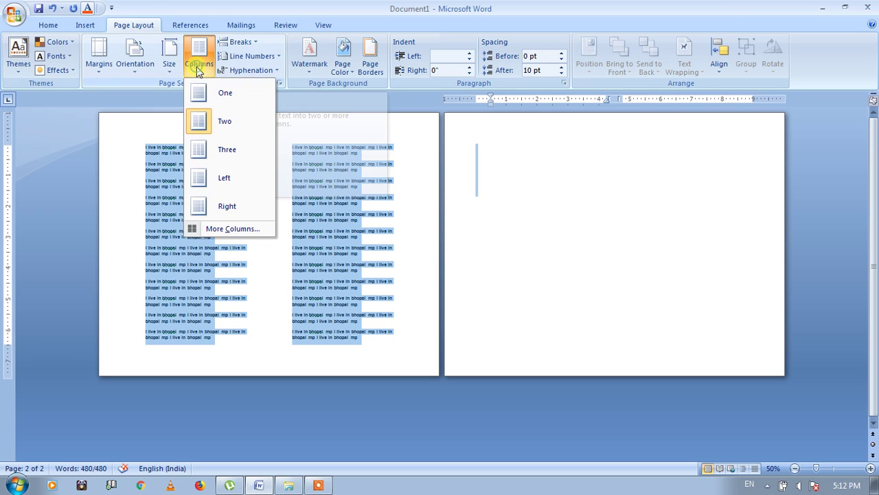
pyautogui.click(202, 148)
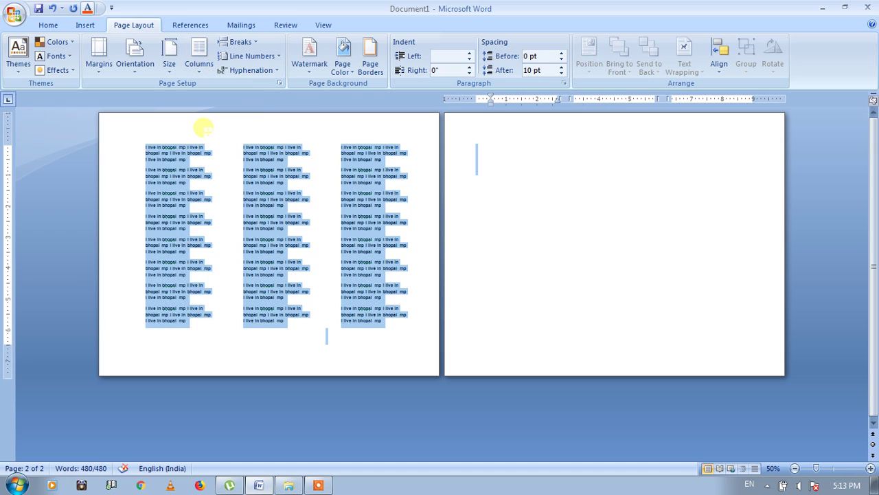
# Apply the Left column layout to the selected text and replace it with two equal columns.
pyautogui.click(199, 69)
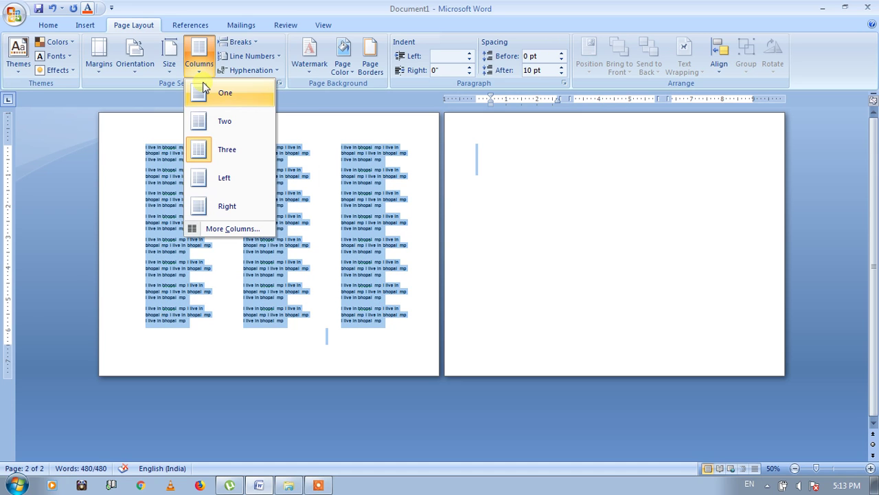
pyautogui.click(206, 180)
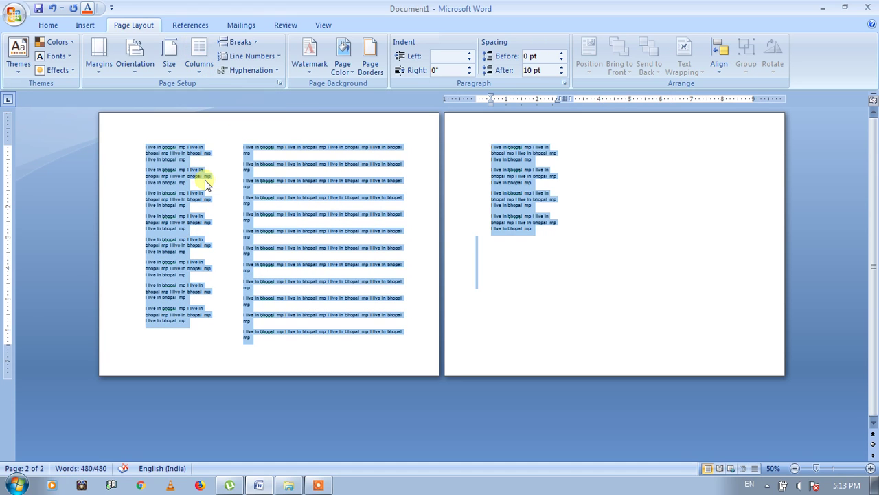
pyautogui.click(201, 62)
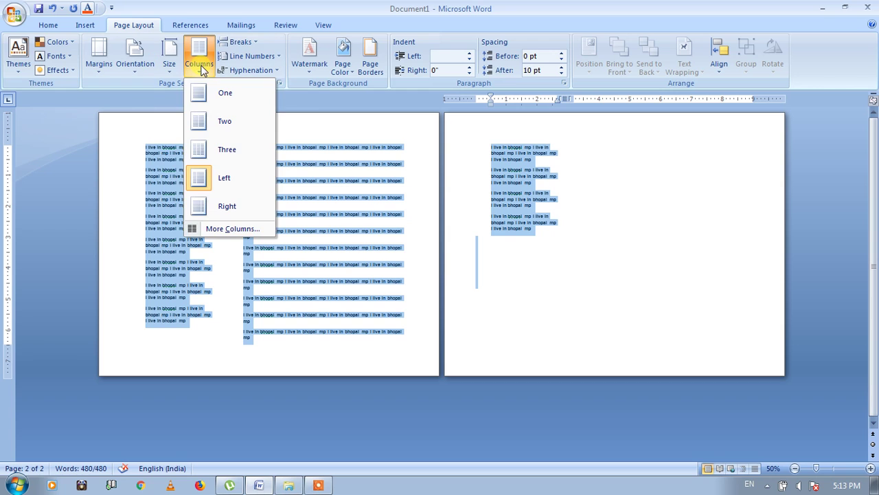
pyautogui.click(209, 124)
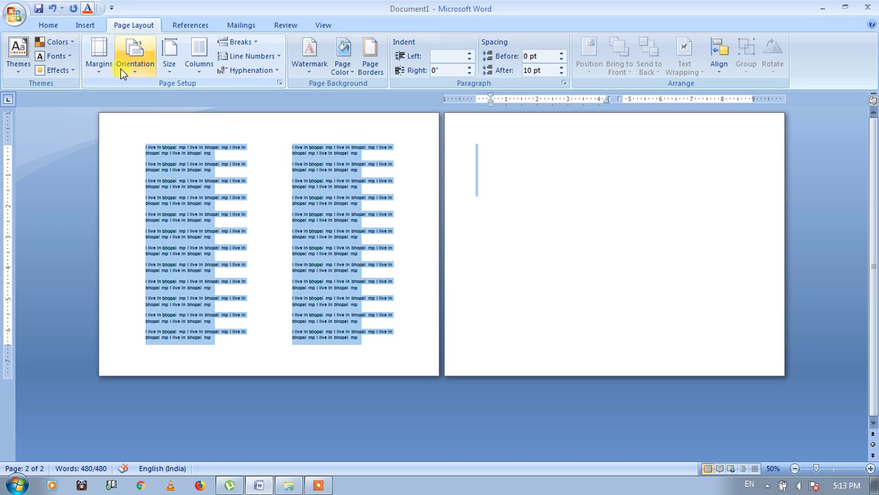
# Return the text to a single column and clear the selection.
pyautogui.click(198, 69)
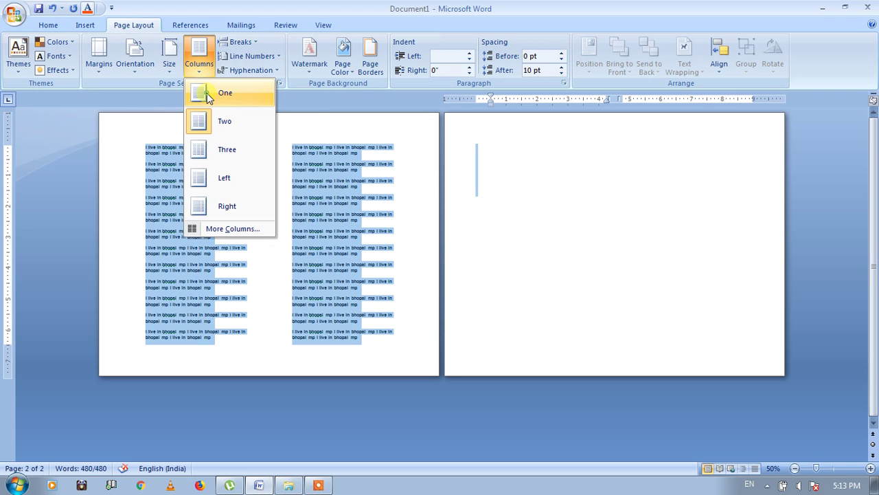
pyautogui.click(207, 92)
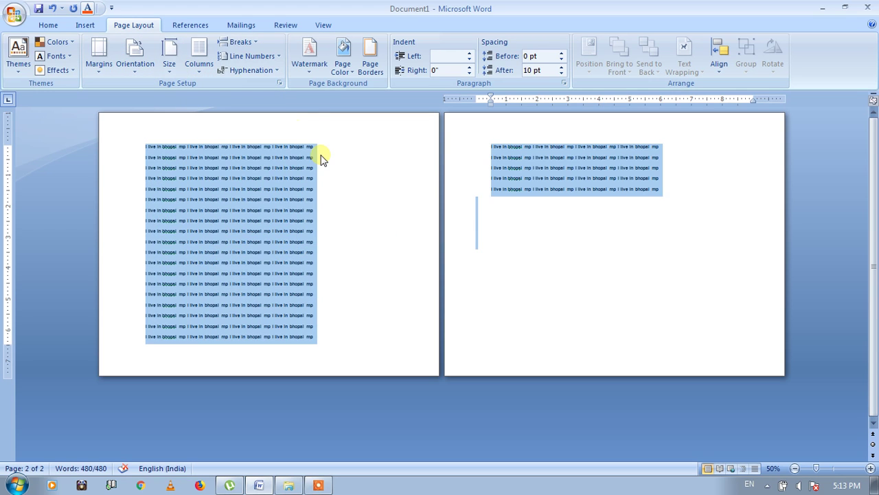
pyautogui.click(322, 213)
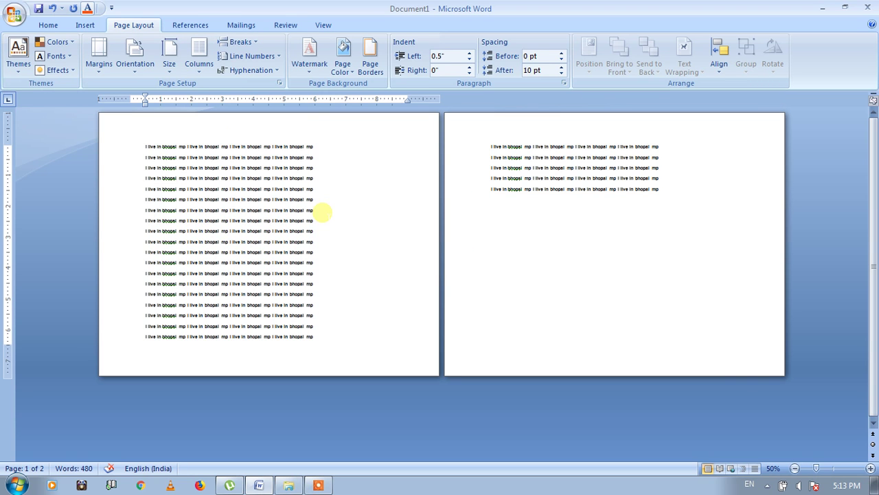
# Add the number 99000 at the end of the eighth line on the first page.
pyautogui.click(833, 470)
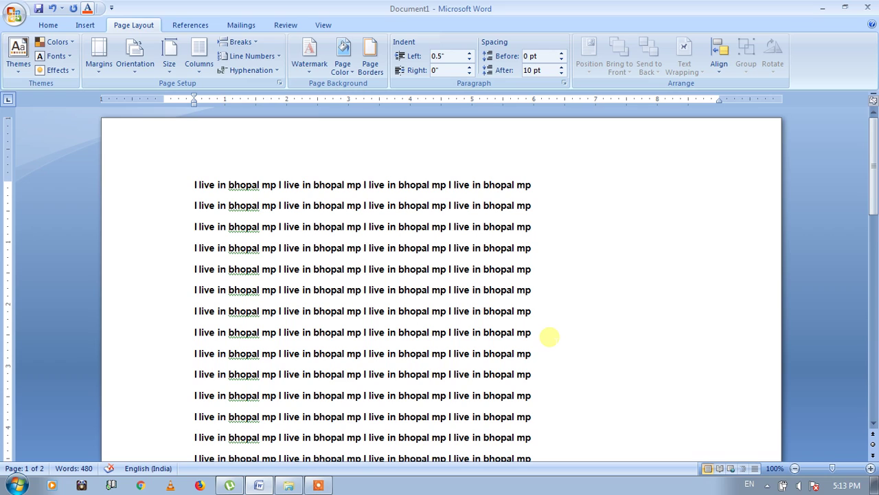
pyautogui.click(550, 336)
pyautogui.write('99000')
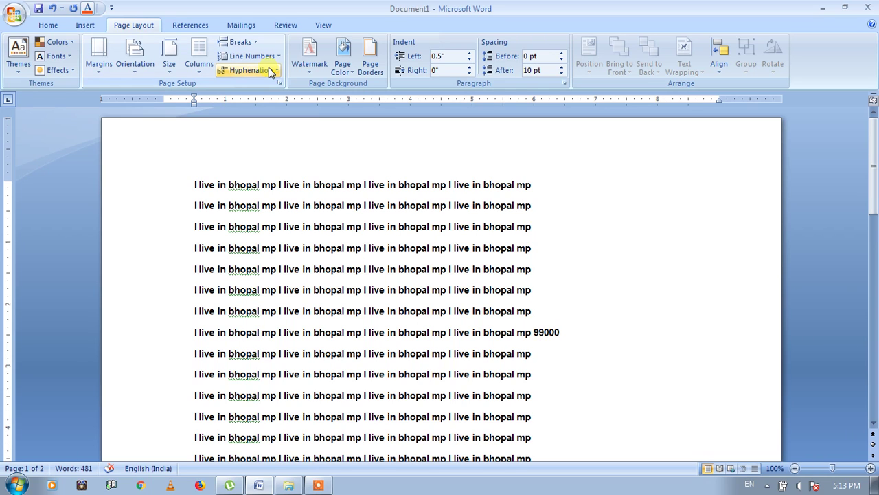
# Insert a page break after 99000 at the end of the eighth line.
pyautogui.click(240, 43)
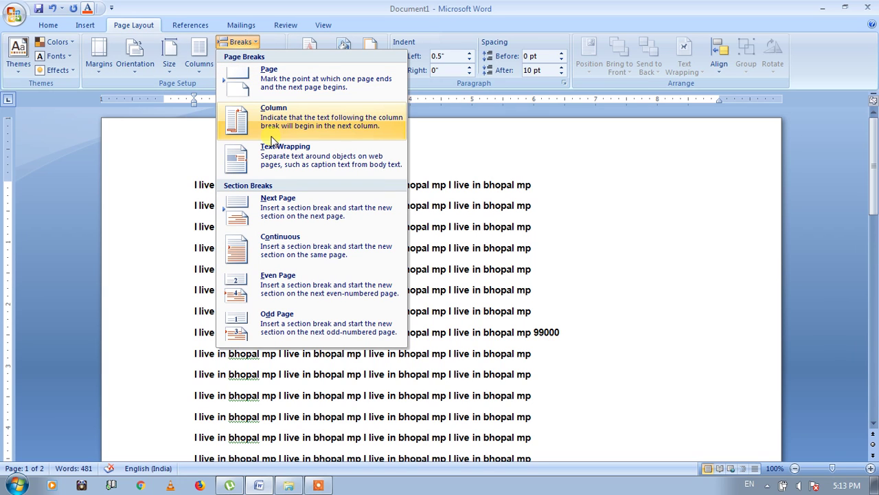
pyautogui.click(284, 81)
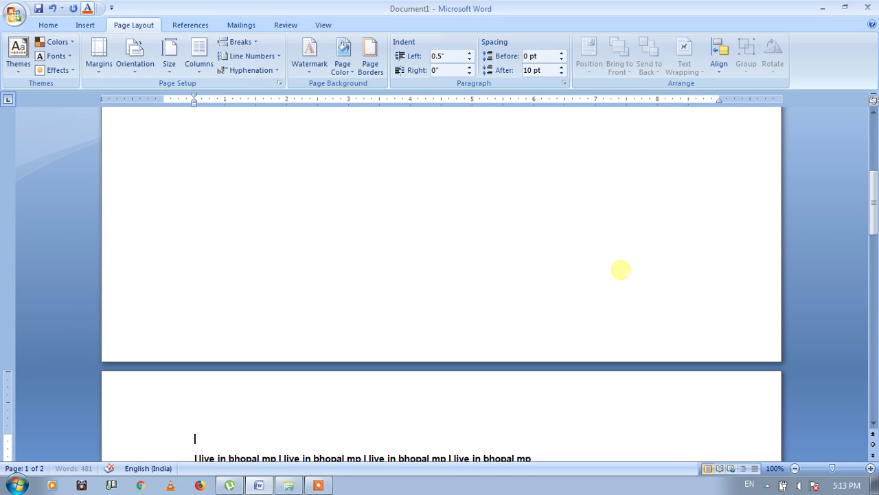
pyautogui.click(873, 112)
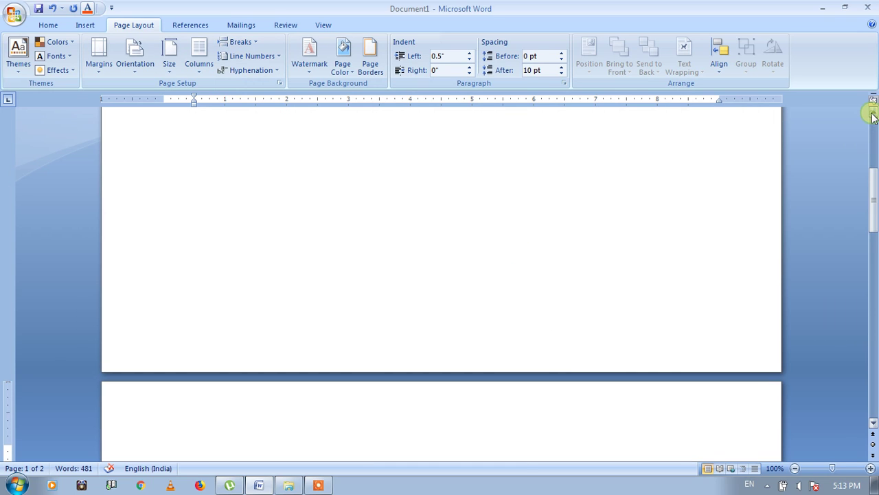
pyautogui.scroll(3, 869, 115)
pyautogui.click(666, 183)
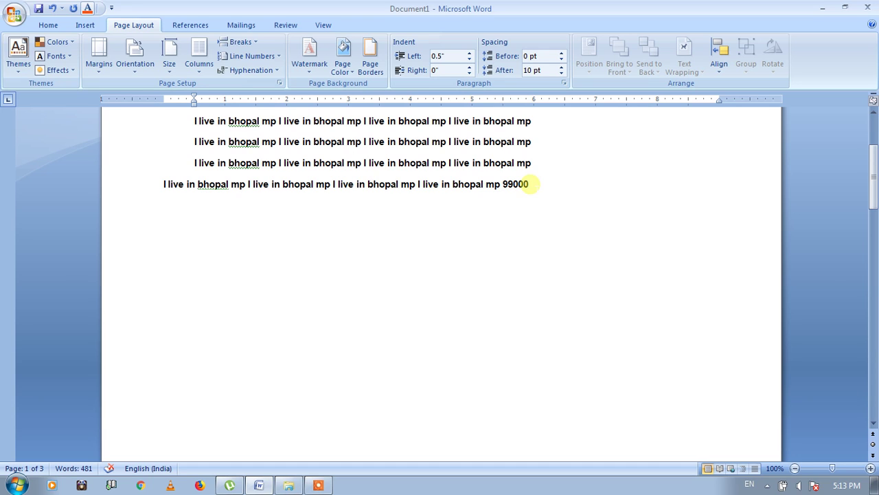
# Check the text on both sides of the page break and undo the break.
pyautogui.click(529, 184)
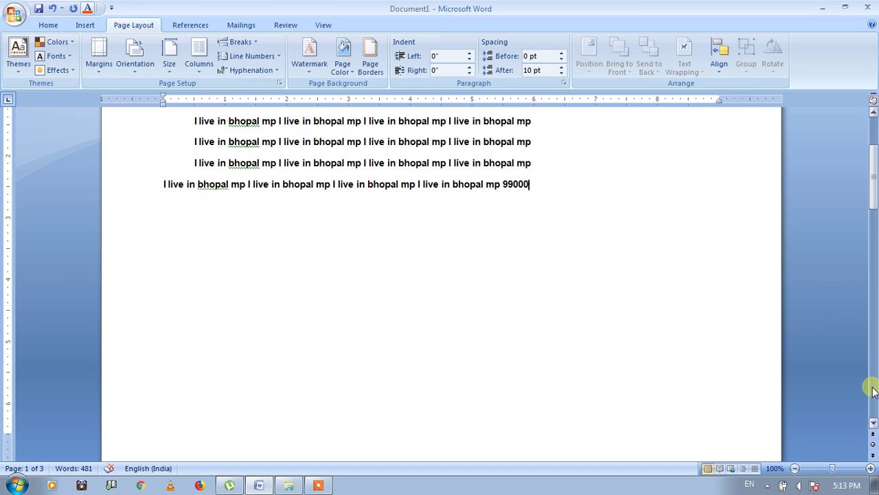
pyautogui.click(873, 423)
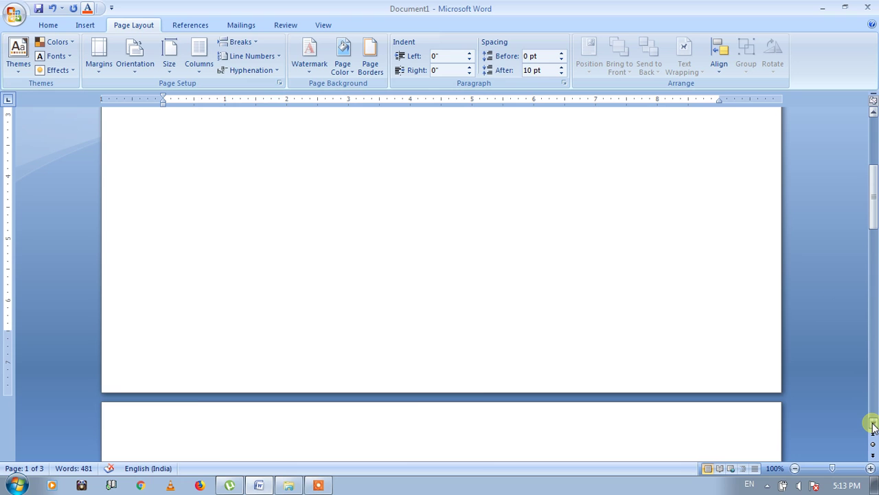
pyautogui.click(873, 423)
pyautogui.click(534, 396)
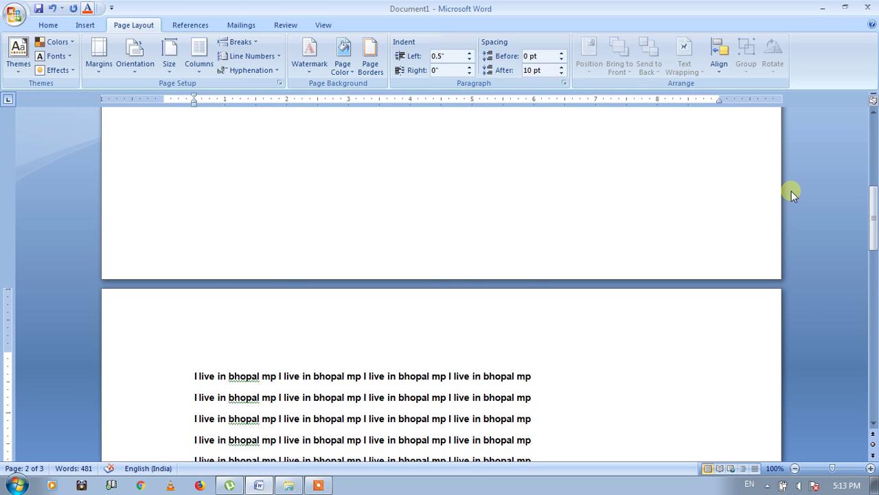
pyautogui.hotkey('ctrl', 'z')
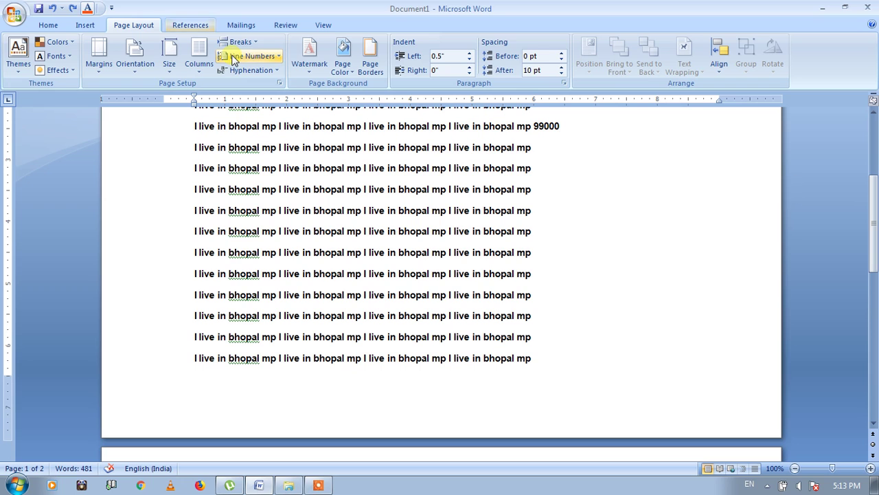
pyautogui.click(255, 43)
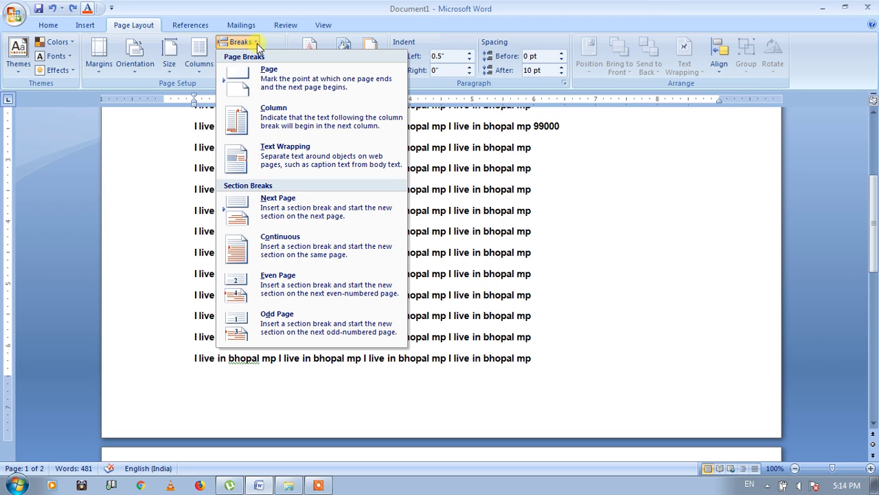
pyautogui.click(289, 46)
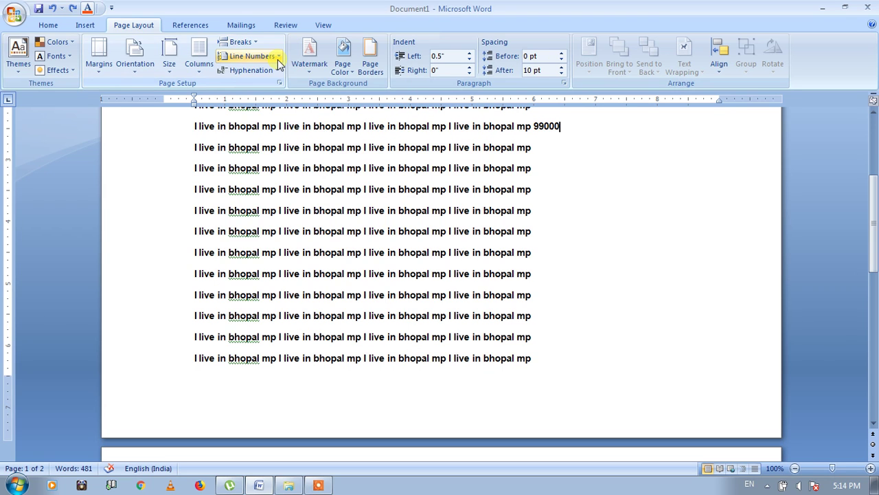
# Apply continuous line numbers to the document.
pyautogui.click(278, 58)
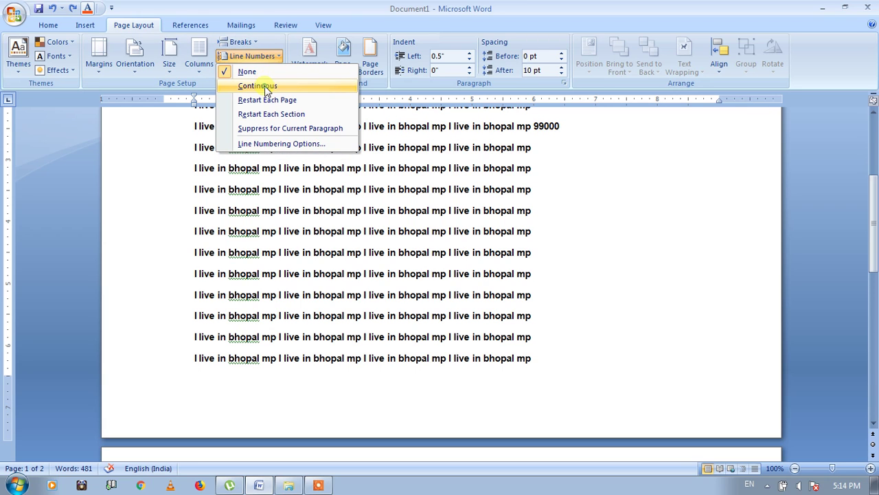
pyautogui.click(267, 88)
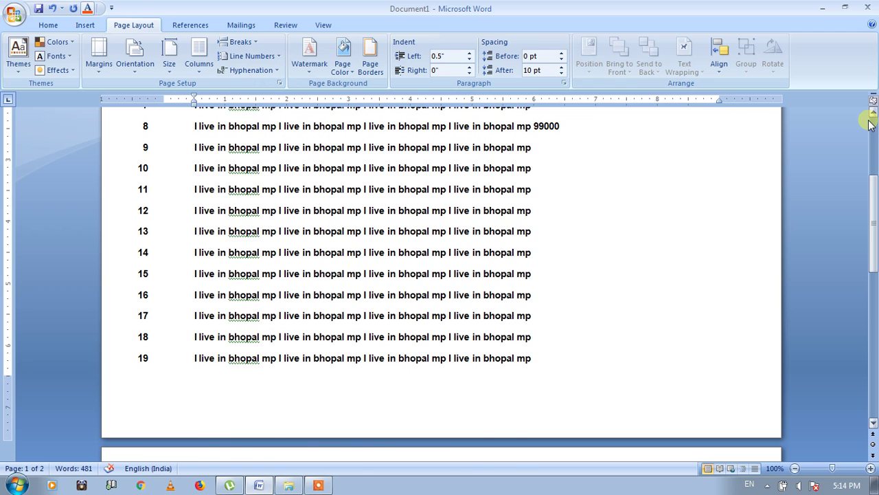
pyautogui.scroll(3, 872, 125)
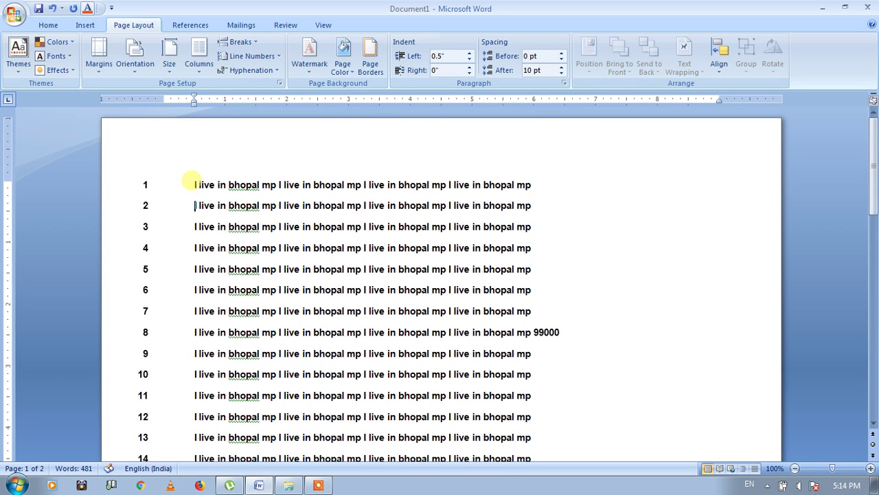
# Examine how the line numbering runs from the first page onto the second page.
pyautogui.scroll(-1, 190, 181)
pyautogui.hotkey('ctrl', 'End')
pyautogui.press('Up')
pyautogui.press('Up')
pyautogui.press('Up')
pyautogui.press('Up')
pyautogui.press('Up')
pyautogui.press('Up')
pyautogui.press('Up')
pyautogui.press('Down')
pyautogui.press('Down')
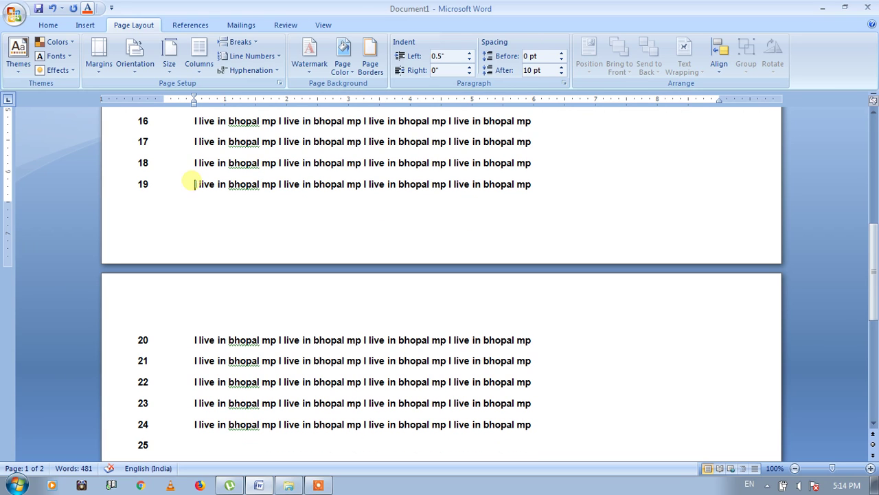
pyautogui.press('Down')
pyautogui.press('Down')
pyautogui.press('Down')
pyautogui.press('Down')
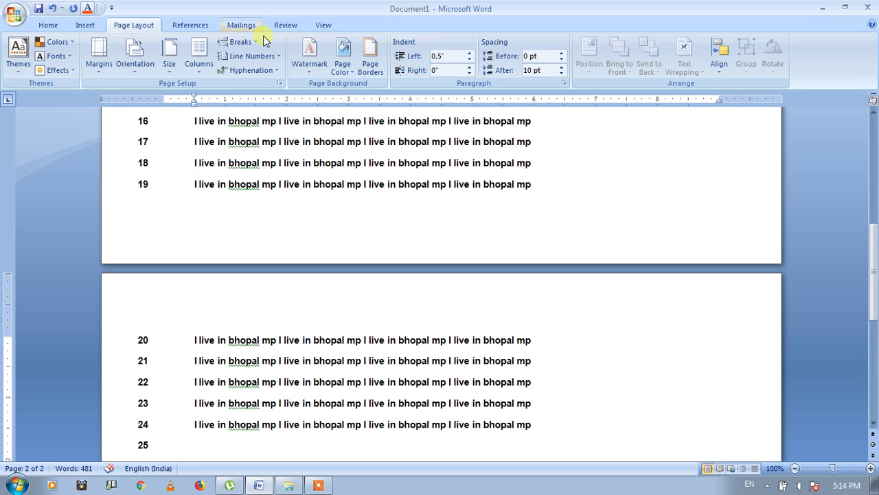
# Set the line numbers to restart on each page and review the numbering back to the first page.
pyautogui.click(281, 64)
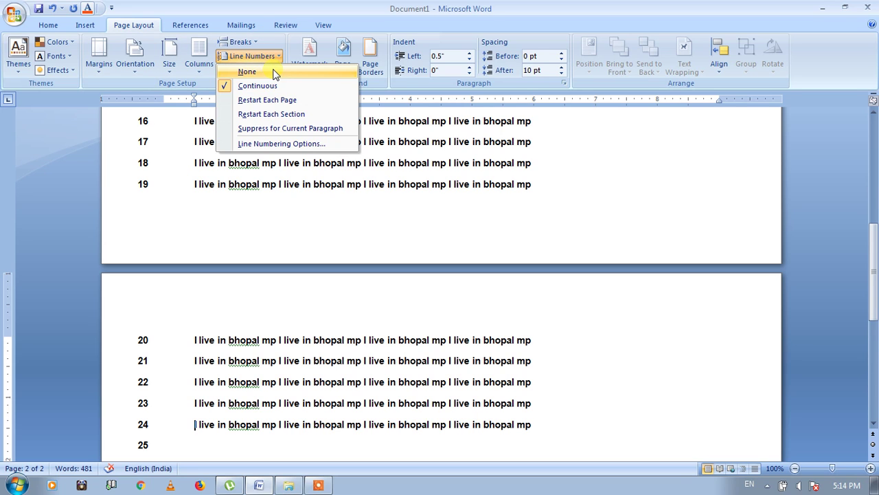
pyautogui.click(263, 102)
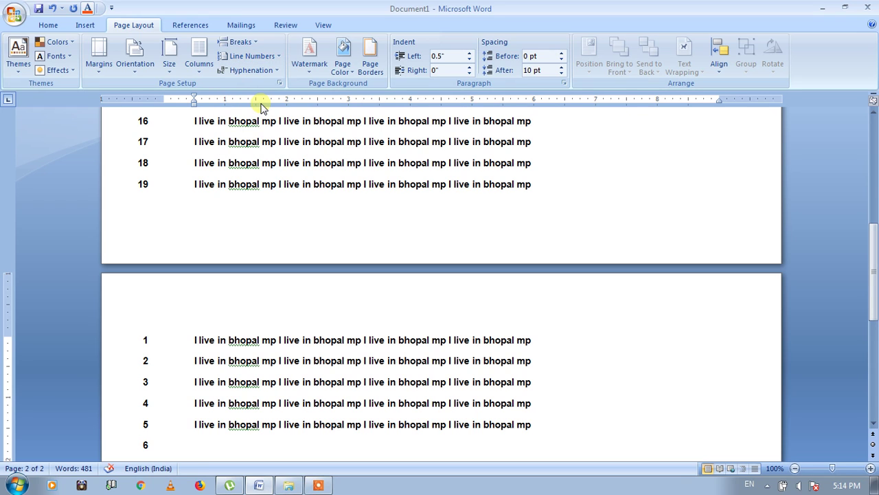
pyautogui.click(874, 114)
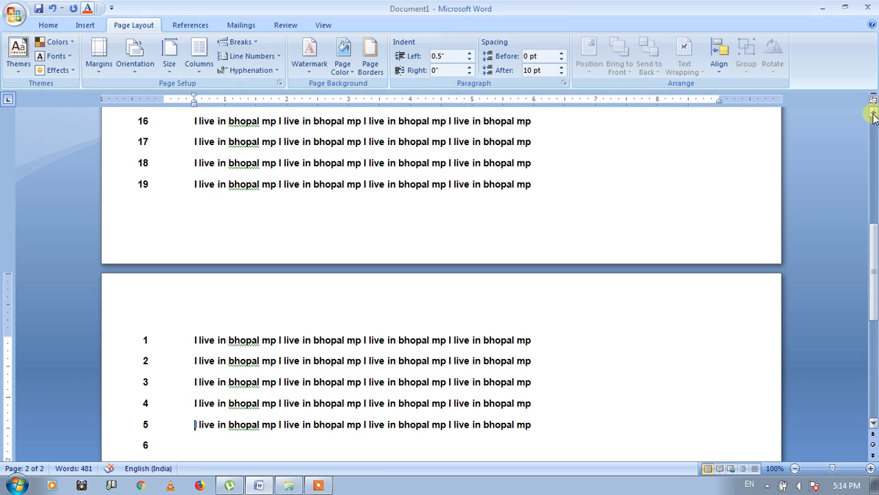
pyautogui.click(874, 114)
pyautogui.click(873, 114)
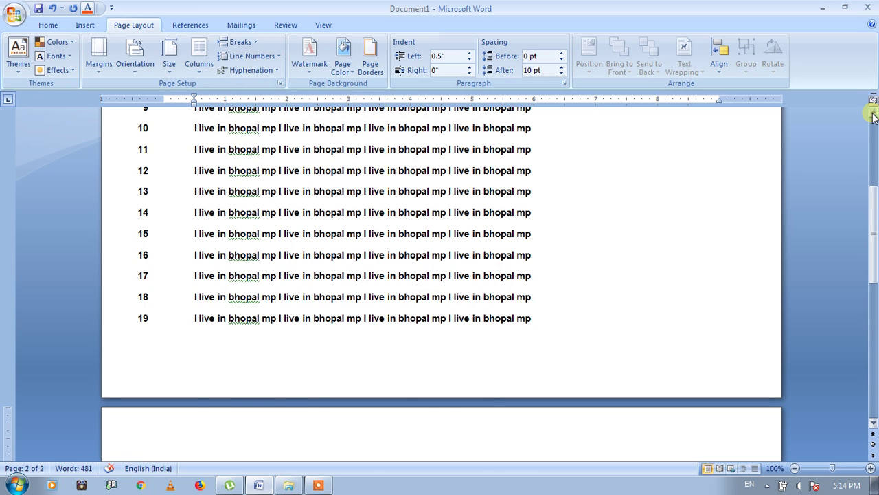
pyautogui.click(874, 114)
pyautogui.click(874, 114)
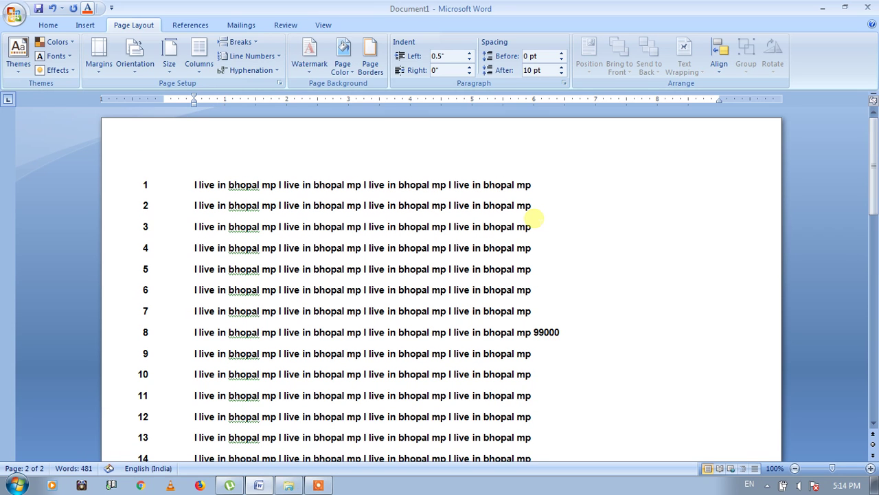
# Add blank lines at the end of the document until a third page starts, to check its numbering.
pyautogui.scroll(-1, 388, 227)
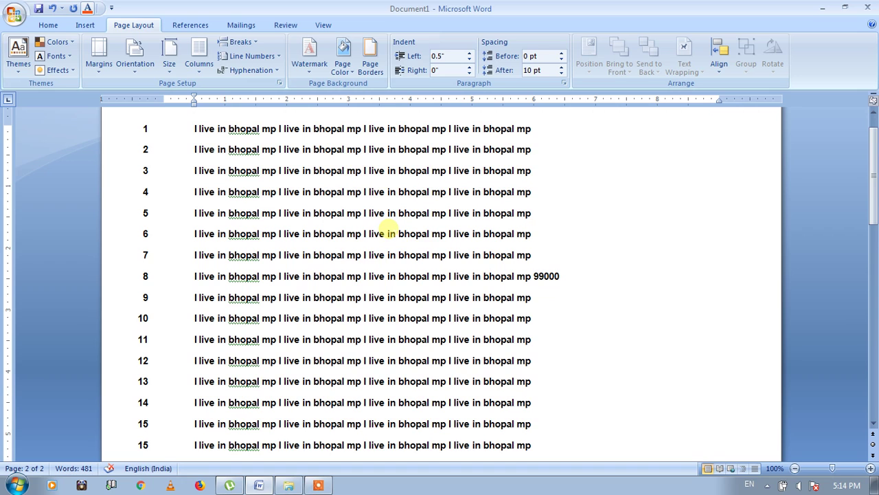
pyautogui.hotkey('ctrl', 'End')
pyautogui.scroll(-1, 388, 228)
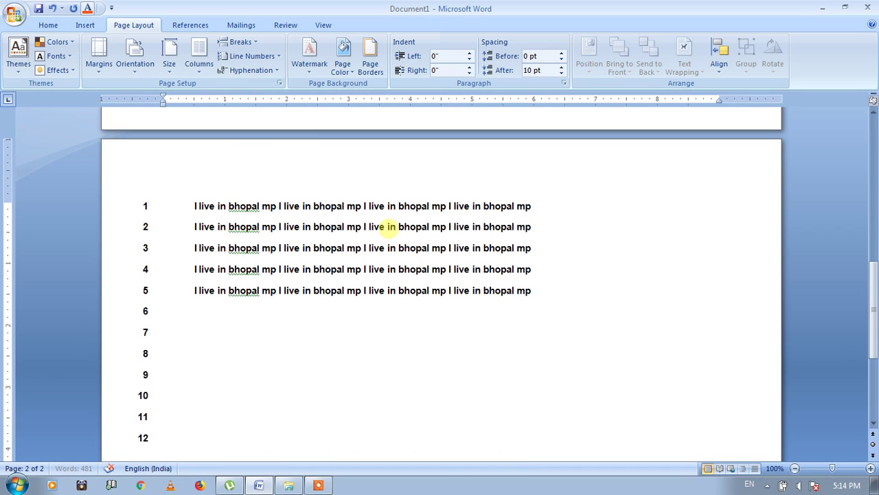
pyautogui.scroll(-2, 388, 228)
pyautogui.press('Return')
pyautogui.press('Return')
pyautogui.press('Return')
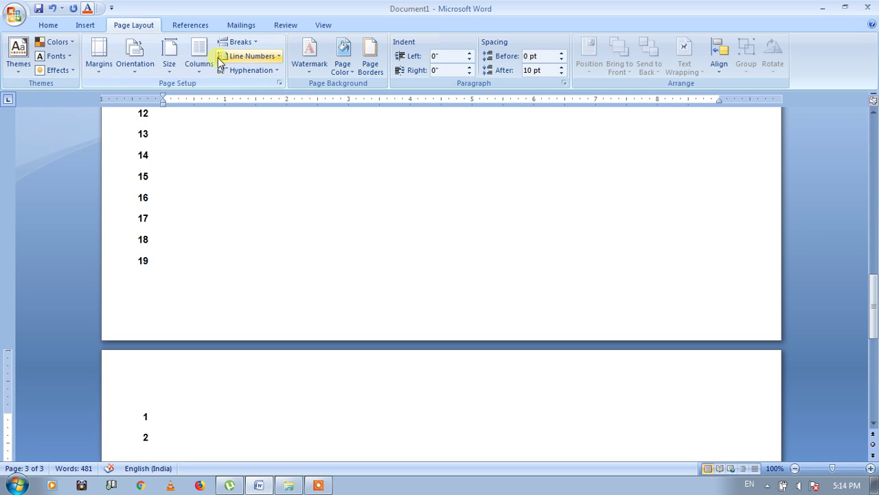
# Undo the added blank lines, the line numbering and the number 99000 on the eighth line.
pyautogui.click(278, 57)
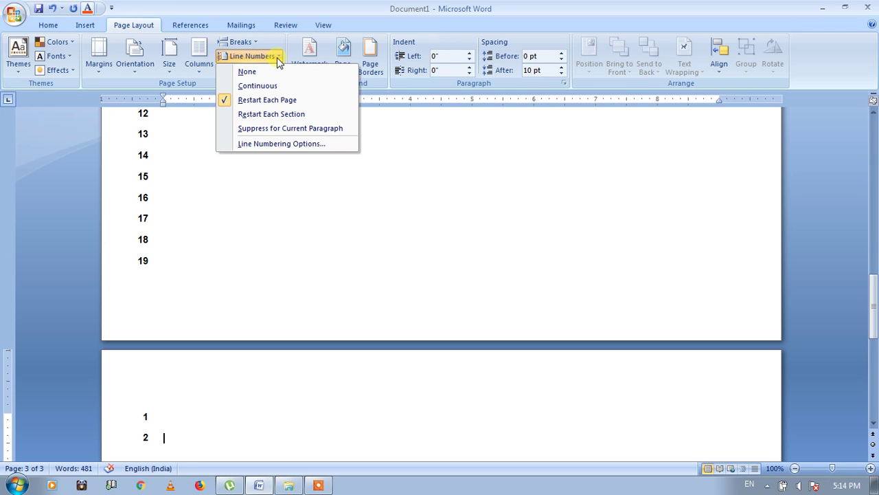
pyautogui.click(278, 58)
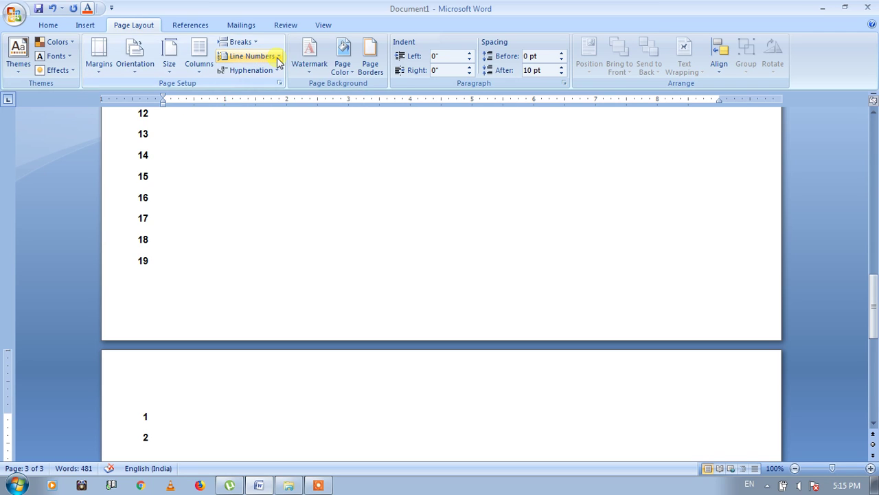
pyautogui.hotkey('ctrl', 'End')
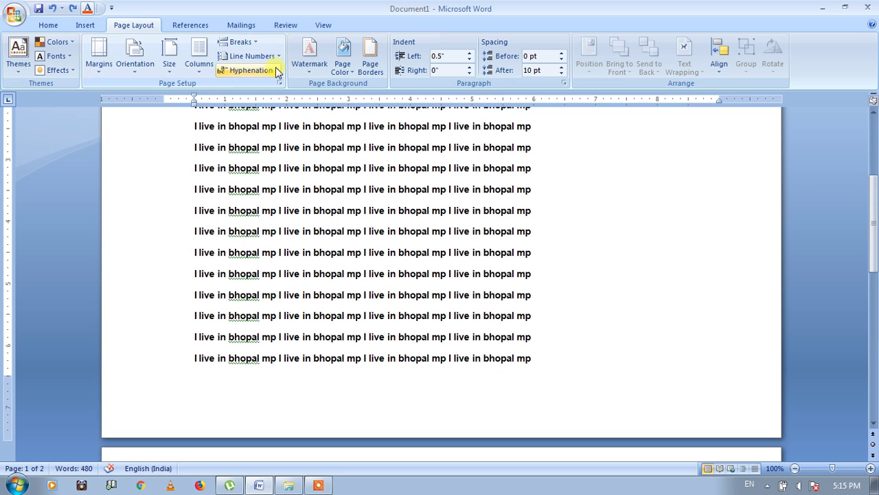
pyautogui.click(275, 69)
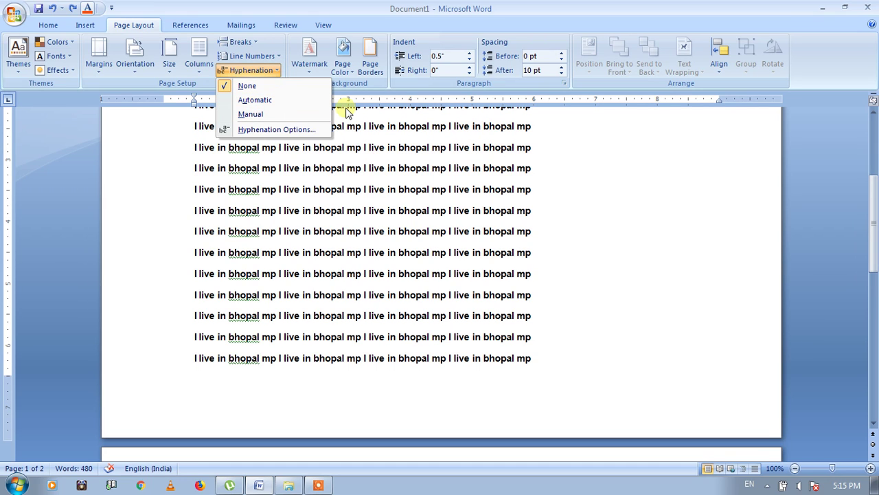
pyautogui.click(330, 12)
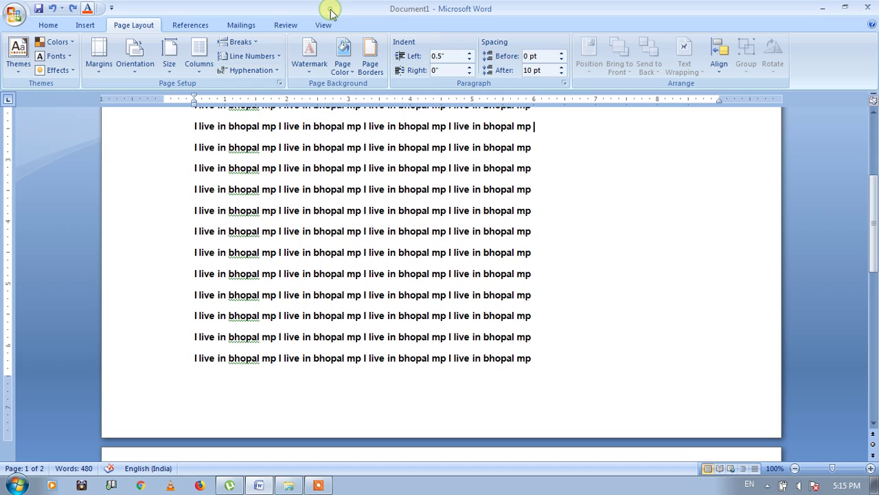
pyautogui.click(307, 73)
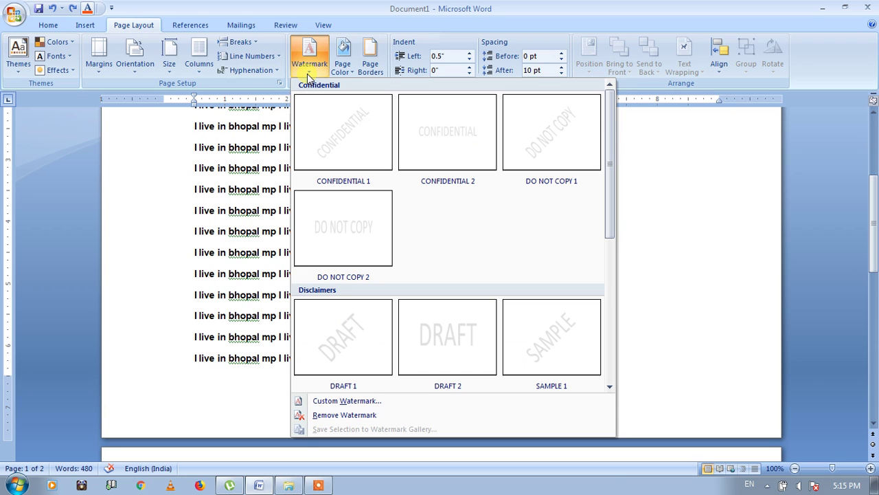
pyautogui.click(331, 404)
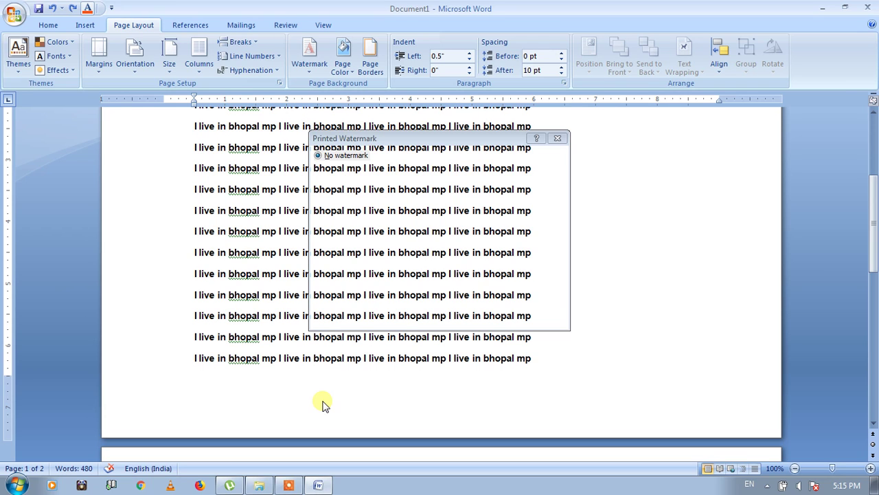
pyautogui.click(558, 140)
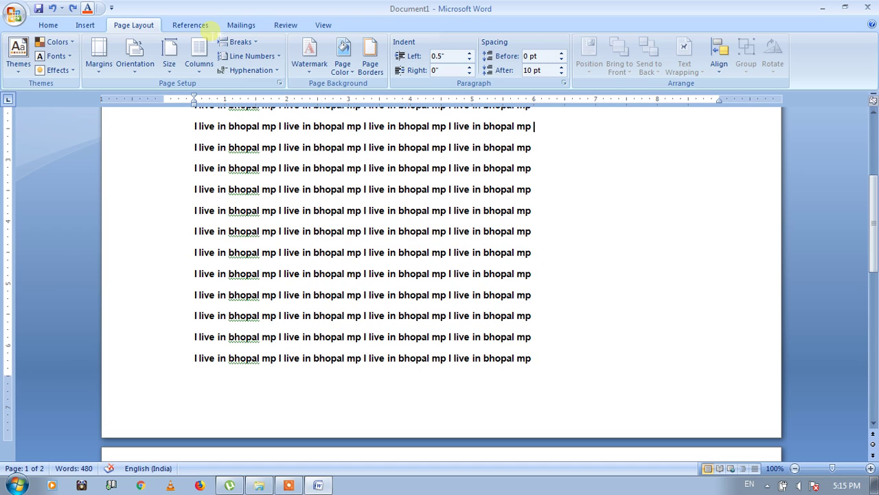
# Start a custom text watermark and clear its preset text.
pyautogui.click(309, 67)
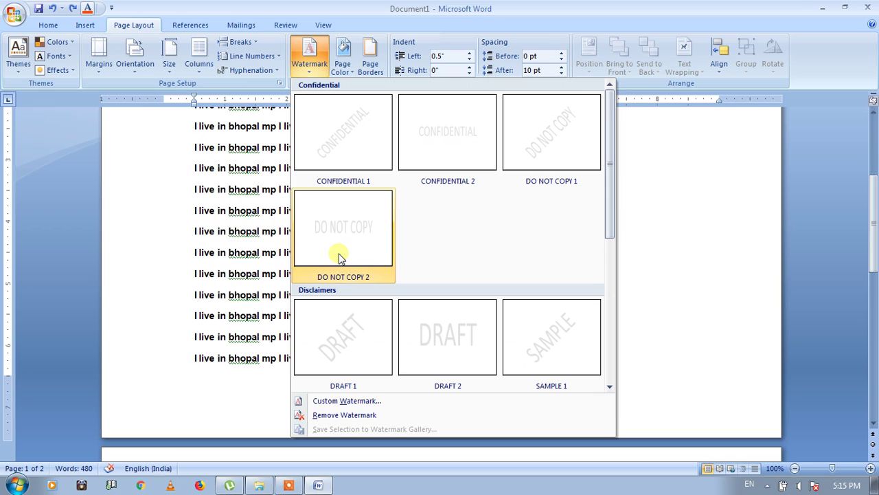
pyautogui.click(342, 401)
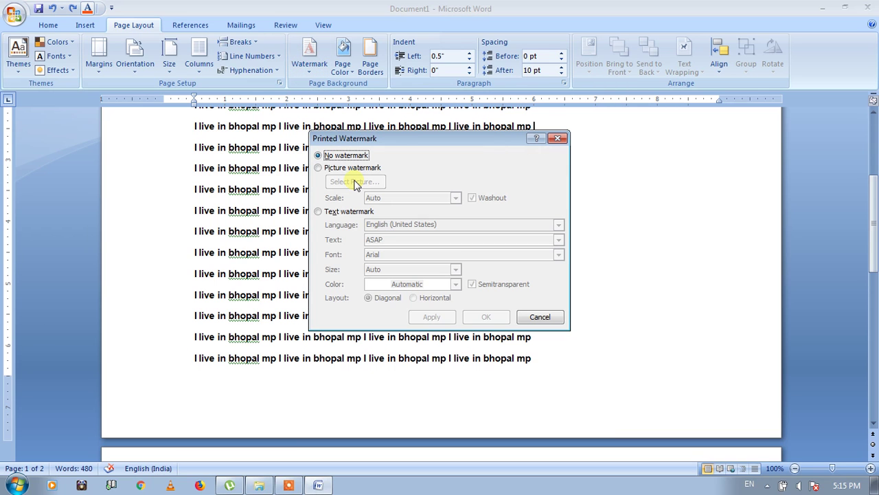
pyautogui.click(325, 211)
pyautogui.click(393, 239)
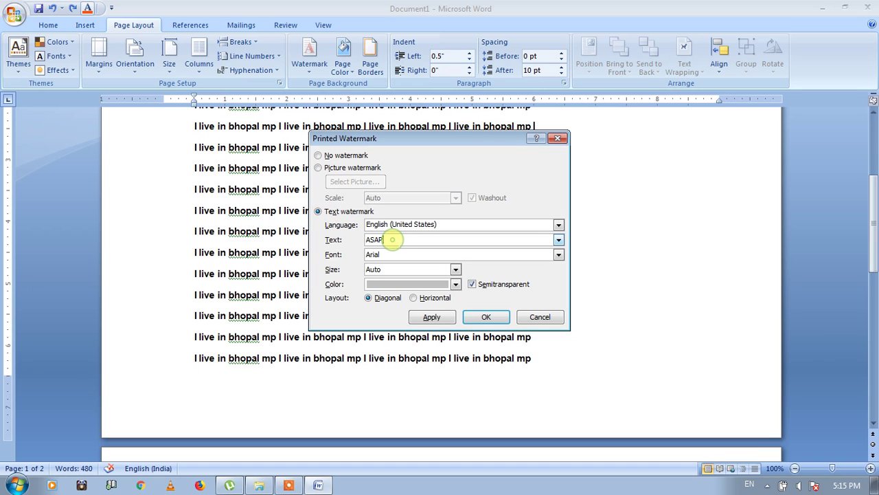
pyautogui.press('BackSpace')
pyautogui.press('BackSpace')
pyautogui.press('BackSpace')
pyautogui.press('BackSpace')
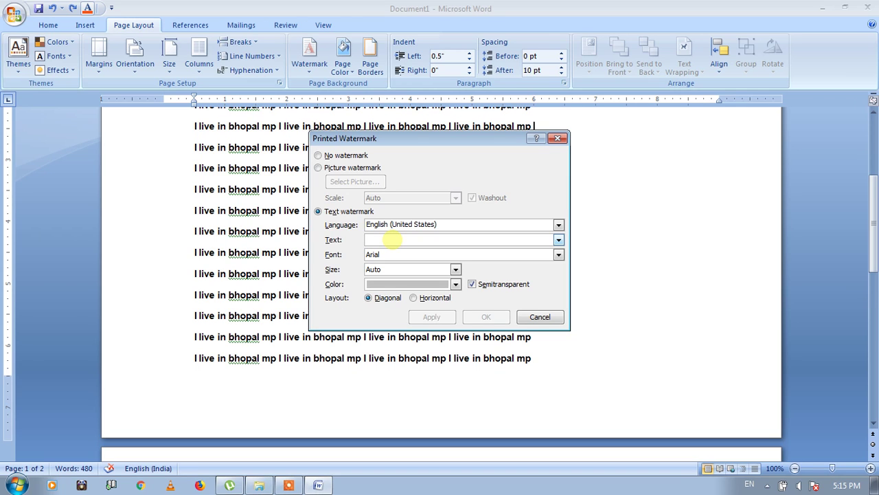
# Enter pc as the font of the text watermark, leaving its text empty.
pyautogui.write('p')
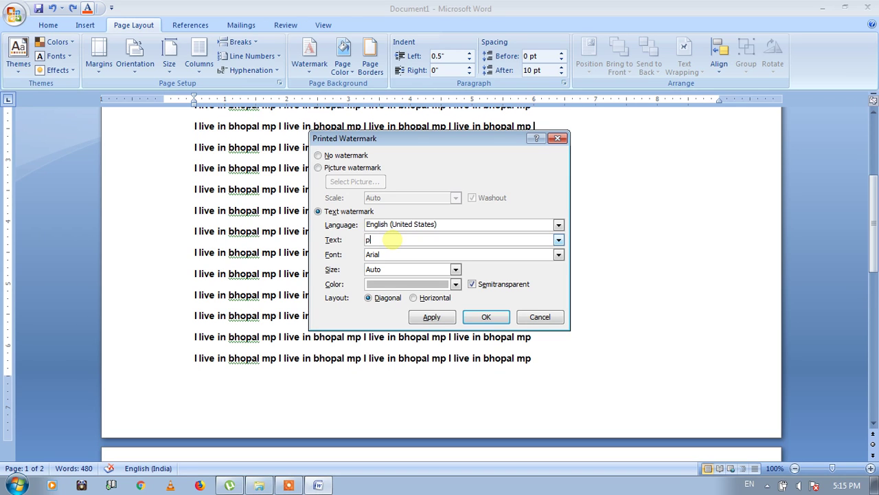
pyautogui.write('p')
pyautogui.press('BackSpace')
pyautogui.press('BackSpace')
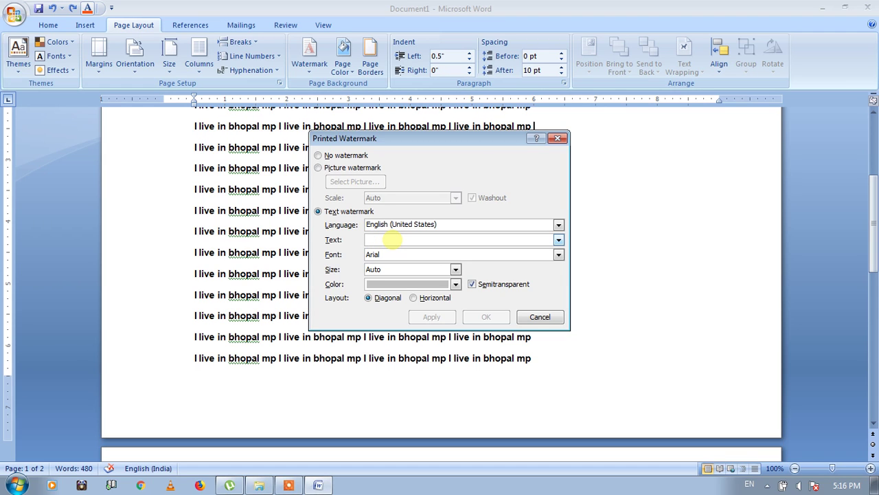
pyautogui.write('p')
pyautogui.press('BackSpace')
pyautogui.press('Tab')
pyautogui.write('pc')
# Color the text watermark red, enter a first name in capitals as its text, and apply it to the document.
pyautogui.click(454, 285)
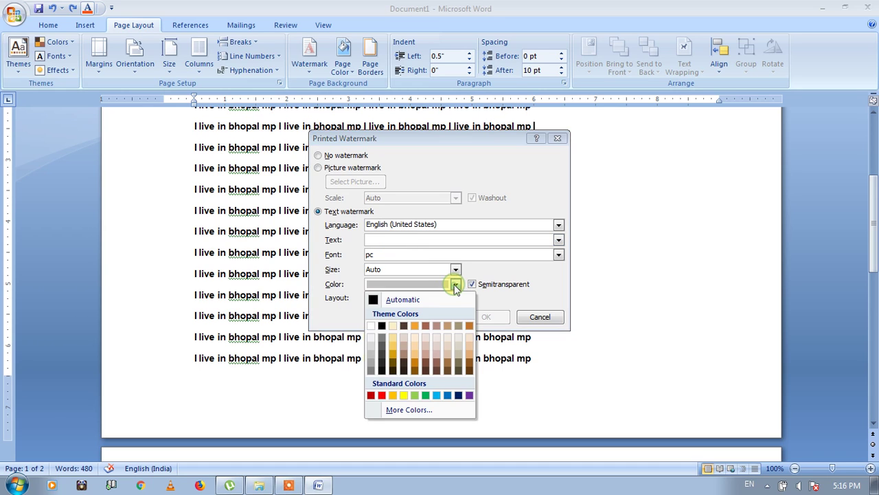
pyautogui.click(382, 396)
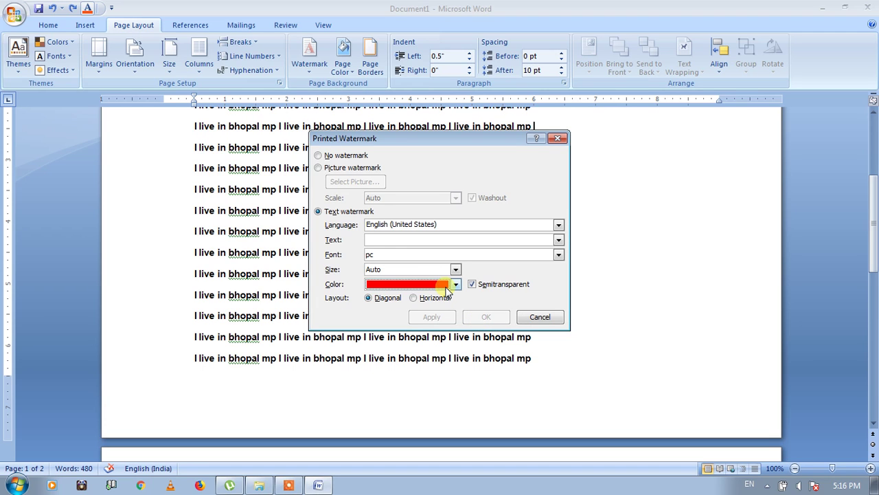
pyautogui.click(385, 241)
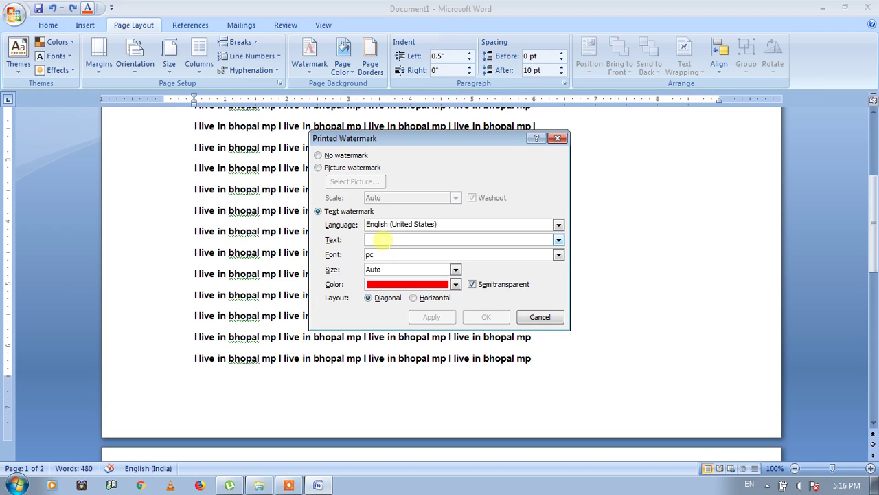
pyautogui.write('R')
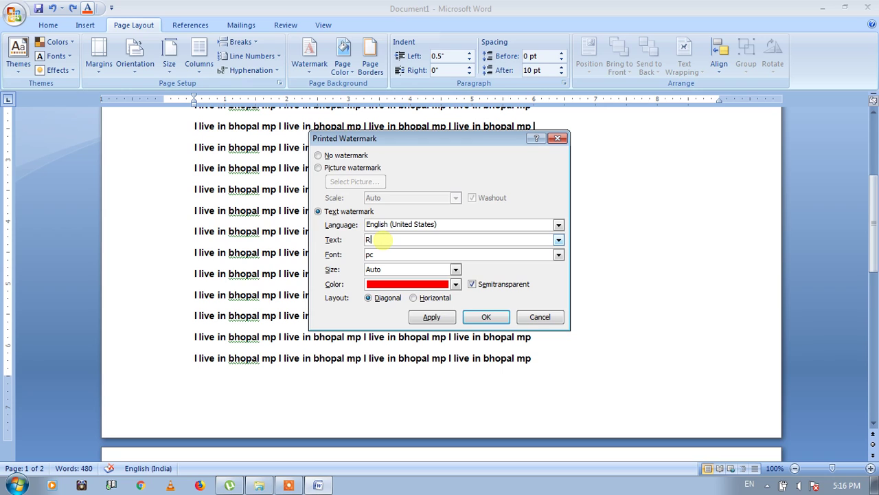
pyautogui.write('AJU')
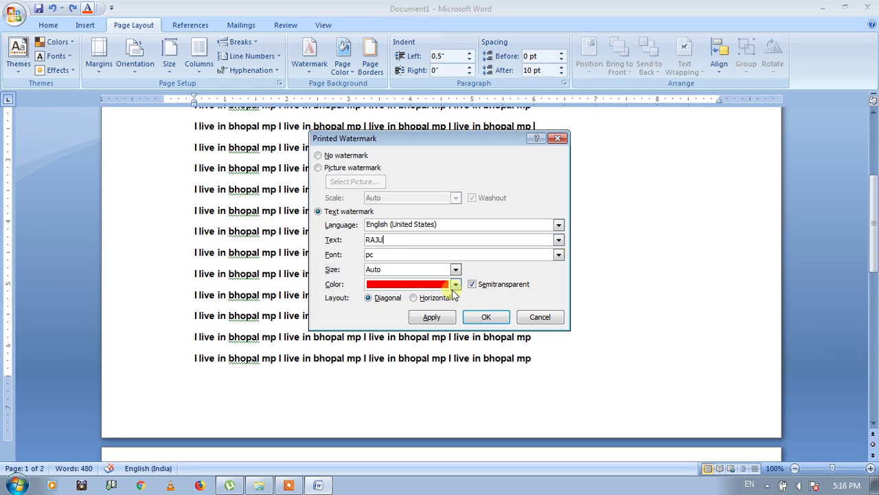
pyautogui.click(486, 318)
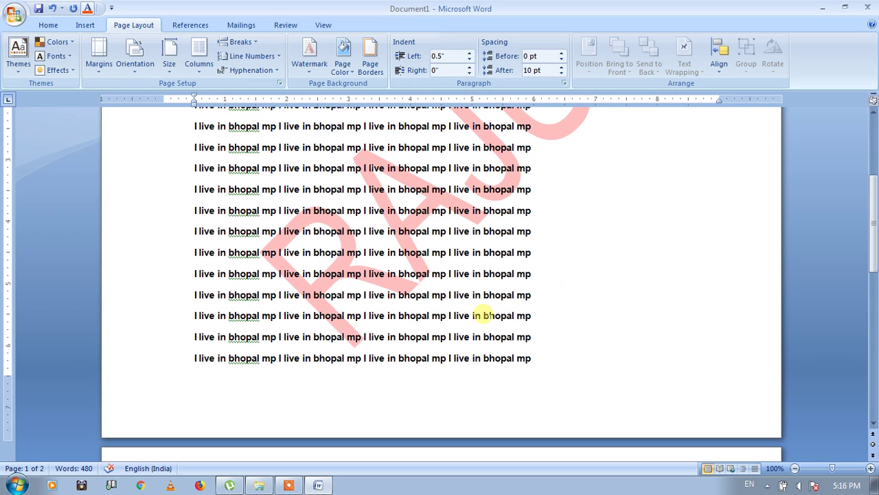
# Examine how the red text watermark appears on the first and second pages.
pyautogui.click(874, 113)
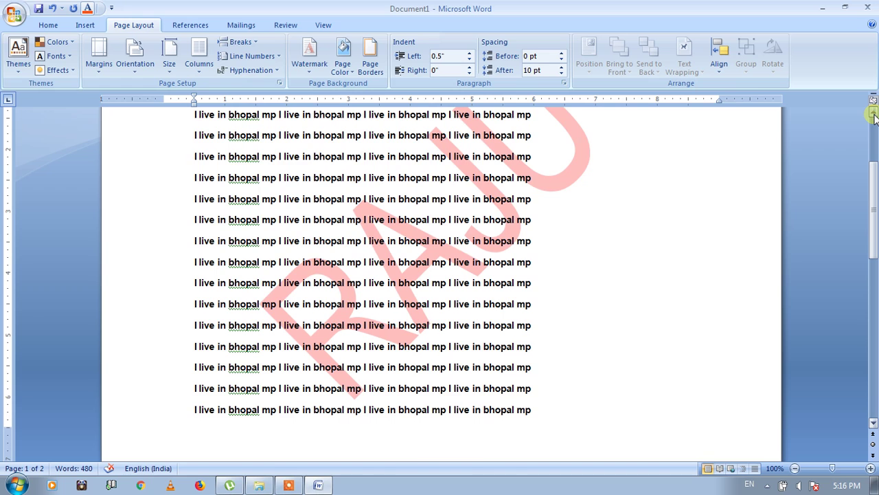
pyautogui.click(874, 113)
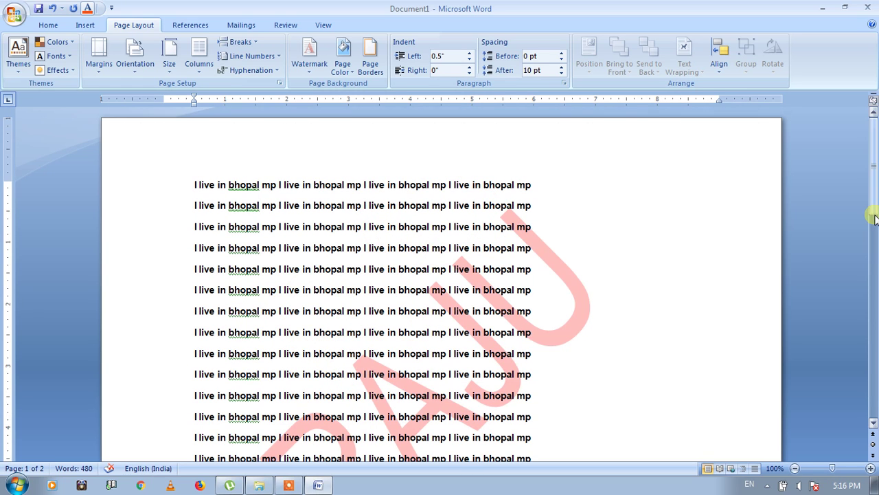
pyautogui.click(874, 423)
pyautogui.click(874, 422)
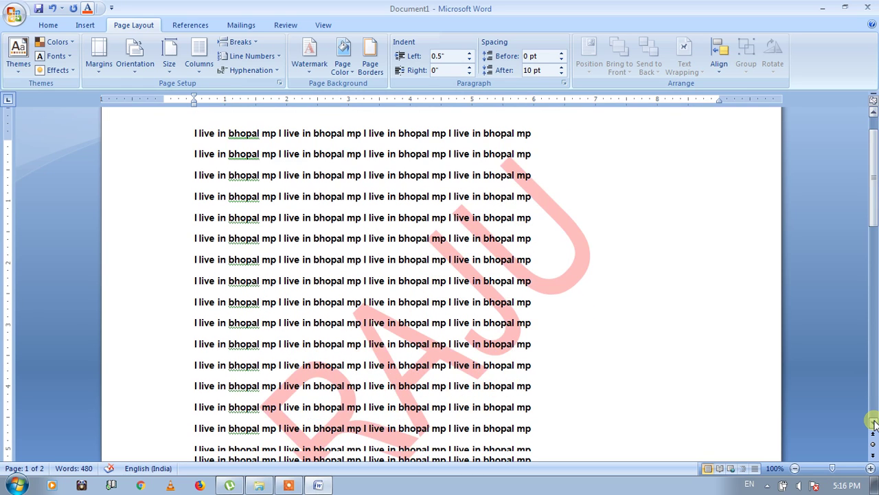
pyautogui.click(874, 423)
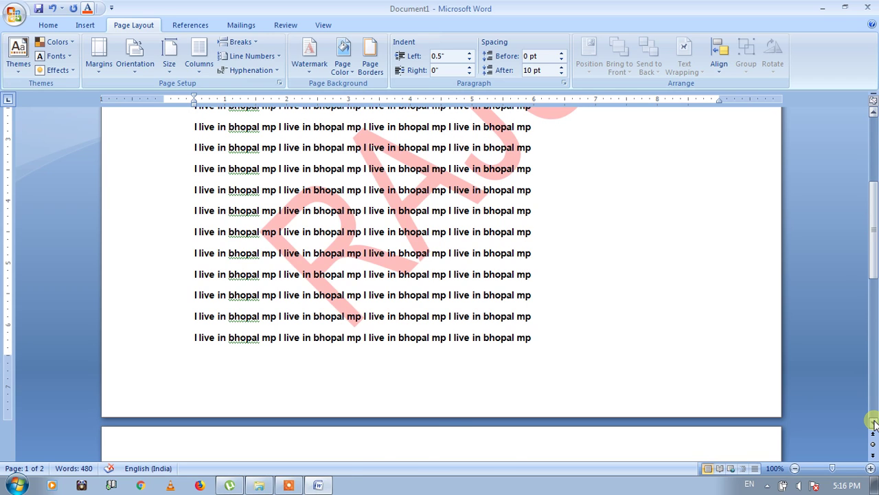
pyautogui.click(874, 422)
pyautogui.click(874, 422)
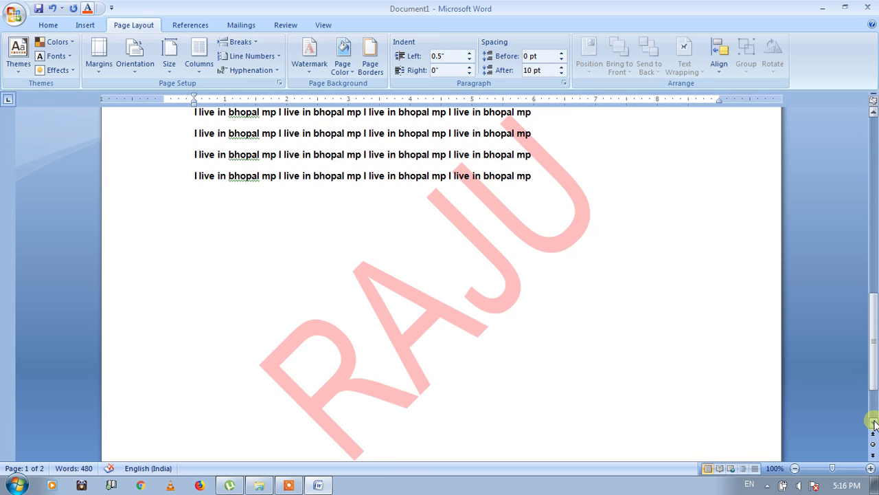
pyautogui.click(874, 422)
pyautogui.click(591, 269)
# Replace the text watermark with a picture watermark using images (11).jpg from the Pictures library.
pyautogui.click(311, 62)
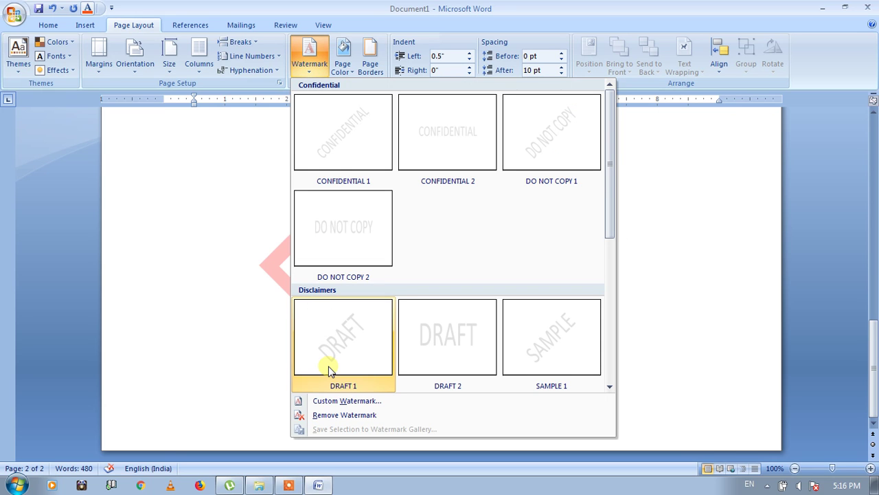
pyautogui.click(331, 402)
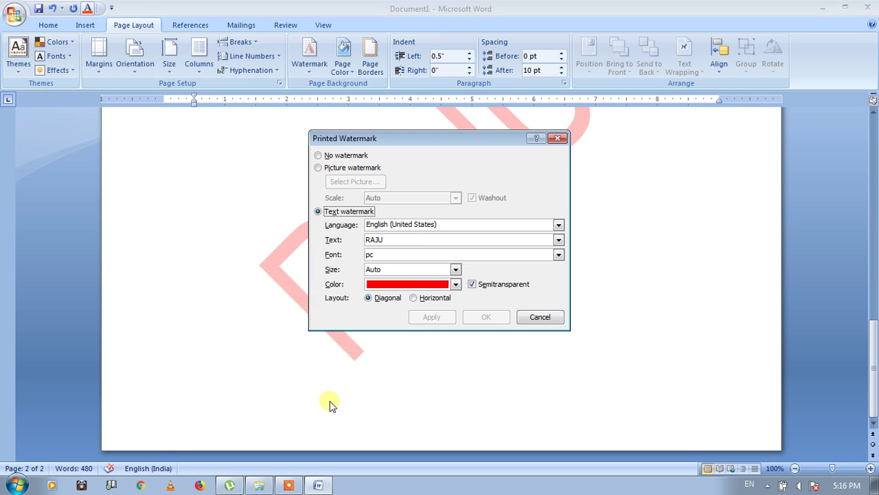
pyautogui.click(337, 168)
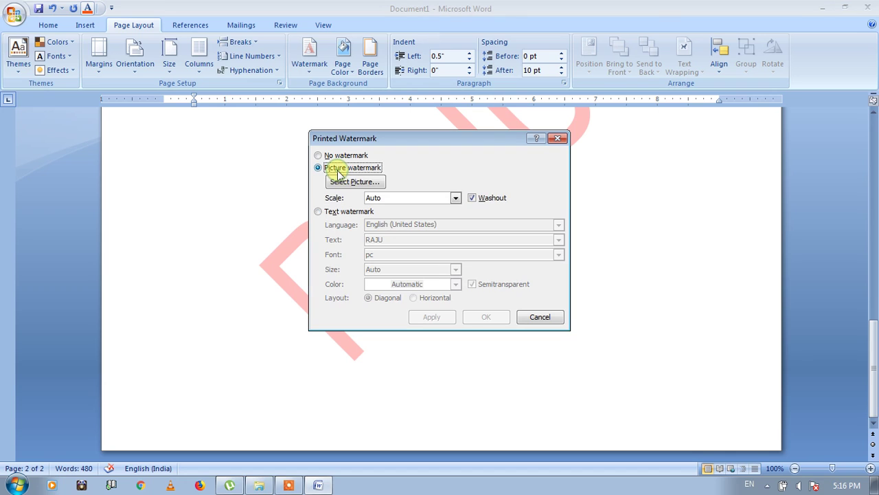
pyautogui.click(354, 183)
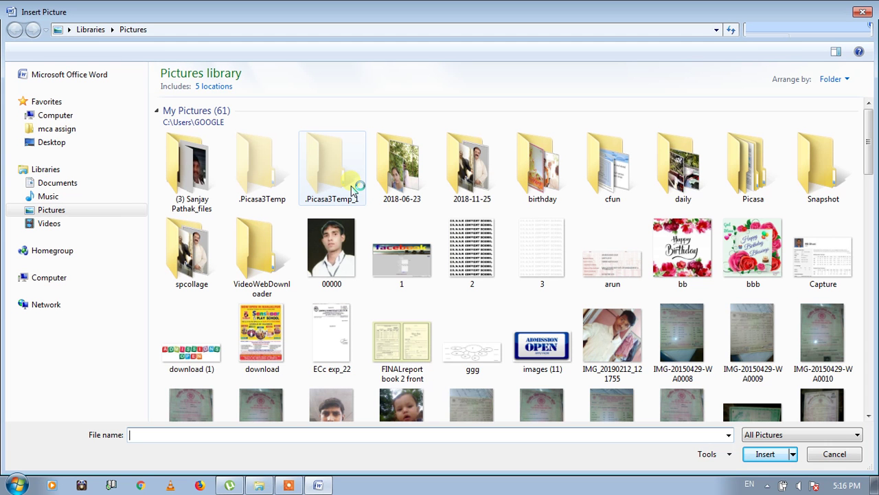
pyautogui.doubleClick(558, 351)
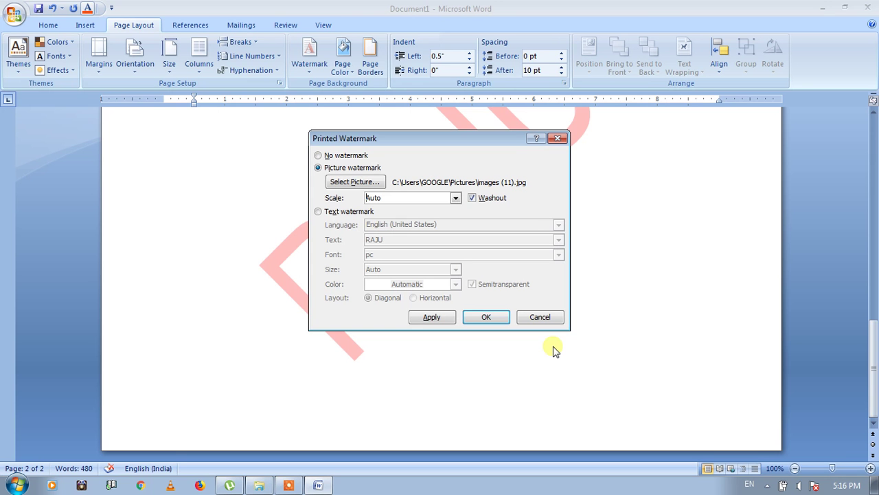
pyautogui.click(487, 317)
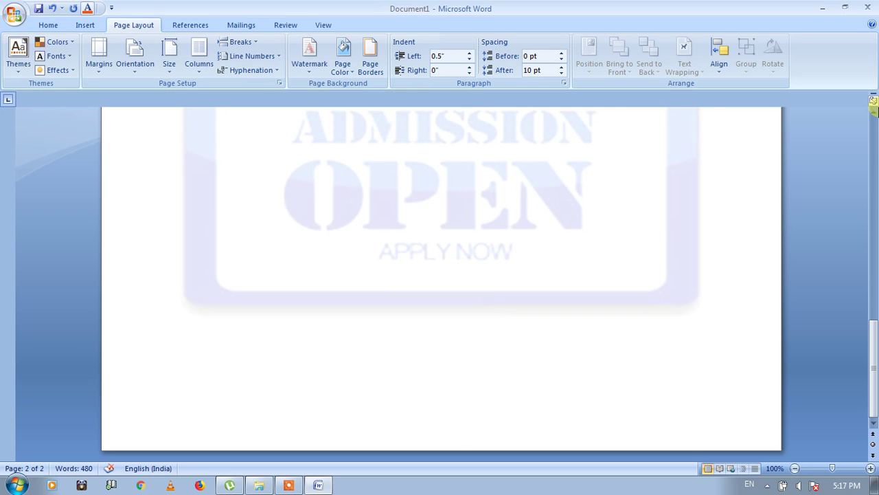
# Turn off the washout effect of the picture watermark.
pyautogui.scroll(8, 875, 117)
pyautogui.scroll(10, 557, 240)
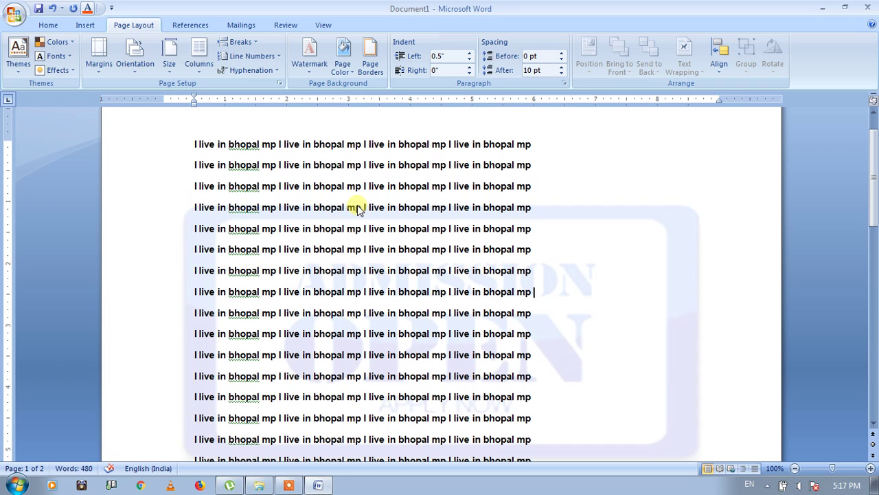
pyautogui.click(309, 56)
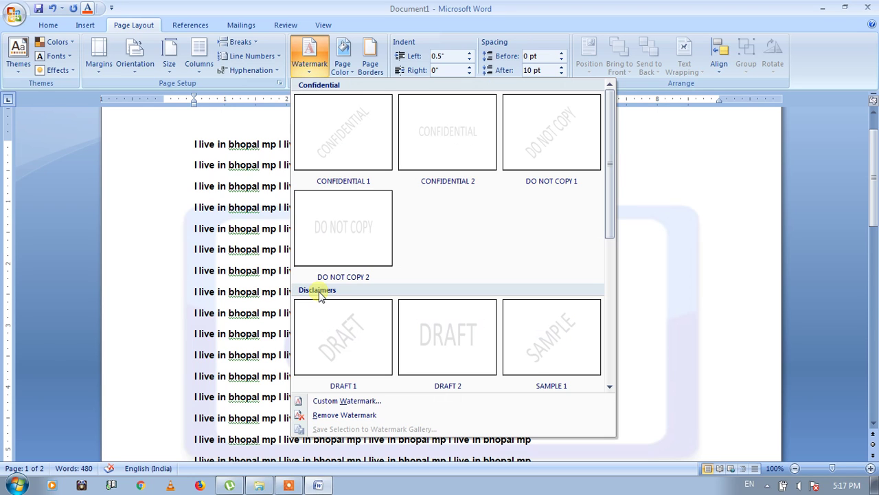
pyautogui.click(325, 402)
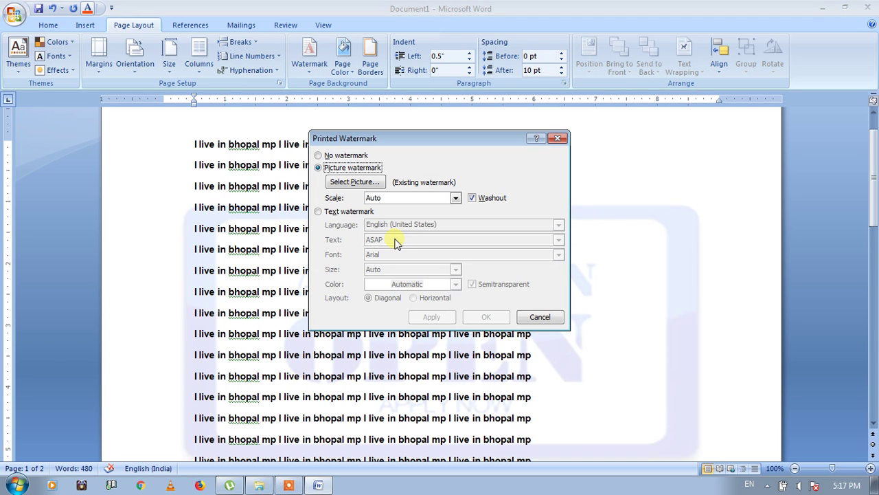
pyautogui.click(473, 197)
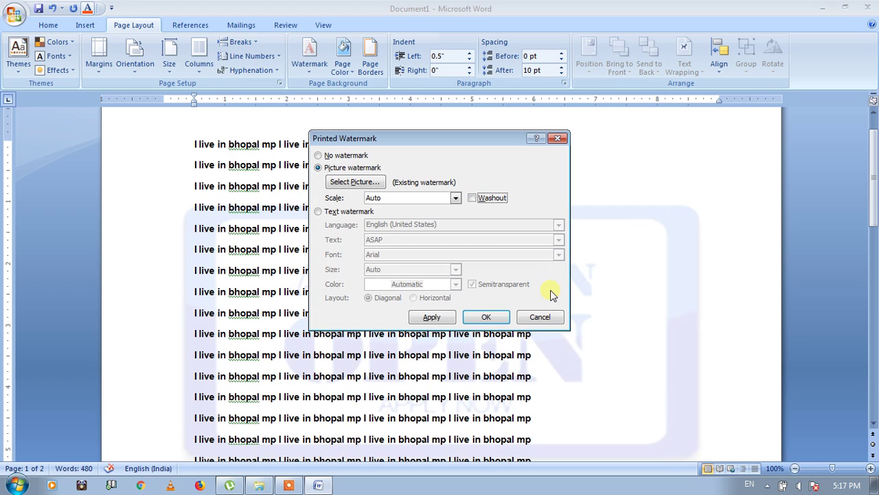
pyautogui.click(487, 317)
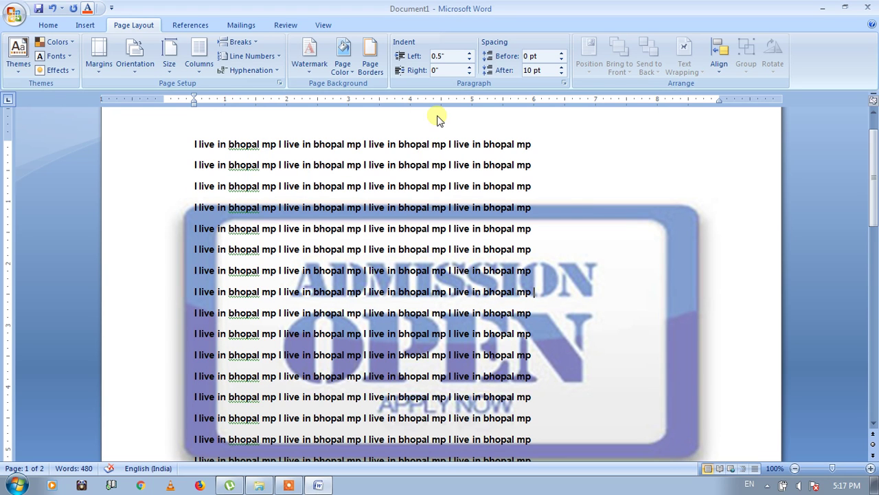
# Set the page color to the standard dark blue and add a cupcake art border around the pages of the whole document.
pyautogui.click(352, 73)
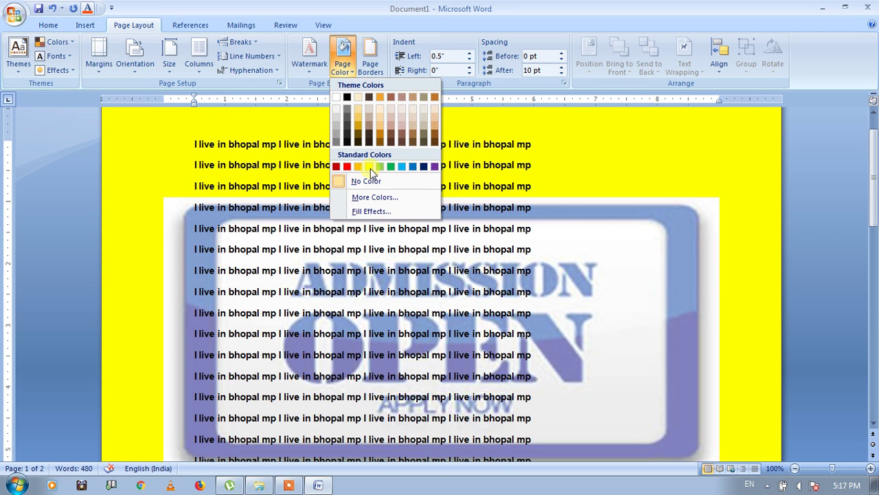
pyautogui.click(424, 167)
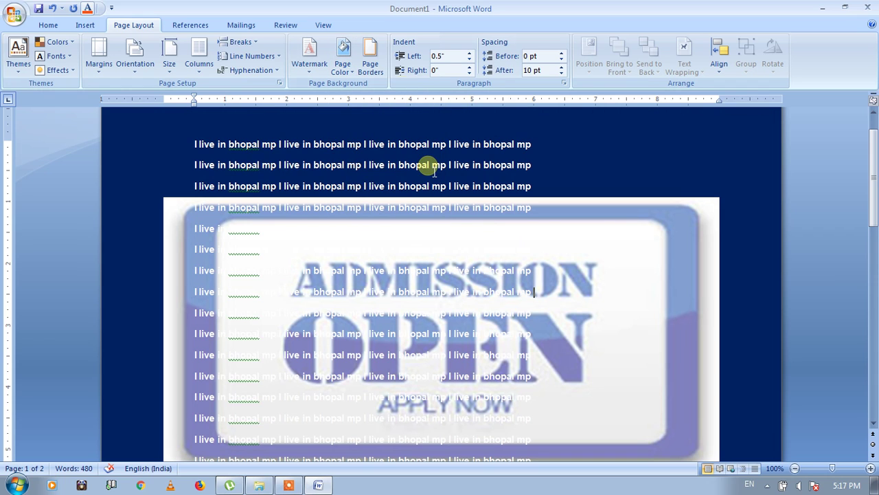
pyautogui.click(371, 72)
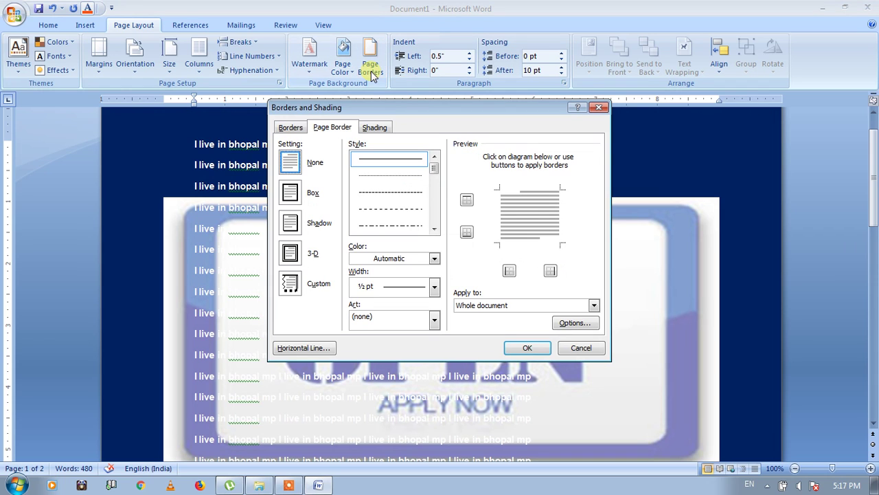
pyautogui.click(434, 322)
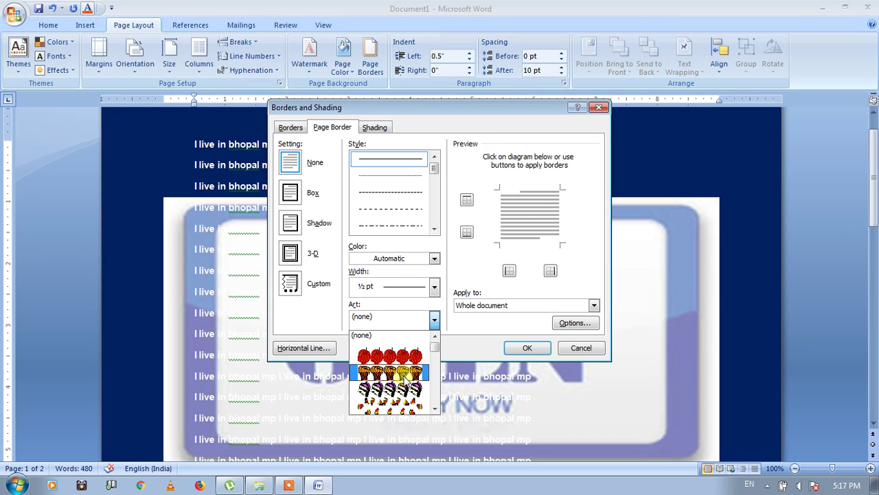
pyautogui.click(405, 373)
pyautogui.click(526, 348)
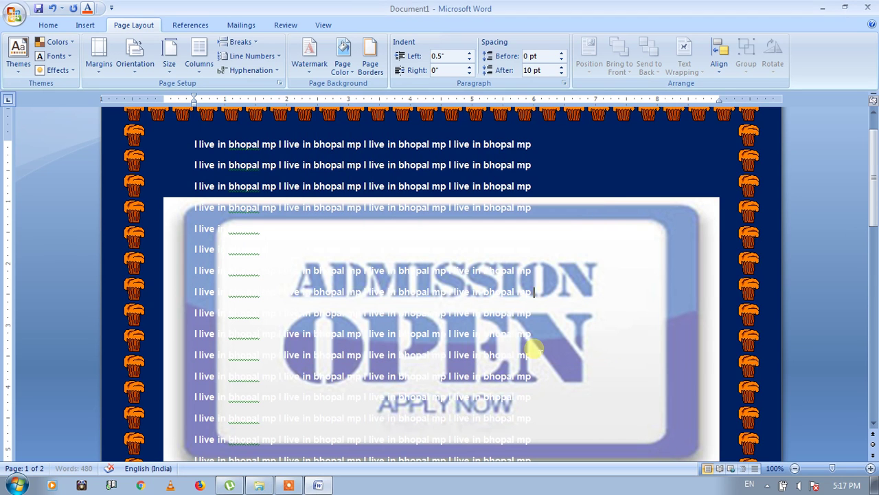
pyautogui.click(809, 470)
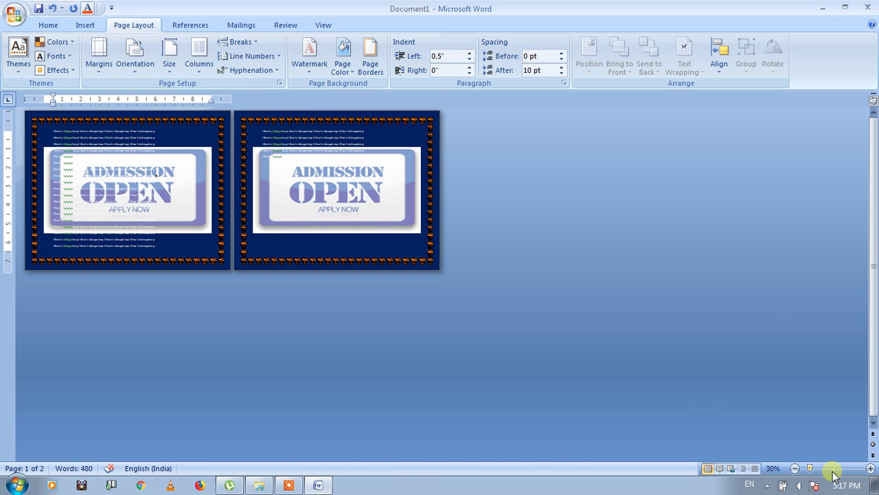
pyautogui.click(832, 470)
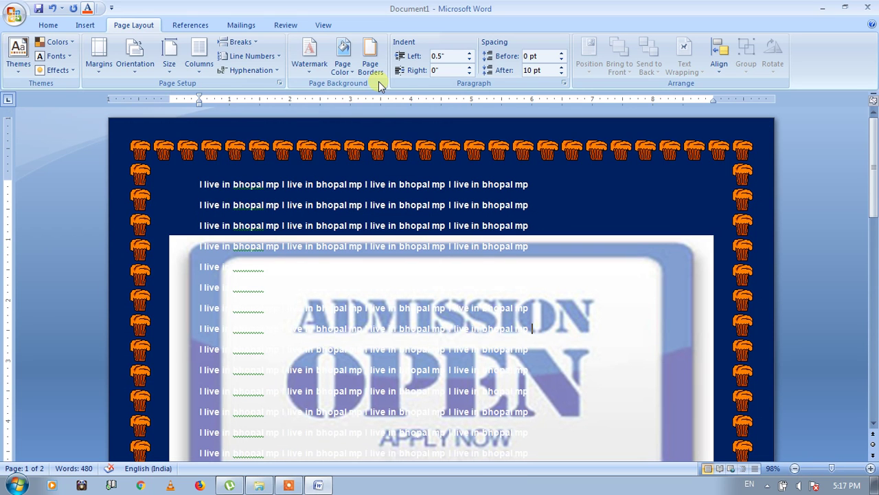
# Replace the cupcake art page border with a ½ pt triple-line box border for the whole document.
pyautogui.click(369, 63)
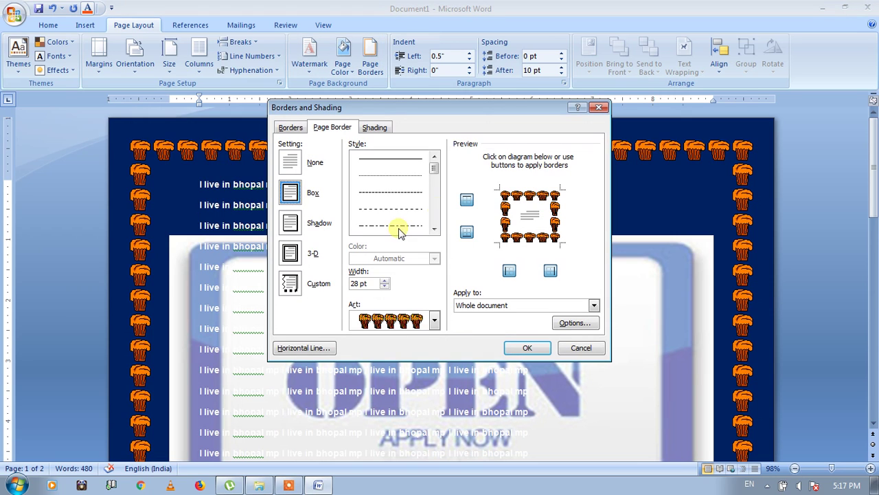
pyautogui.click(434, 319)
pyautogui.scroll(5, 412, 343)
pyautogui.click(412, 335)
pyautogui.click(435, 180)
pyautogui.click(407, 210)
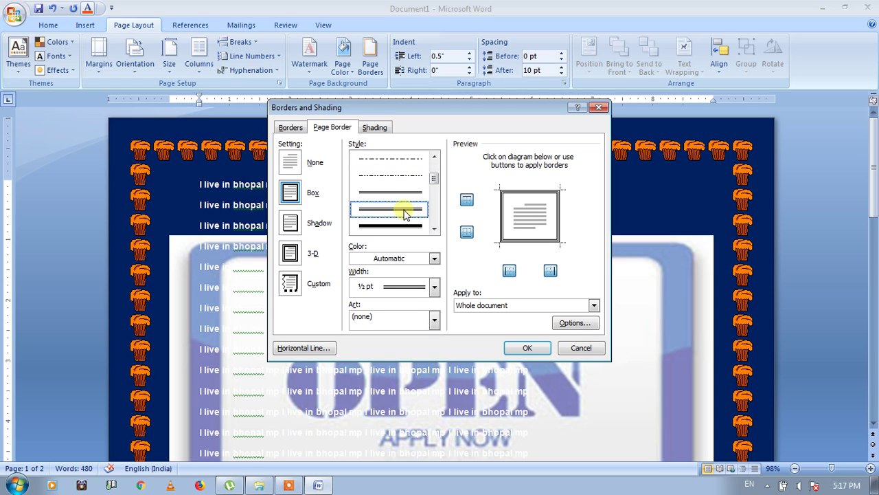
pyautogui.click(528, 348)
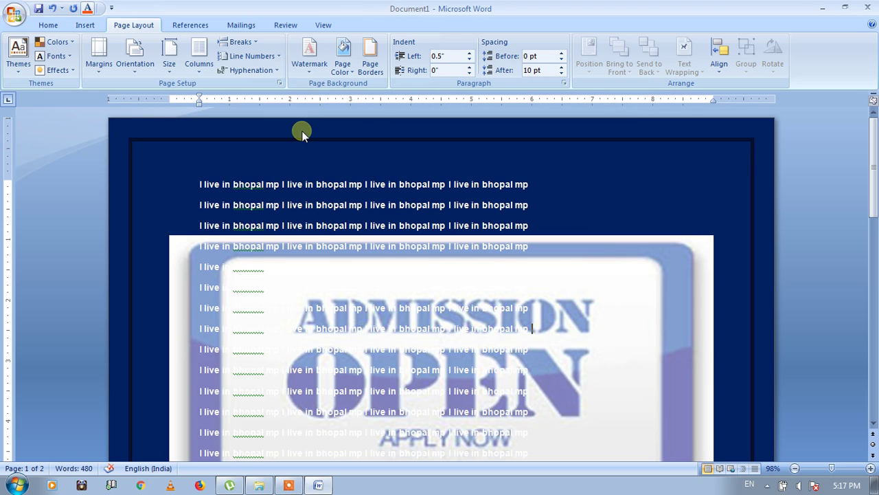
# Shade the current paragraph with a 15% pattern in standard yellow.
pyautogui.click(373, 76)
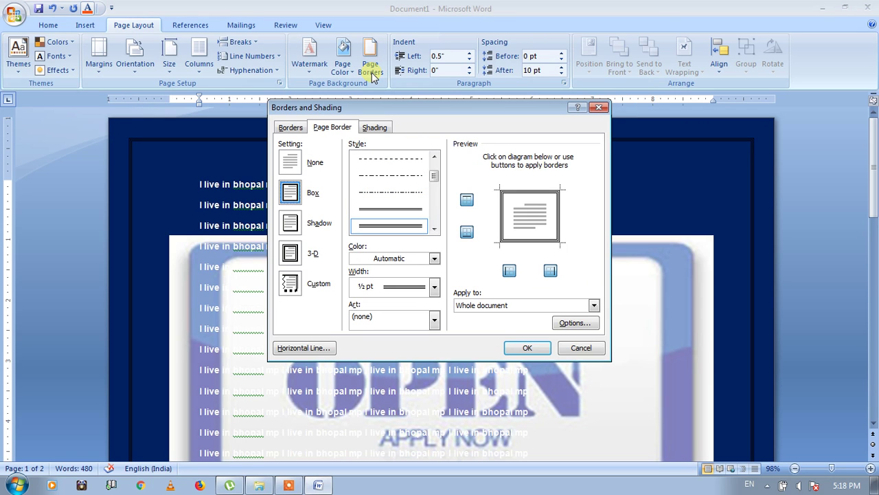
pyautogui.click(375, 127)
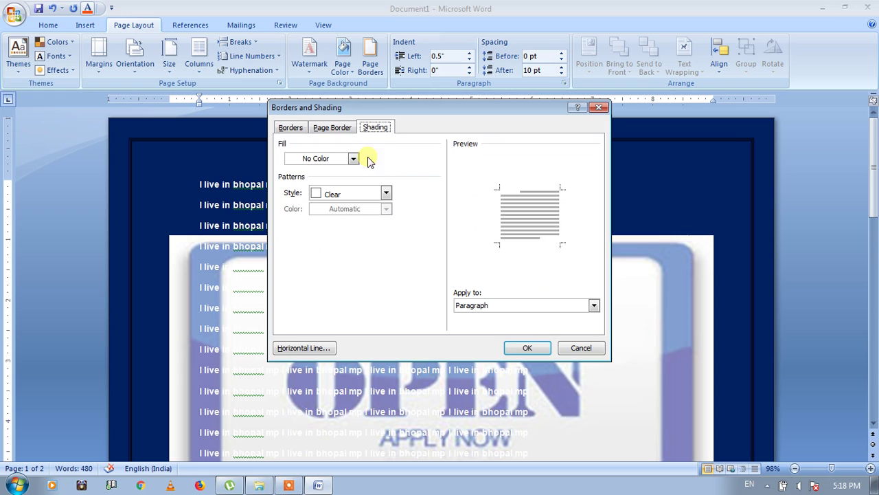
pyautogui.click(331, 193)
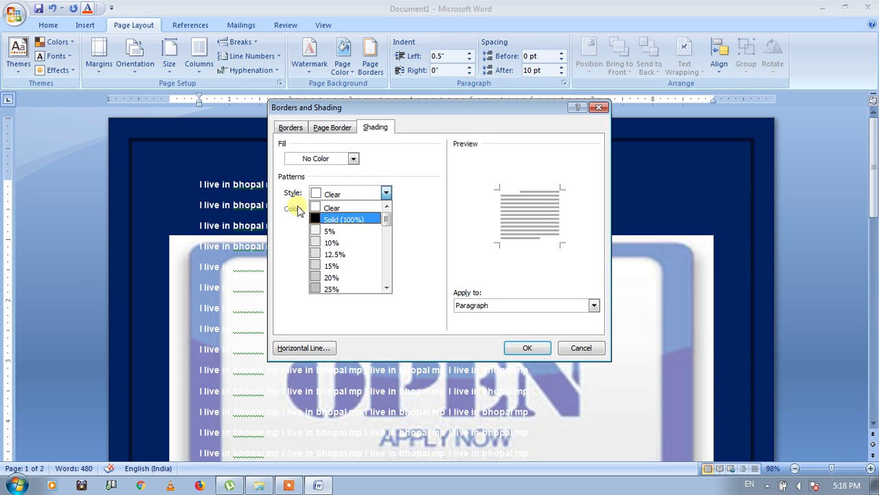
pyautogui.click(335, 265)
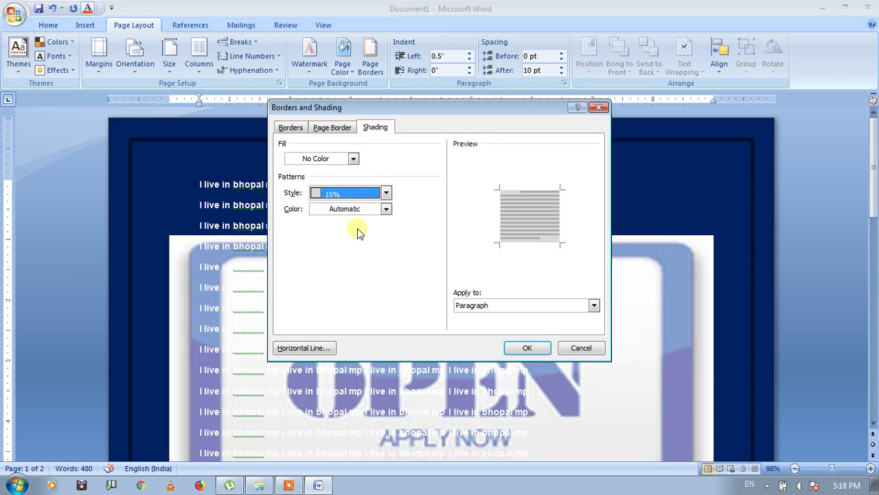
pyautogui.click(354, 209)
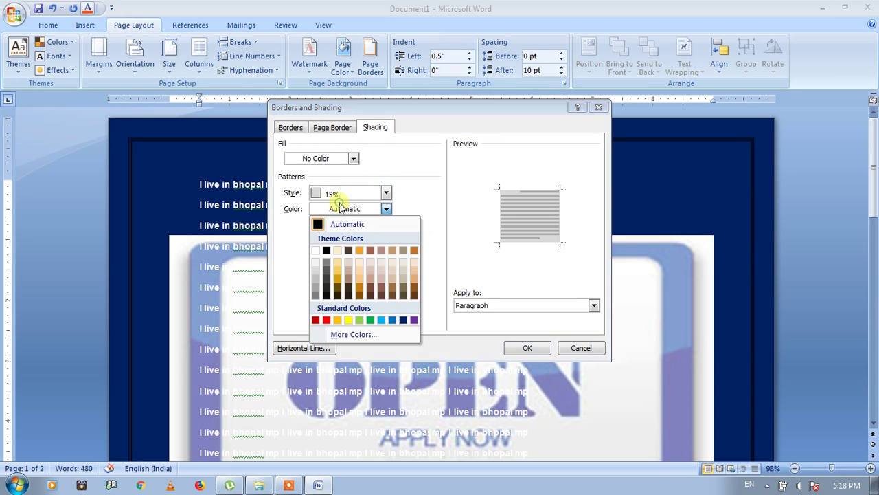
pyautogui.click(350, 318)
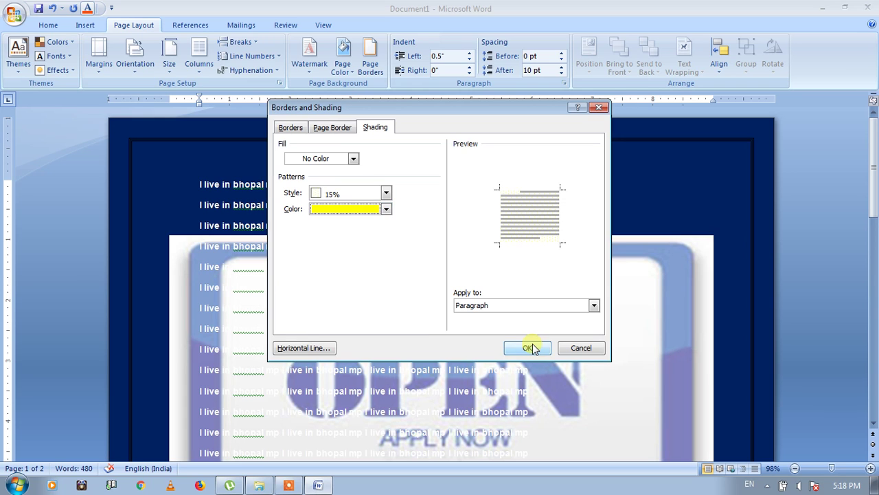
pyautogui.click(529, 348)
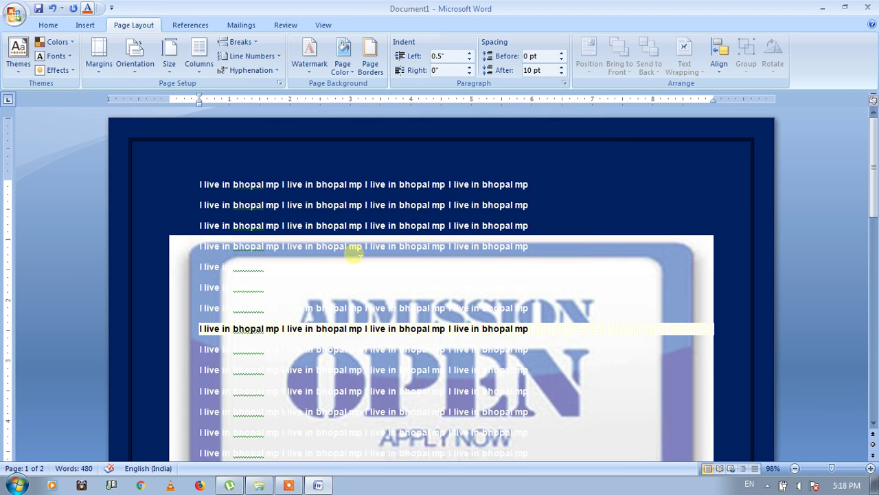
# Shade all the paragraphs in the document with a 5% pattern in standard dark blue.
pyautogui.hotkey('ctrl', 'a')
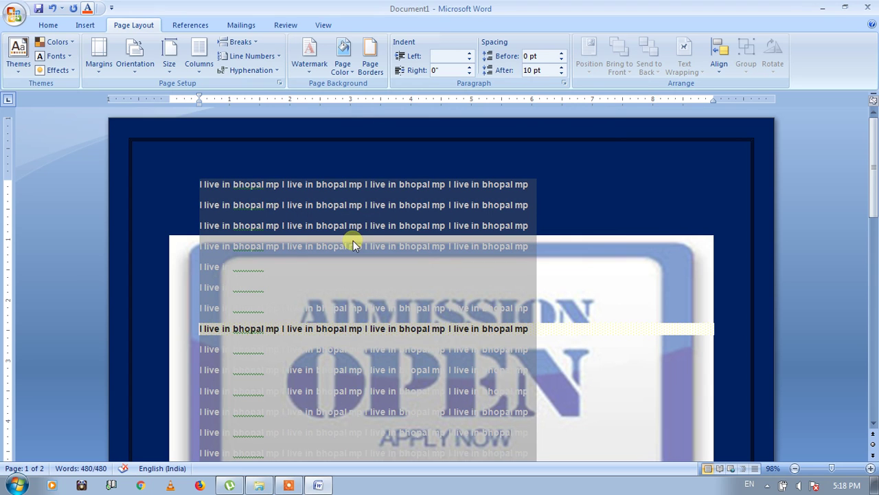
pyautogui.click(360, 74)
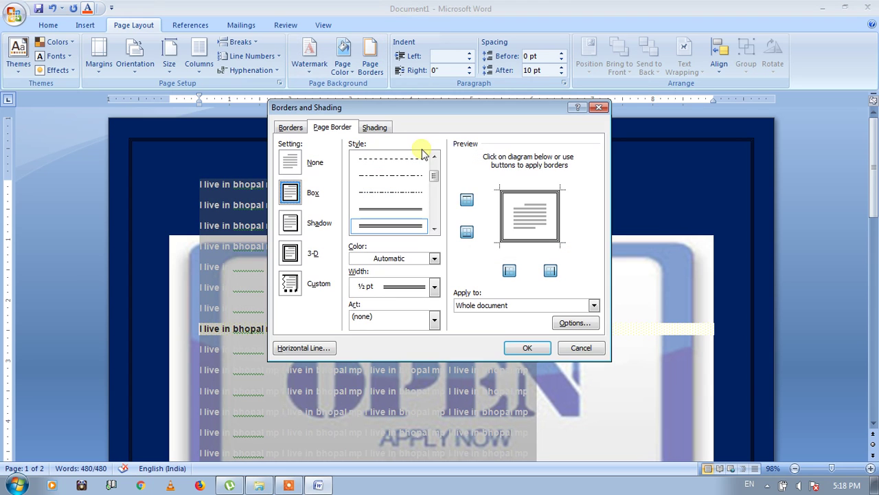
pyautogui.click(375, 128)
pyautogui.click(360, 193)
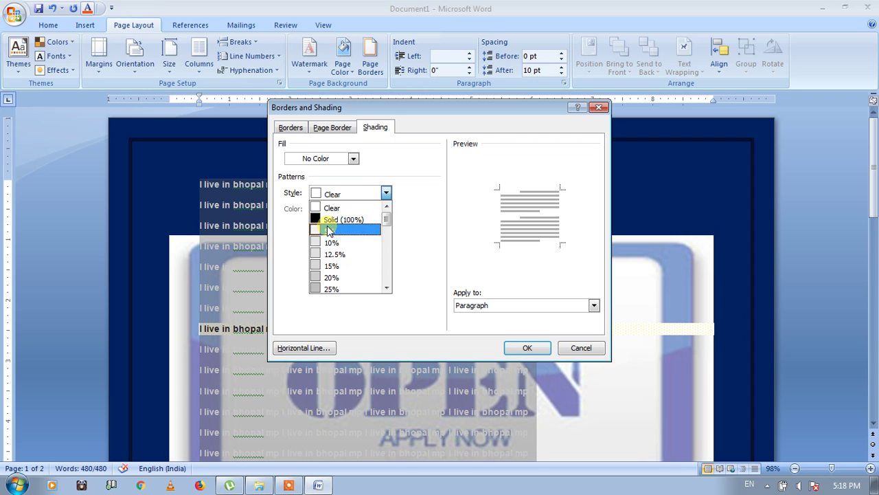
pyautogui.click(329, 231)
pyautogui.click(333, 209)
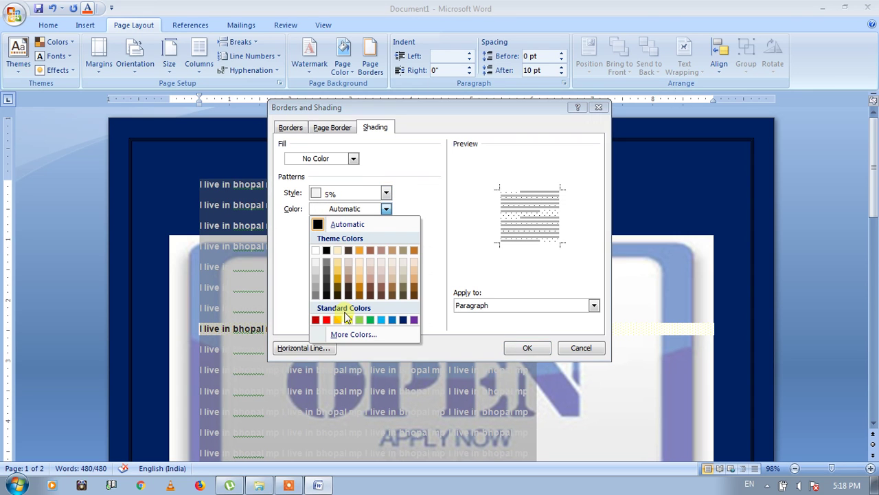
pyautogui.click(403, 320)
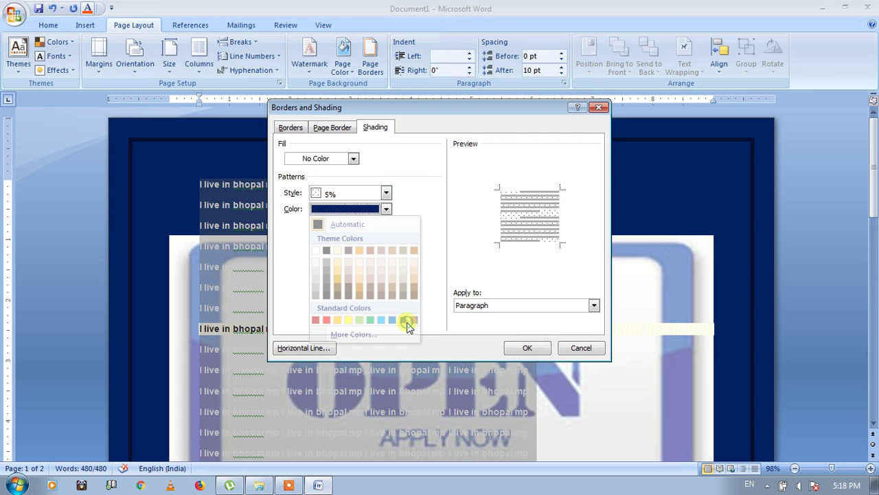
pyautogui.click(528, 348)
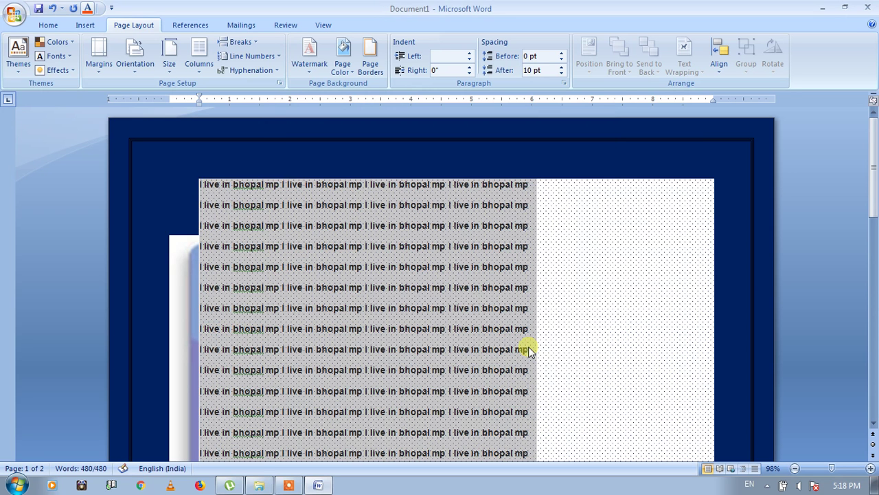
# Undo the dark blue pattern shading applied to all the text.
pyautogui.click(520, 246)
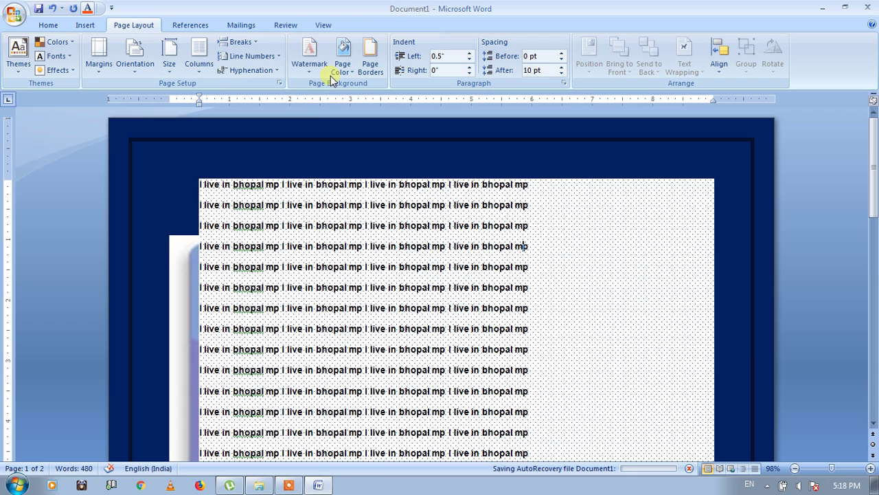
pyautogui.click(300, 131)
pyautogui.hotkey('ctrl', 'a')
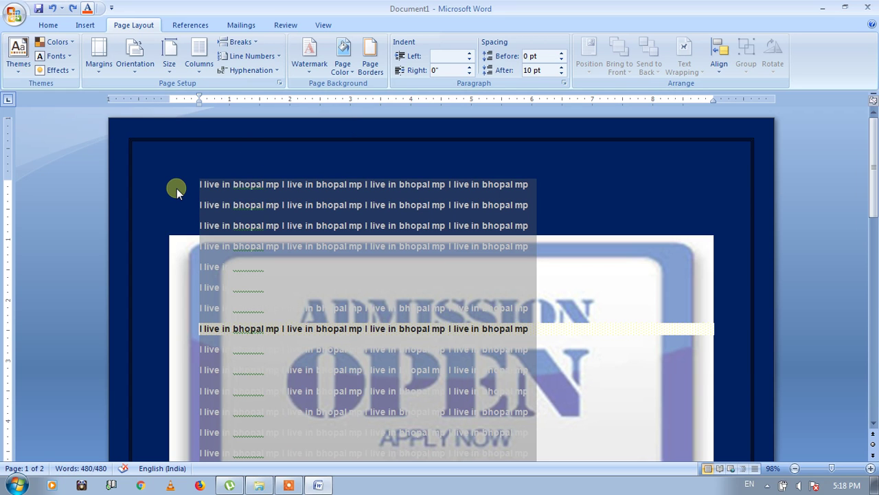
# Set the left indent of the first two lines of text to 1".
pyautogui.click(197, 189)
pyautogui.moveTo(211, 193); pyautogui.dragTo(541, 211)
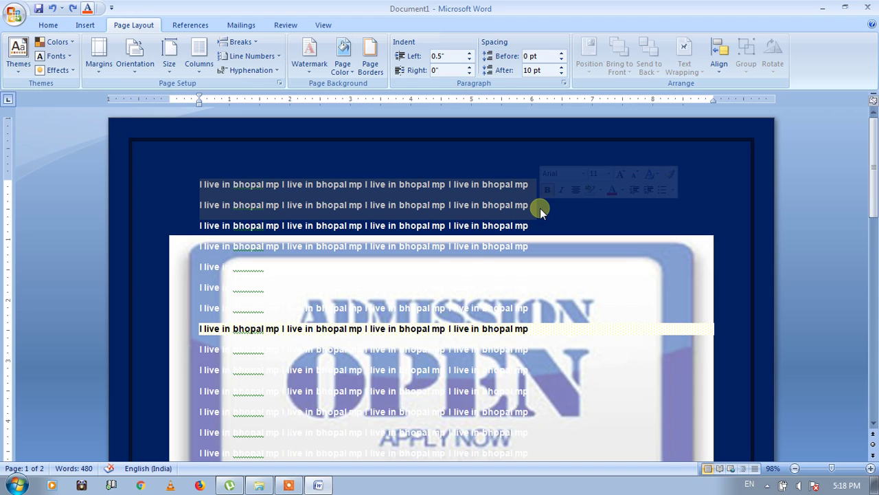
pyautogui.click(470, 61)
pyautogui.click(470, 60)
pyautogui.click(470, 61)
pyautogui.click(470, 61)
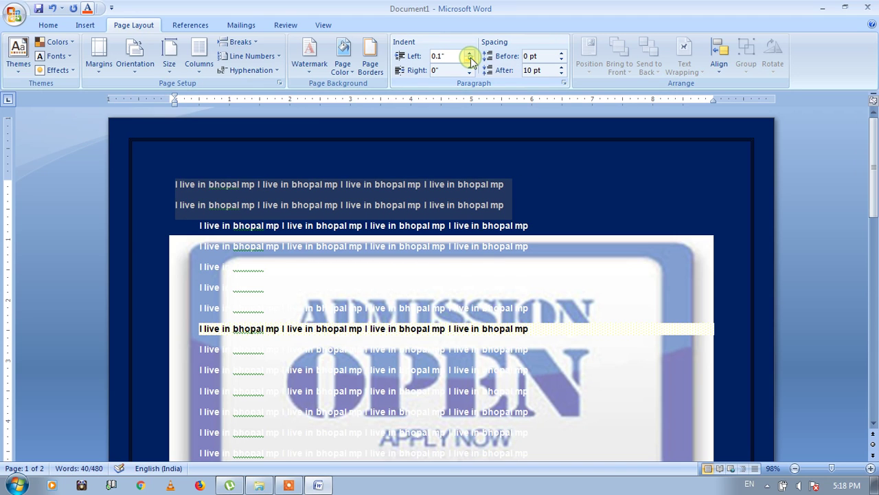
pyautogui.click(470, 53)
pyautogui.click(470, 53)
pyautogui.moveTo(470, 53); pyautogui.dragTo(470, 53)
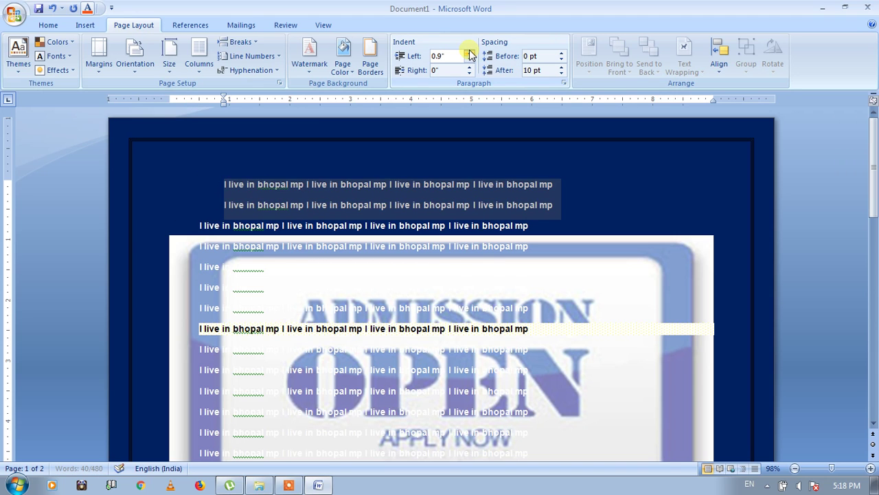
pyautogui.click(470, 53)
pyautogui.click(470, 60)
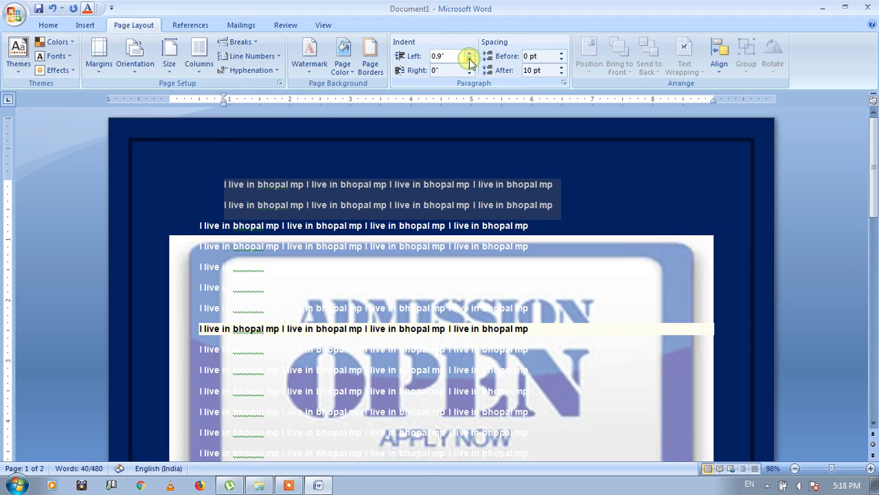
pyautogui.click(470, 53)
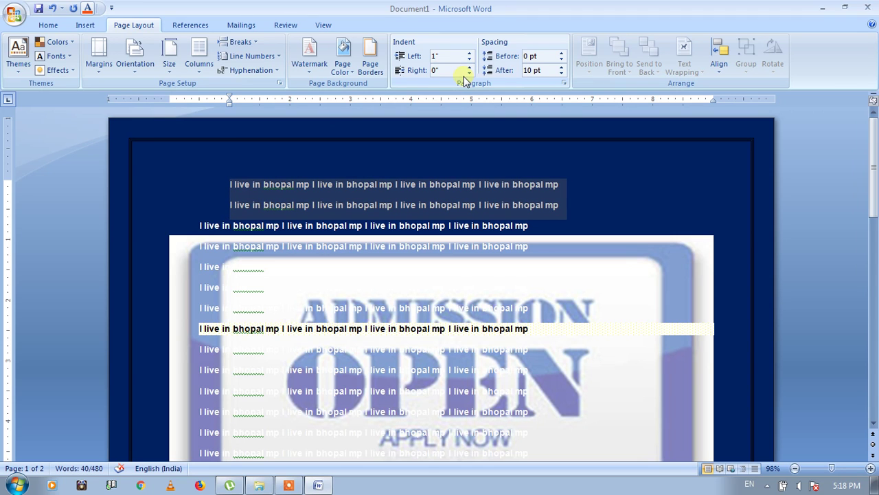
# Try lower right indent values on the two selected lines and return the indent to 0".
pyautogui.click(470, 74)
pyautogui.click(470, 74)
pyautogui.click(470, 74)
pyautogui.click(470, 67)
pyautogui.click(470, 67)
pyautogui.click(470, 67)
# Try different spacing after the two selected lines, ending at 30 pt.
pyautogui.click(561, 73)
pyautogui.click(561, 74)
pyautogui.click(561, 74)
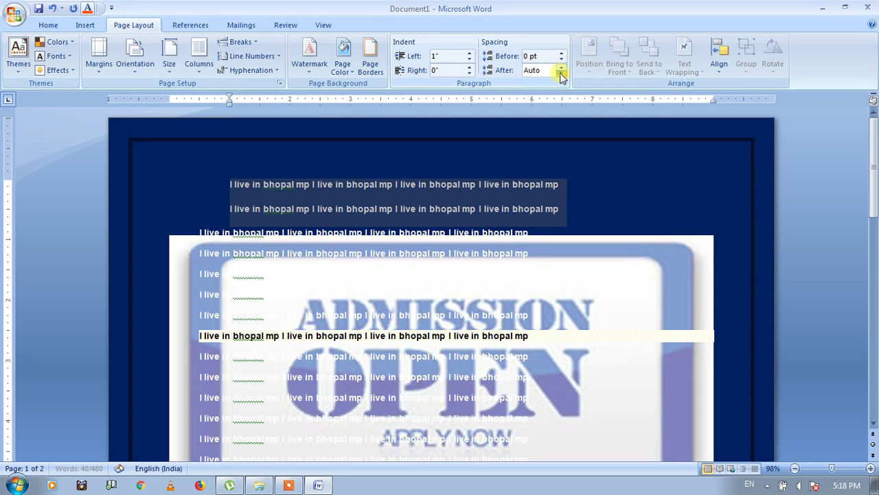
pyautogui.click(561, 68)
pyautogui.click(562, 67)
pyautogui.click(561, 67)
pyautogui.click(562, 67)
pyautogui.click(562, 68)
pyautogui.click(562, 67)
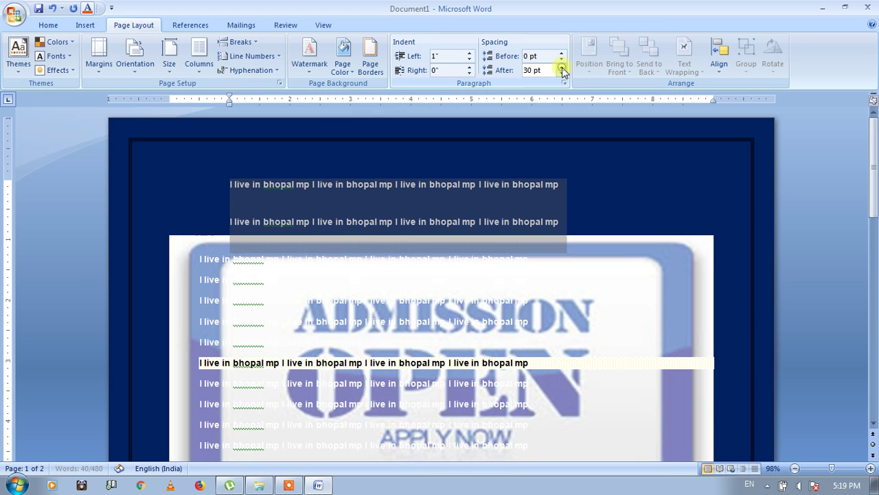
# Reduce the spacing after the two selected lines to 12 pt and deselect them.
pyautogui.click(562, 74)
pyautogui.click(562, 74)
pyautogui.click(562, 73)
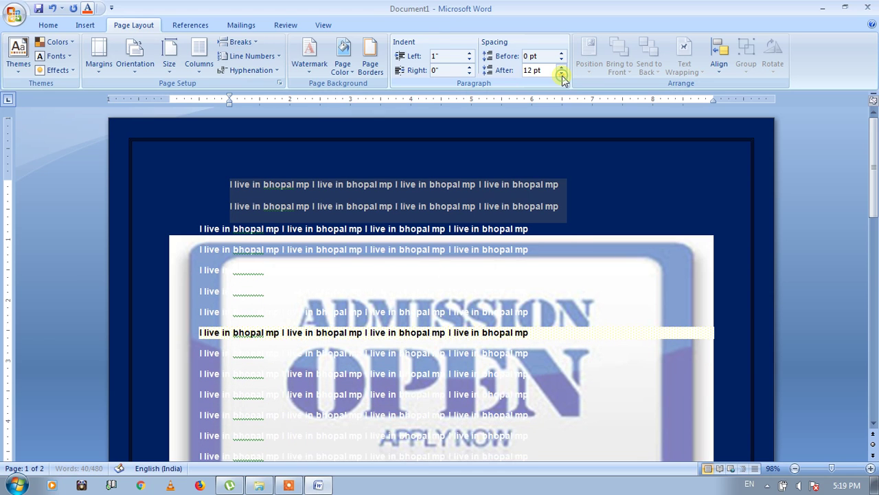
pyautogui.click(675, 201)
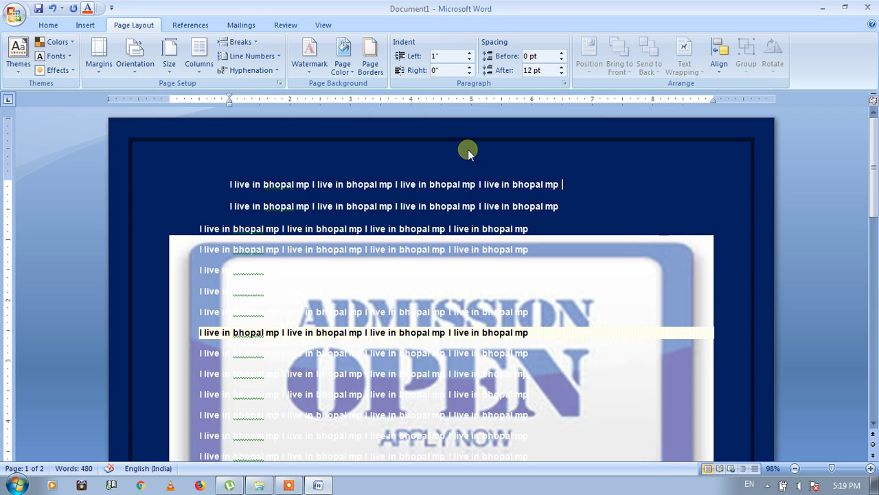
# Insert seven blank paragraphs before the first line of text to make room at the top of the page.
pyautogui.click(230, 185)
pyautogui.press('Return')
pyautogui.press('Return')
pyautogui.press('Return')
pyautogui.press('Return')
pyautogui.press('Return')
pyautogui.press('Return')
pyautogui.press('Return')
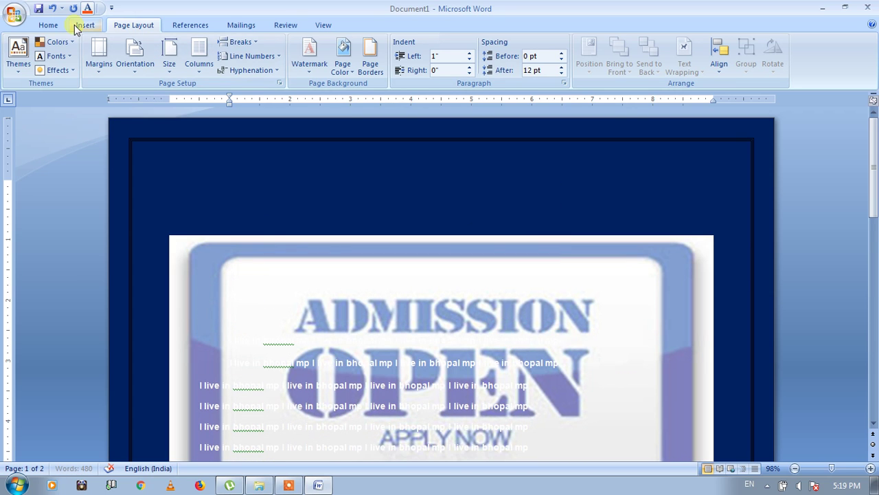
# Draw a rectangle about 4.28" wide and 1.9" high near the page top and apply the black shape style.
pyautogui.click(77, 25)
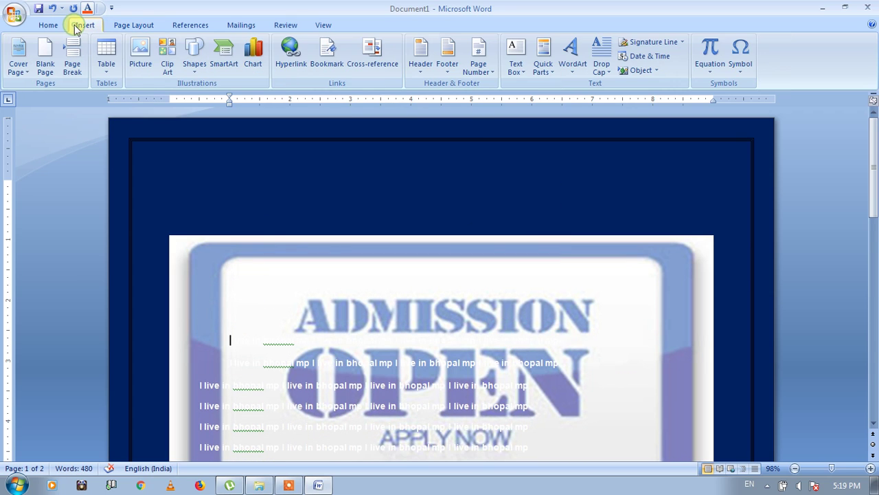
pyautogui.click(192, 58)
pyautogui.click(230, 99)
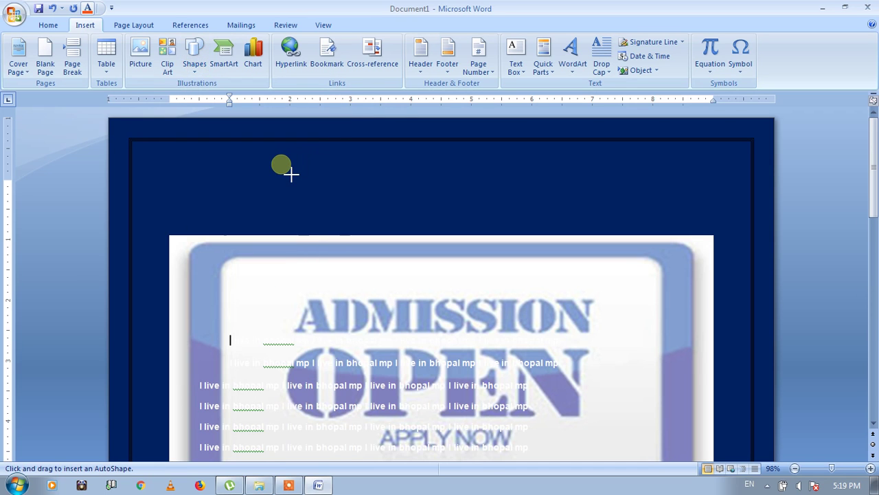
pyautogui.moveTo(280, 165); pyautogui.dragTo(538, 280)
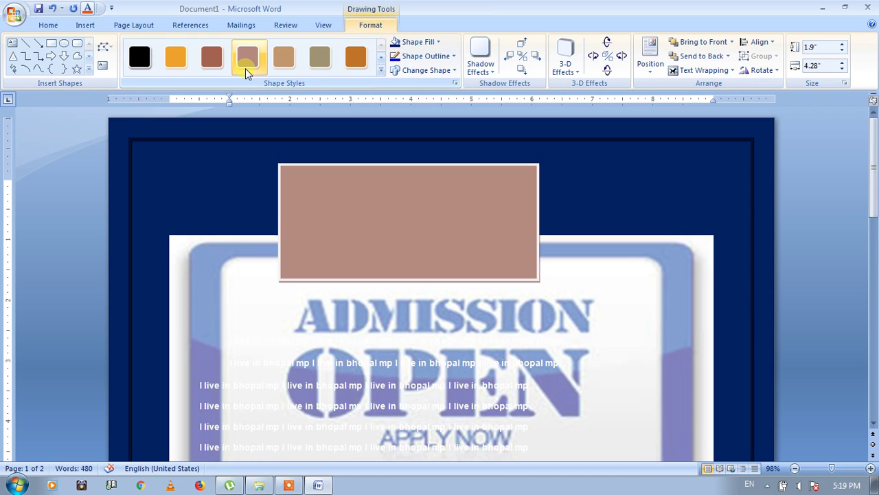
pyautogui.click(139, 59)
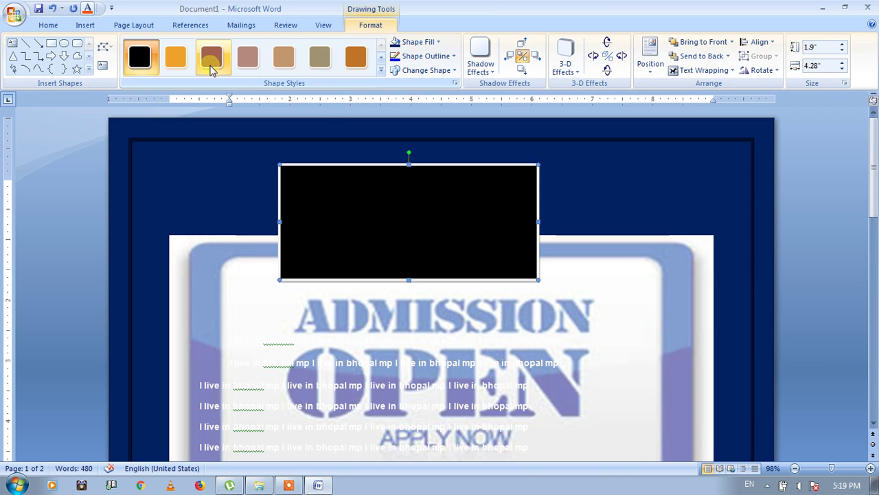
# Draw an oval about 1.99" wide and 1.44" high over the rectangle's upper right corner, and cut it out again.
pyautogui.click(64, 44)
pyautogui.moveTo(575, 137); pyautogui.dragTo(445, 214)
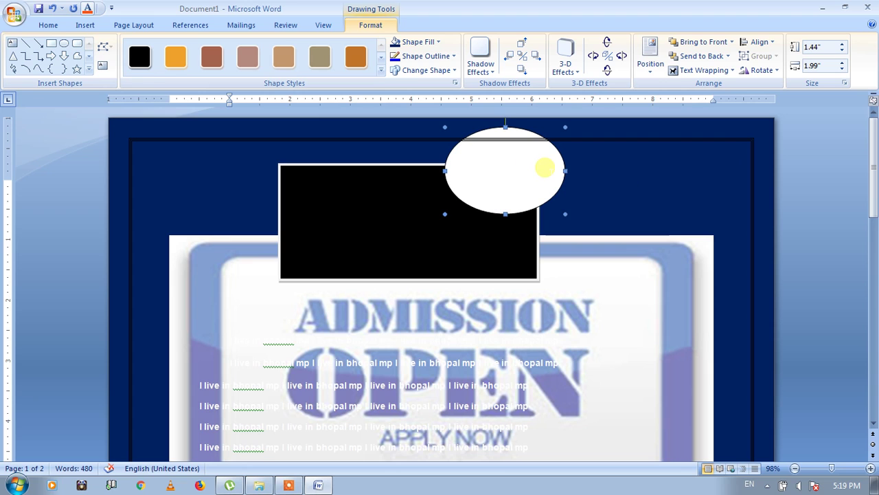
pyautogui.rightClick(505, 170)
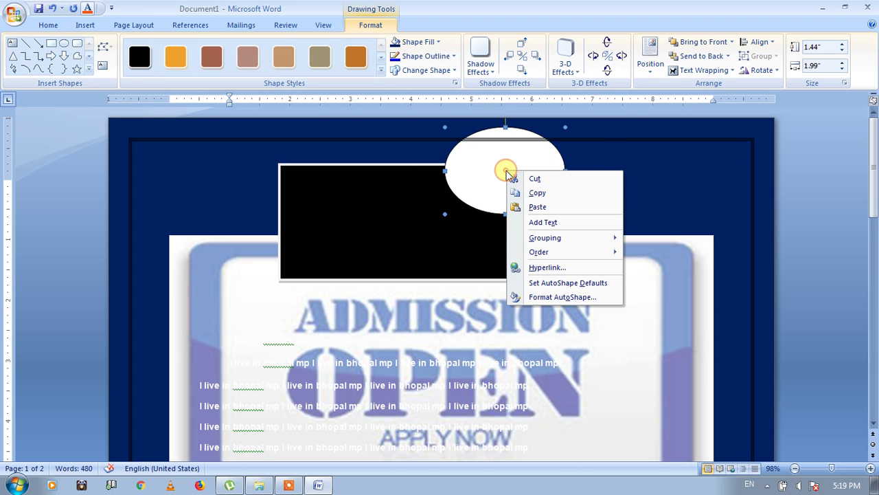
pyautogui.click(537, 178)
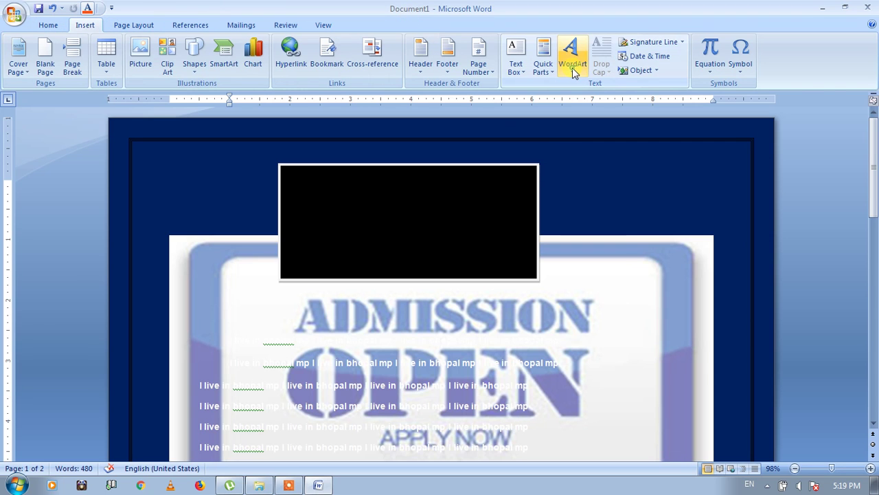
# Insert a WordArt of a first name in the blue-and-red metallic 3-D style, using Arial Black at size 36.
pyautogui.click(572, 65)
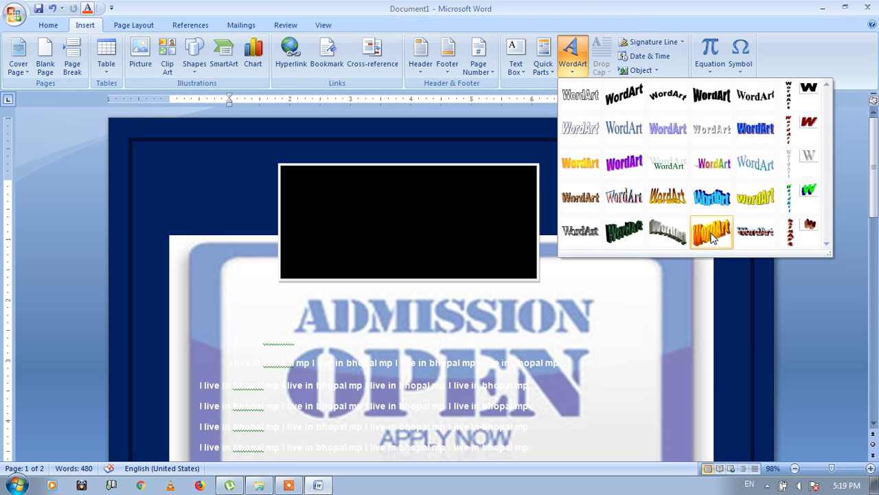
pyautogui.click(735, 228)
pyautogui.write('raju')
pyautogui.press('Return')
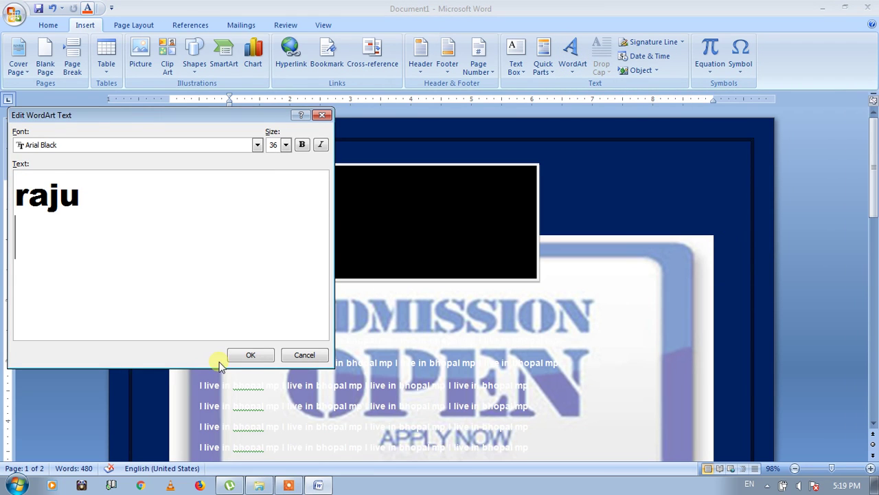
pyautogui.click(249, 356)
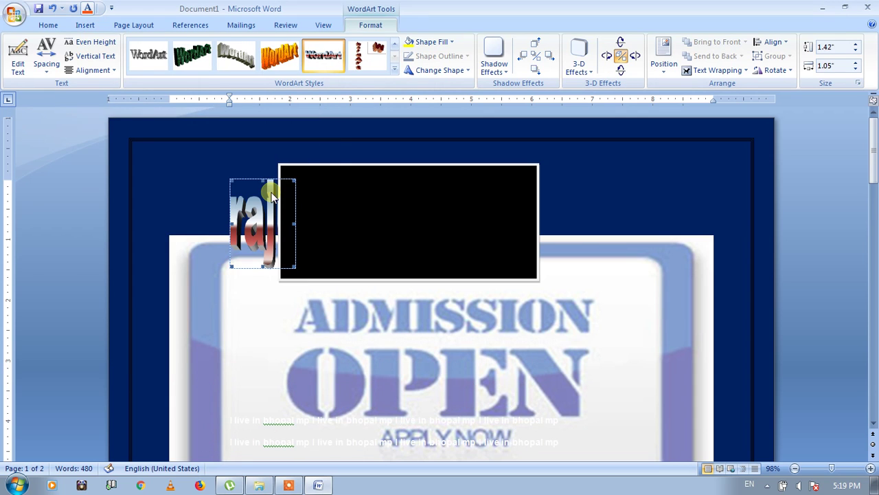
# Set the WordArt's text wrapping to Square and stretch it across the black rectangle to about 6.22" wide.
pyautogui.moveTo(255, 215); pyautogui.dragTo(481, 131)
pyautogui.click(271, 227)
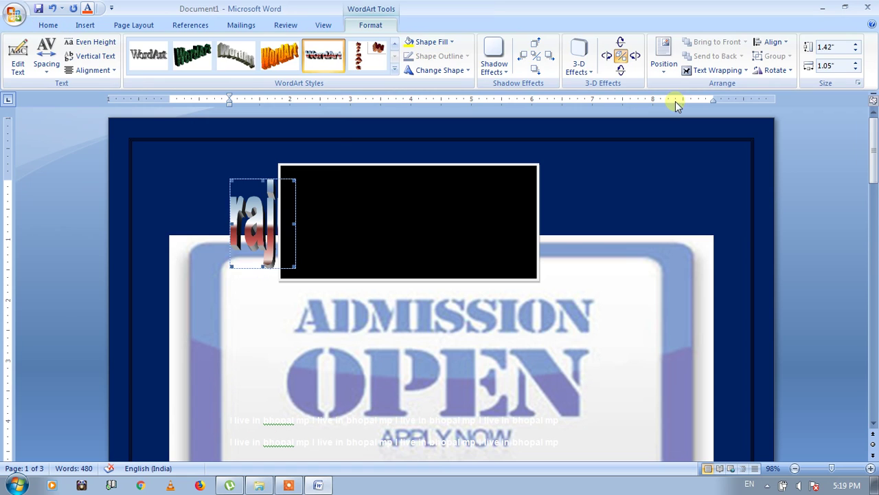
pyautogui.click(714, 70)
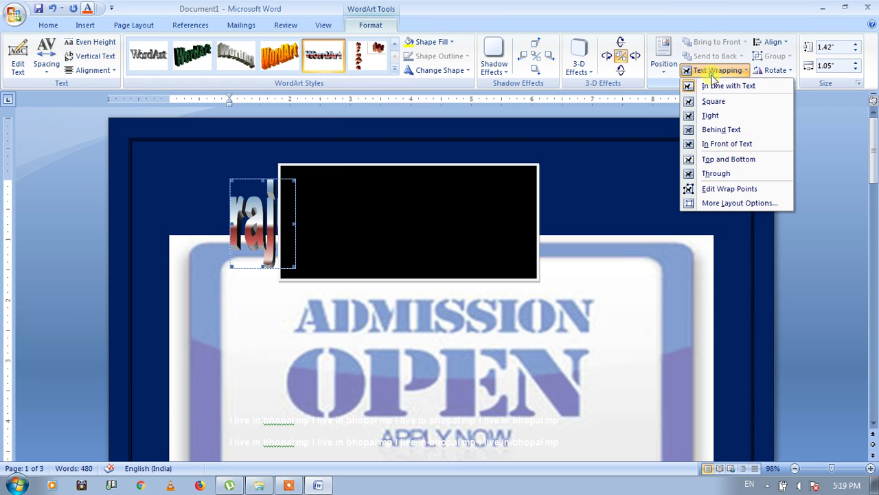
pyautogui.click(712, 102)
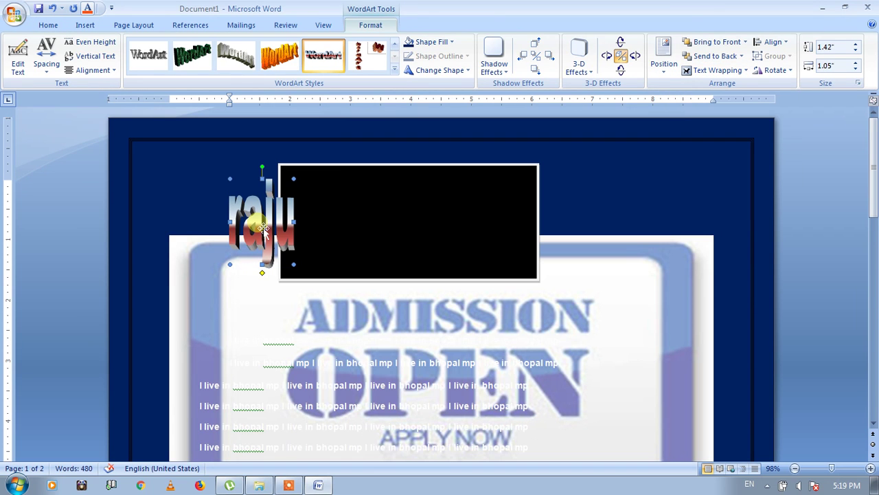
pyautogui.moveTo(294, 217); pyautogui.dragTo(596, 207)
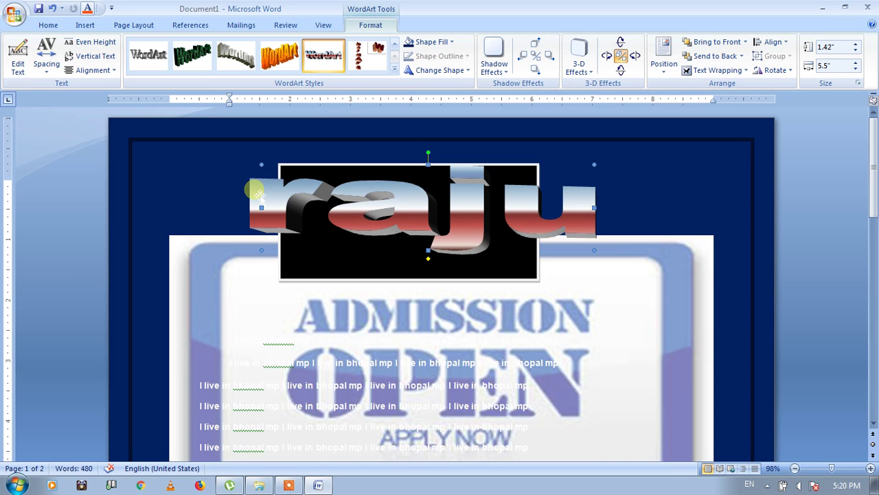
pyautogui.moveTo(261, 207); pyautogui.dragTo(218, 210)
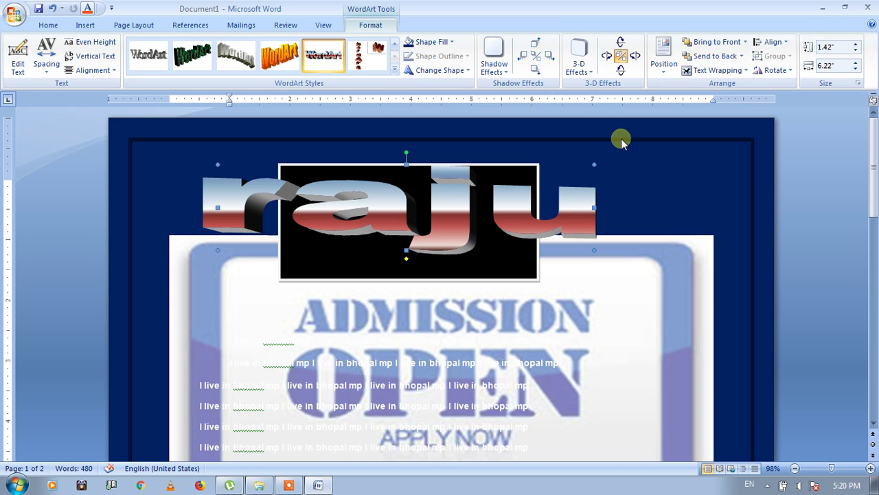
# Send the WordArt behind the black rectangle and bring it back to the front.
pyautogui.click(715, 57)
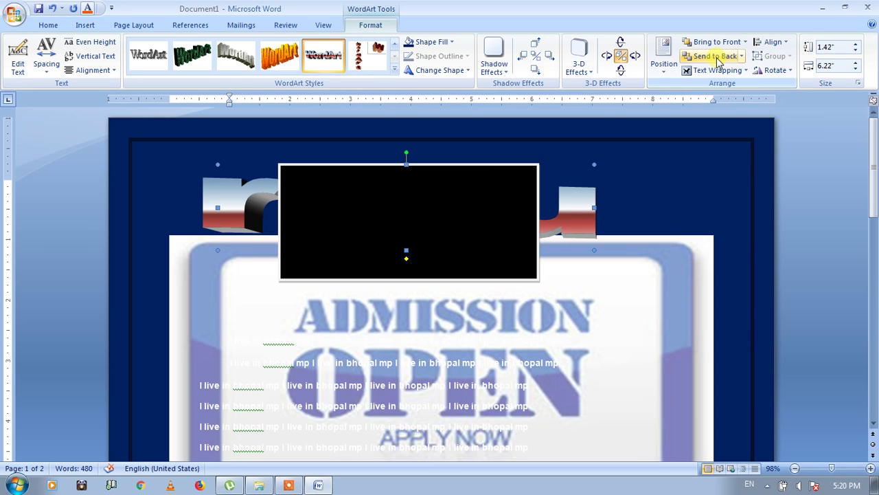
pyautogui.click(717, 43)
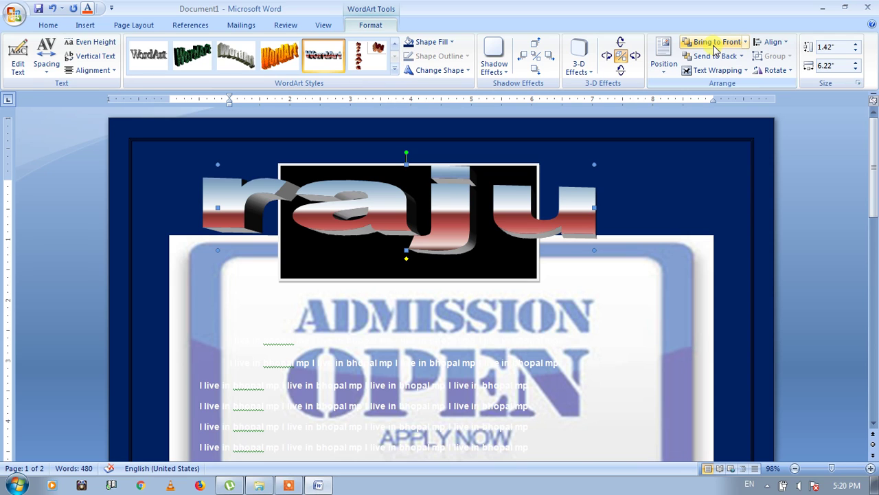
# Align the WordArt to the left margin and then center it between the margins.
pyautogui.click(783, 45)
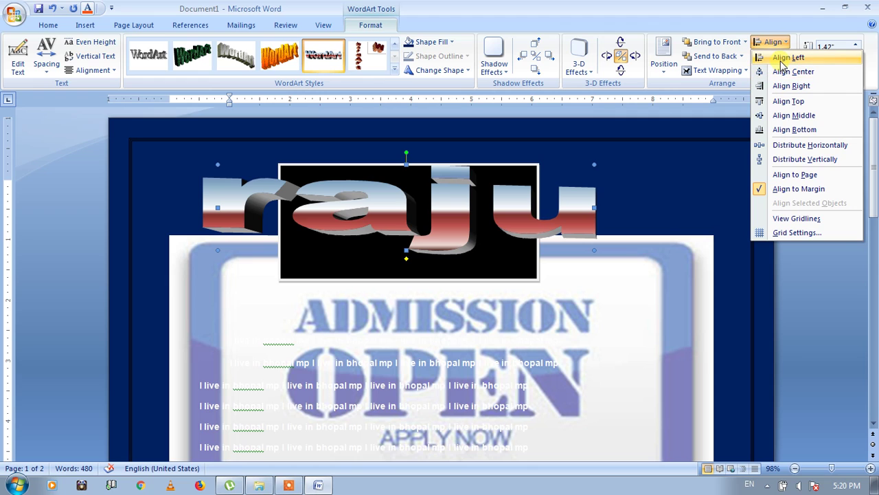
pyautogui.click(782, 60)
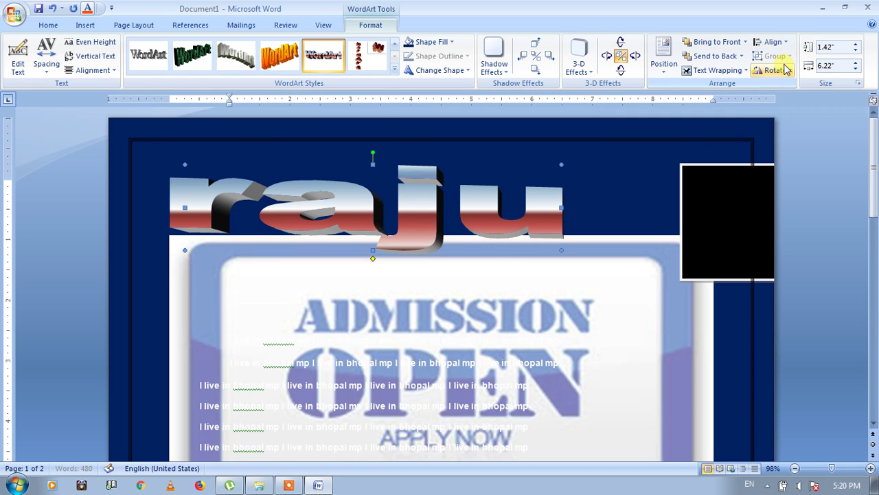
pyautogui.click(776, 42)
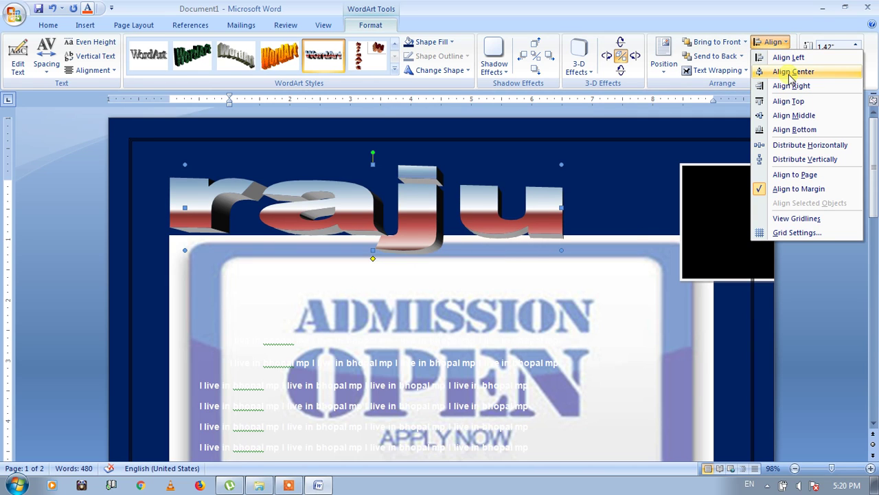
pyautogui.click(791, 72)
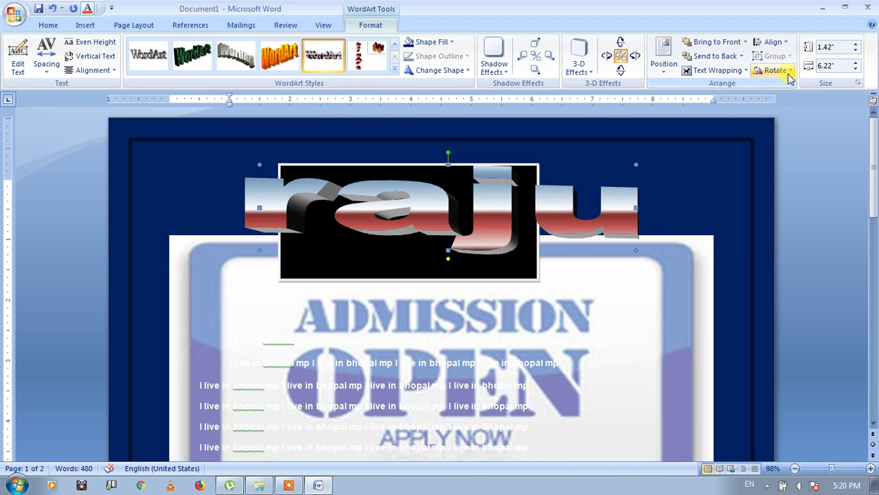
pyautogui.click(789, 75)
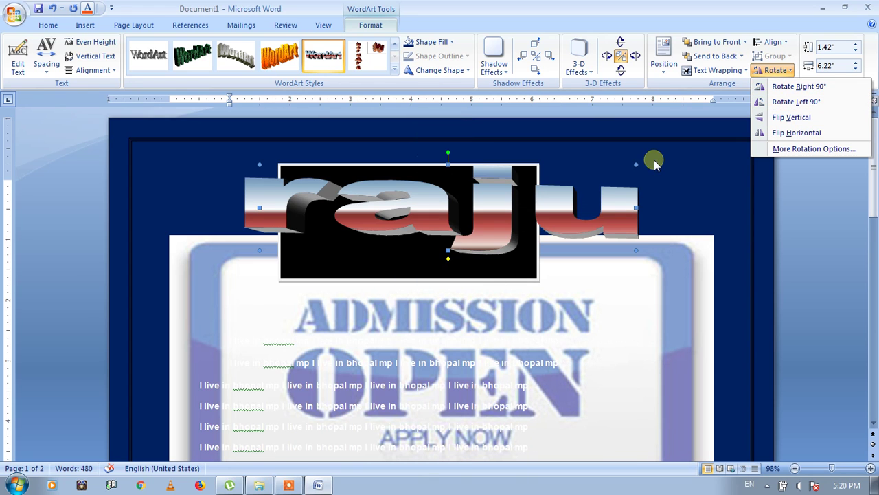
pyautogui.click(653, 163)
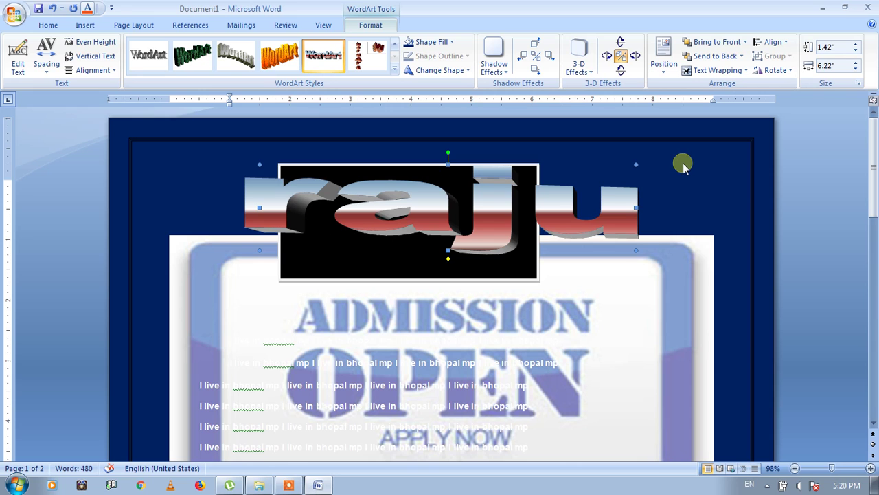
pyautogui.click(85, 26)
pyautogui.click(134, 25)
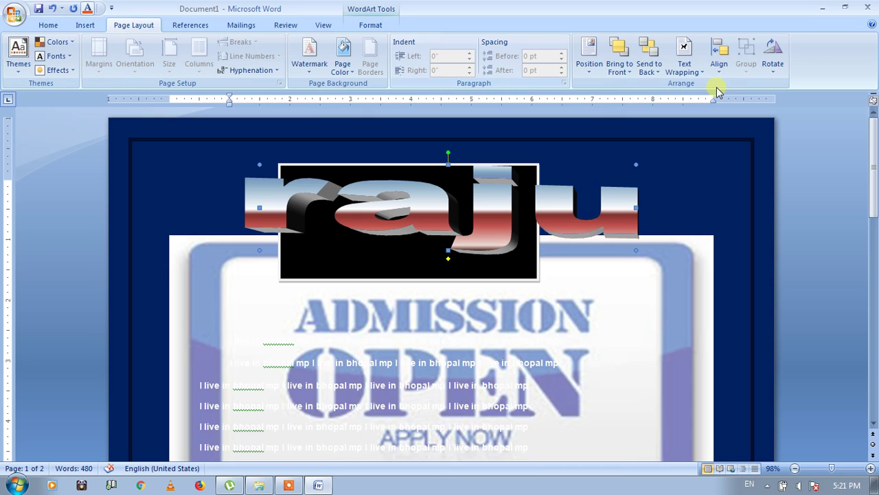
pyautogui.click(626, 72)
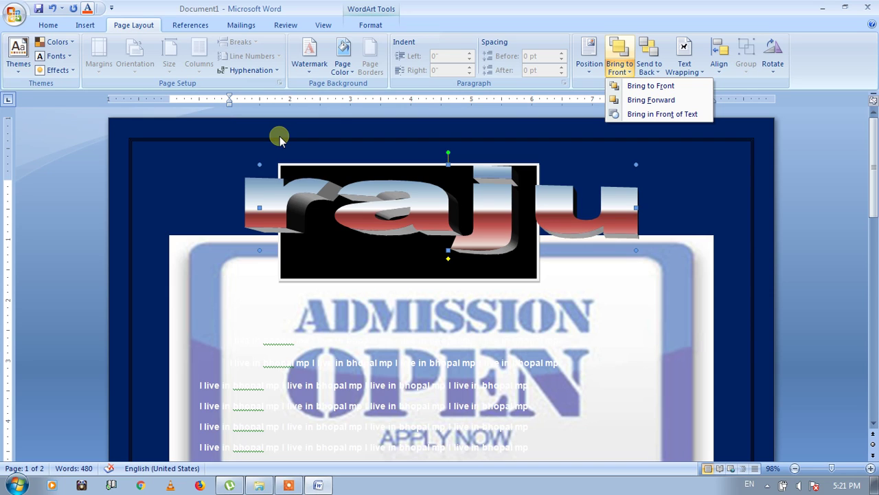
pyautogui.click(798, 212)
pyautogui.click(442, 186)
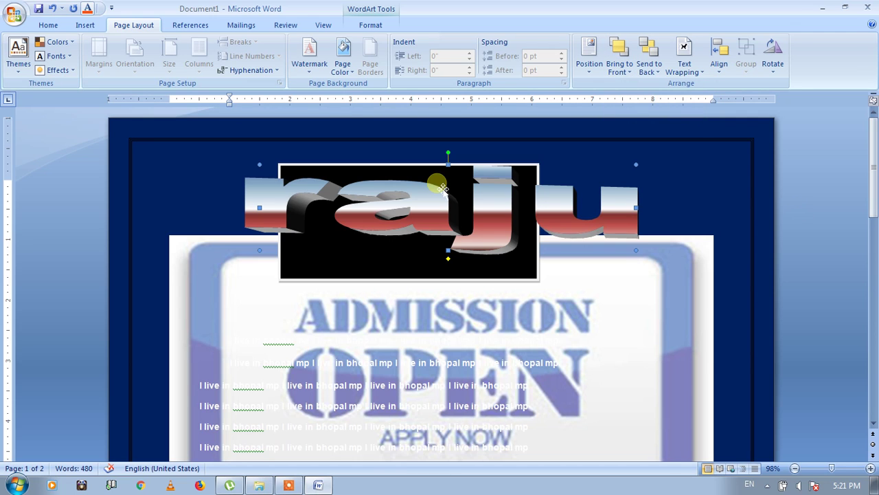
pyautogui.click(442, 185)
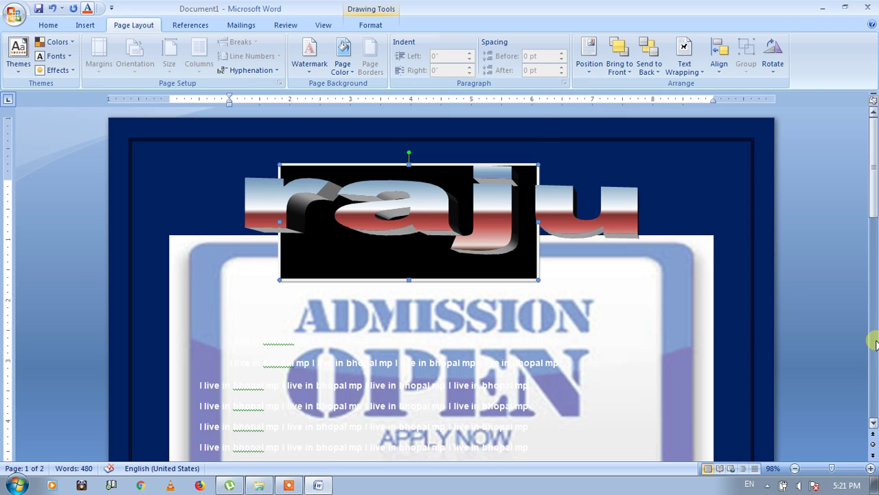
# Start a new blank page after the last lines of text in the document.
pyautogui.scroll(-4, 876, 344)
pyautogui.click(533, 395)
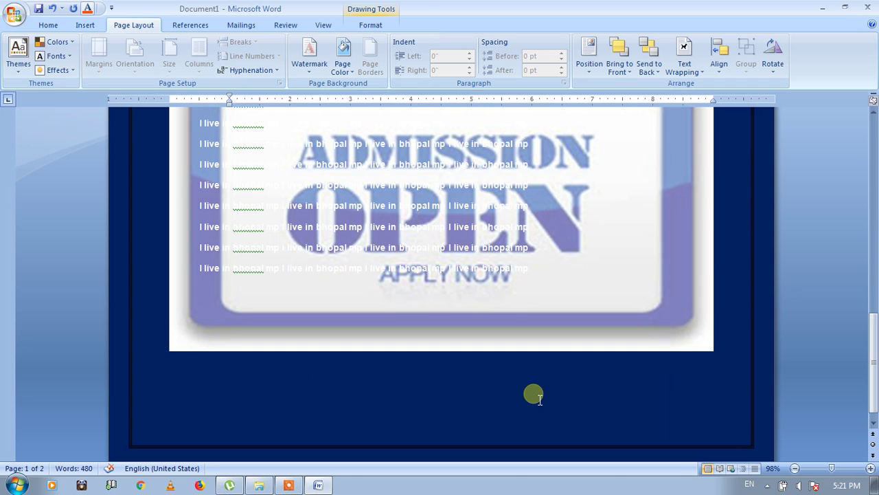
pyautogui.write('I')
pyautogui.press('BackSpace')
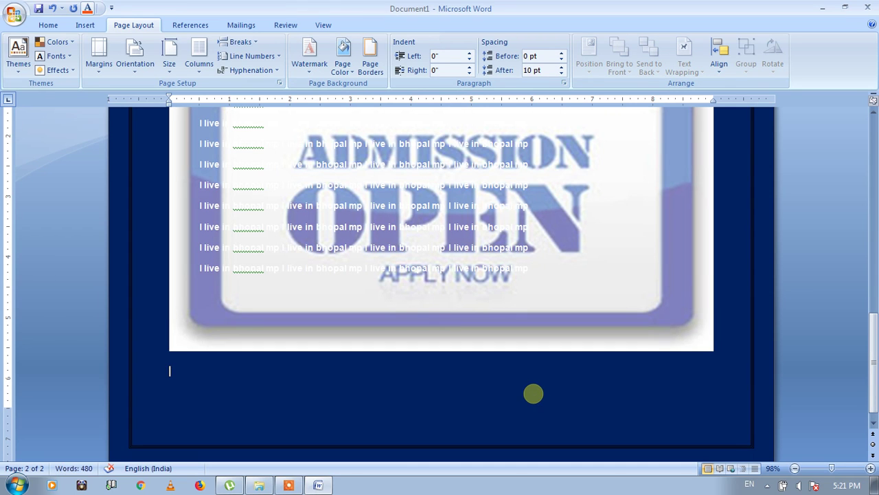
pyautogui.press('Return')
pyautogui.hotkey('ctrl', 'v')
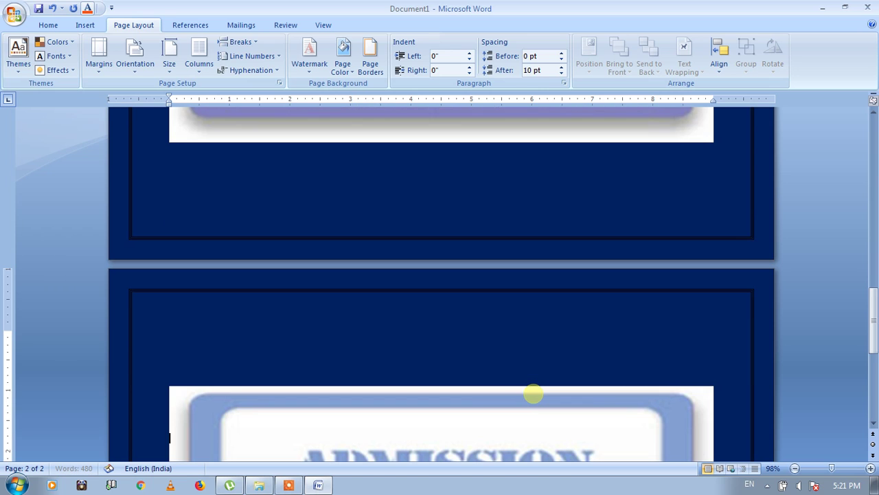
pyautogui.scroll(-2, 533, 393)
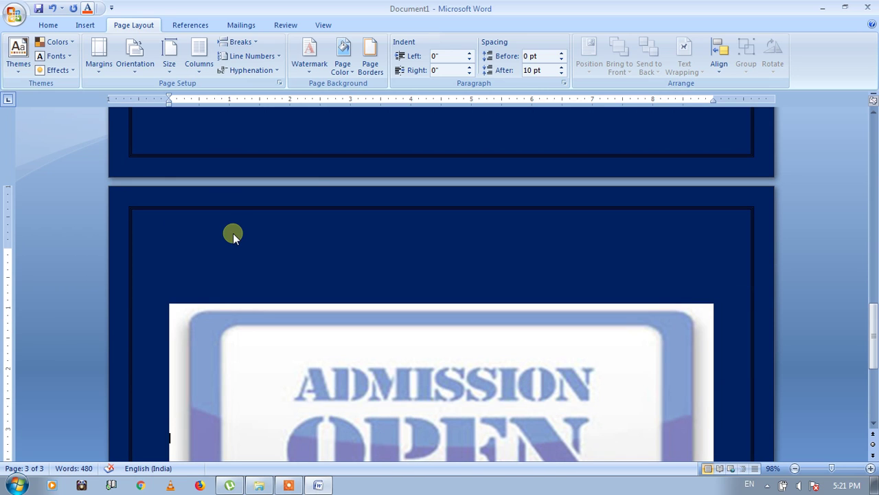
# Write "Q1. What is the default page margins in ms word" as the first line of the new page.
pyautogui.click(223, 260)
pyautogui.write('q')
pyautogui.press('BackSpace')
pyautogui.write('Q1.')
pyautogui.write('what i')
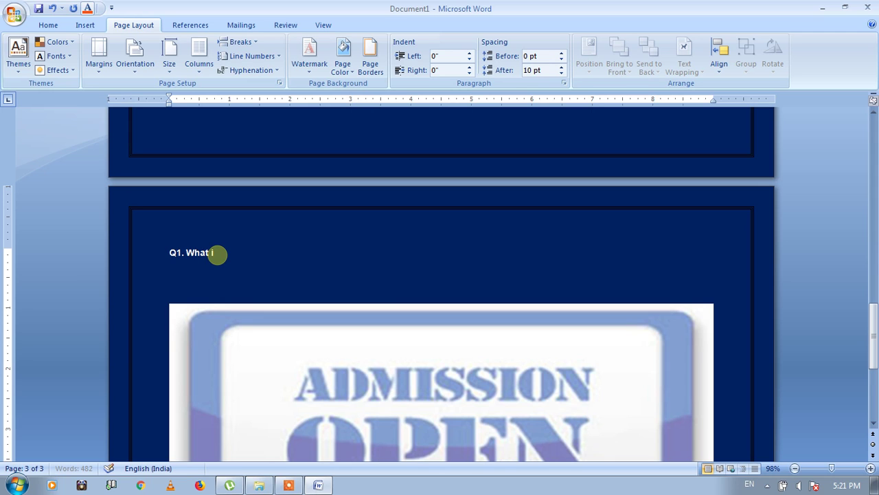
pyautogui.write('s the default page margins i')
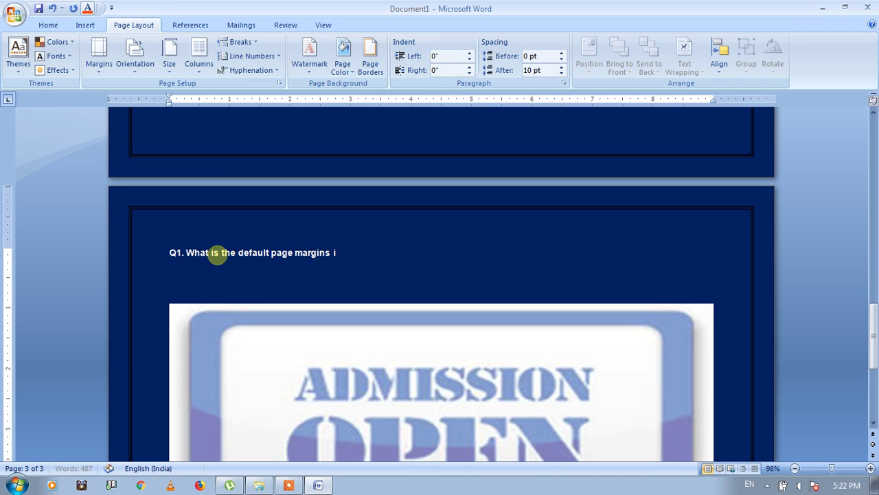
pyautogui.write('n ms word')
pyautogui.press('Return')
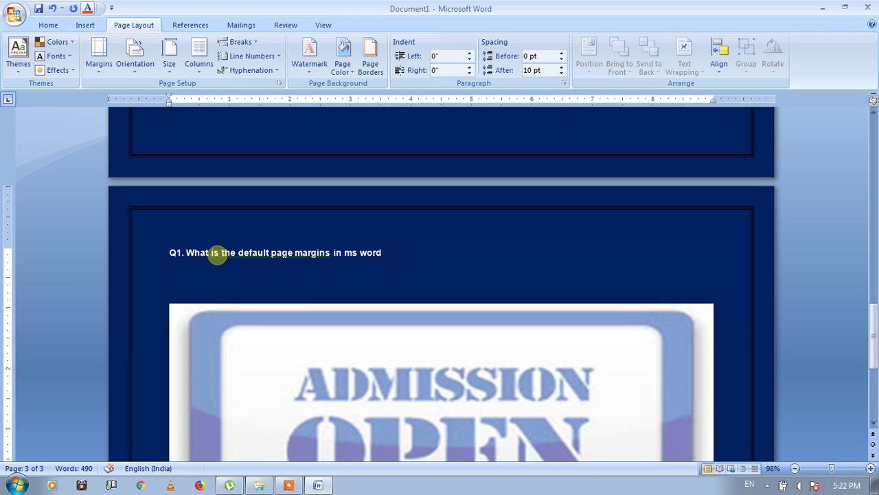
# Add a second question line reading "Q2. How many types of page orientation in ms word with example".
pyautogui.write('Q2. w')
pyautogui.write('hat is')
pyautogui.press('BackSpace')
pyautogui.press('BackSpace')
pyautogui.press('BackSpace')
pyautogui.press('BackSpace')
pyautogui.press('BackSpace')
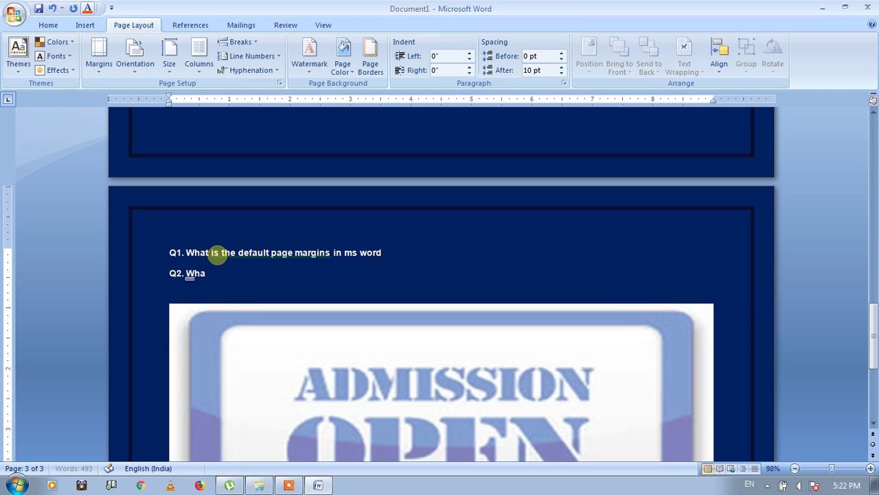
pyautogui.press('BackSpace')
pyautogui.press('BackSpace')
pyautogui.press('BackSpace')
pyautogui.write('How may')
pyautogui.press('BackSpace')
pyautogui.write('ny types of pag')
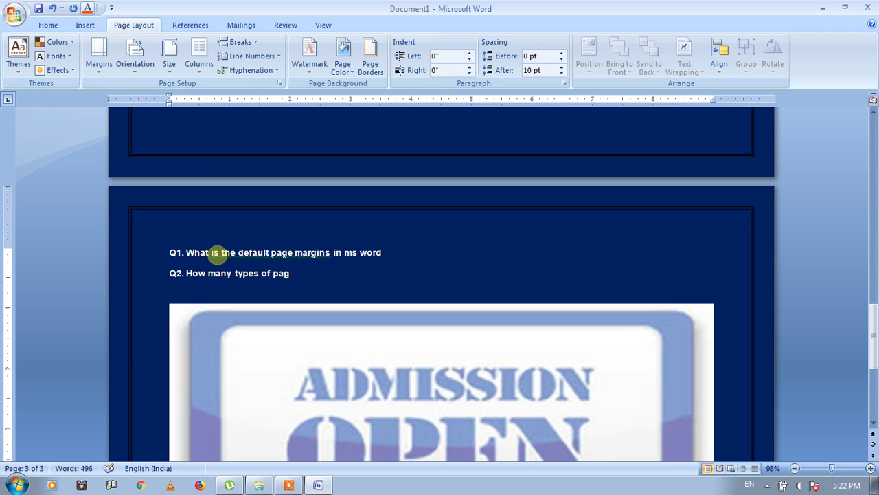
pyautogui.write('e oe')
pyautogui.press('BackSpace')
pyautogui.write('rientation in ms')
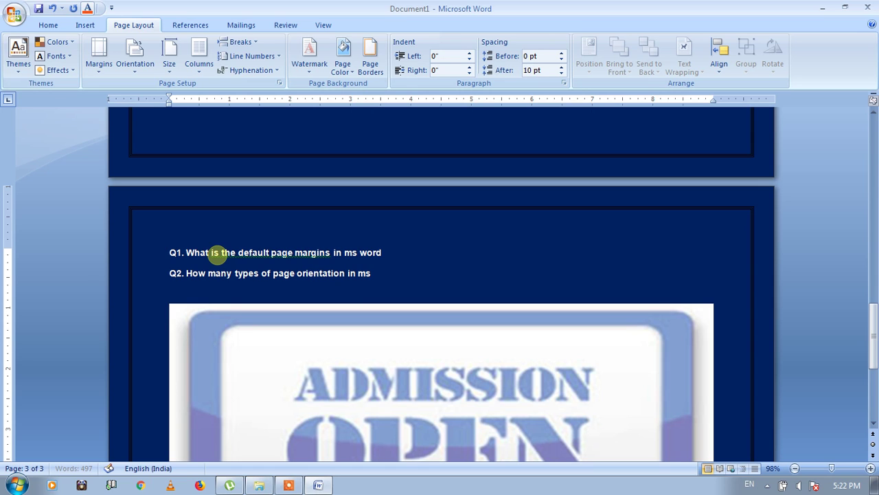
pyautogui.write(' word with ')
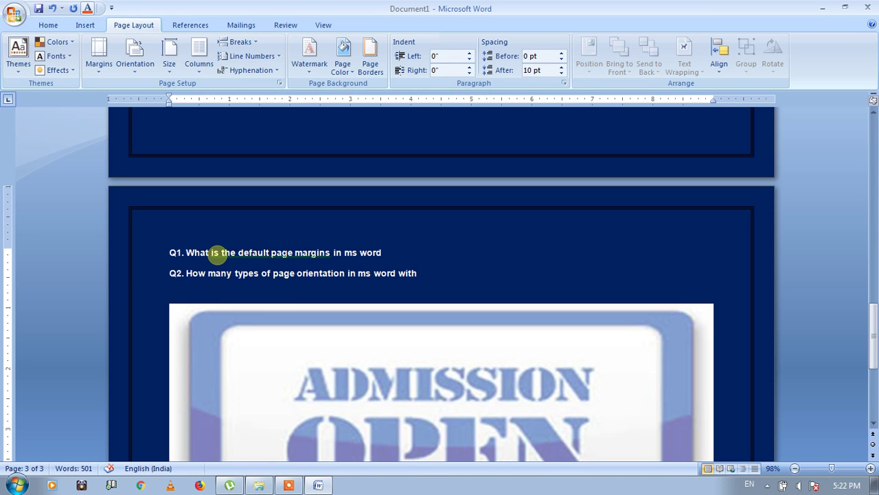
pyautogui.write('example')
pyautogui.press('Return')
# Add a third question line reading "Q3. How many columns presents in ms word".
pyautogui.write('Q3. How')
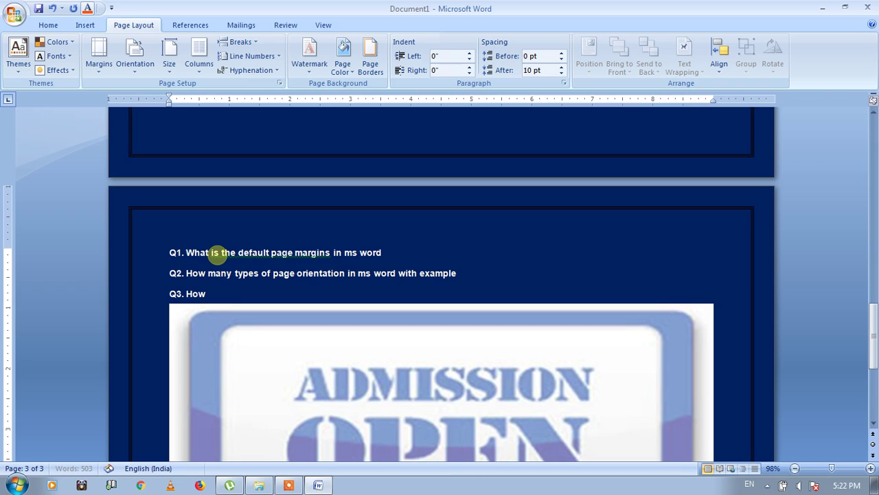
pyautogui.write(' many columns pre')
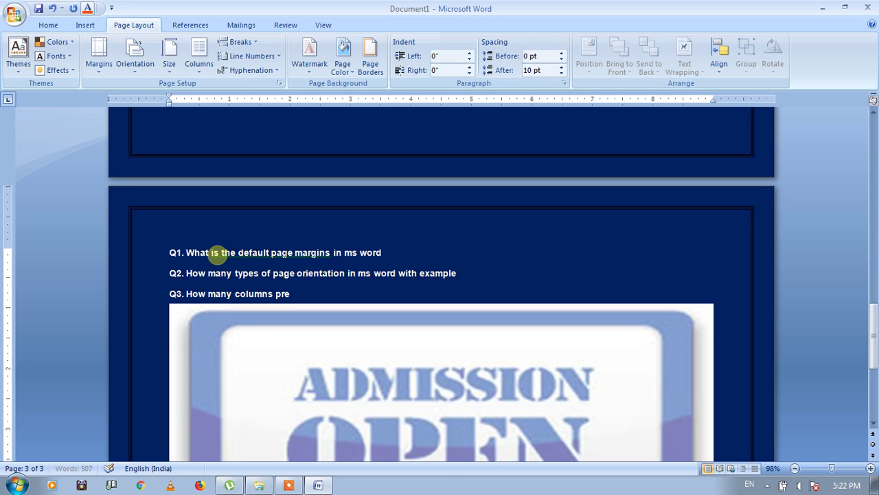
pyautogui.write('sents in ms word')
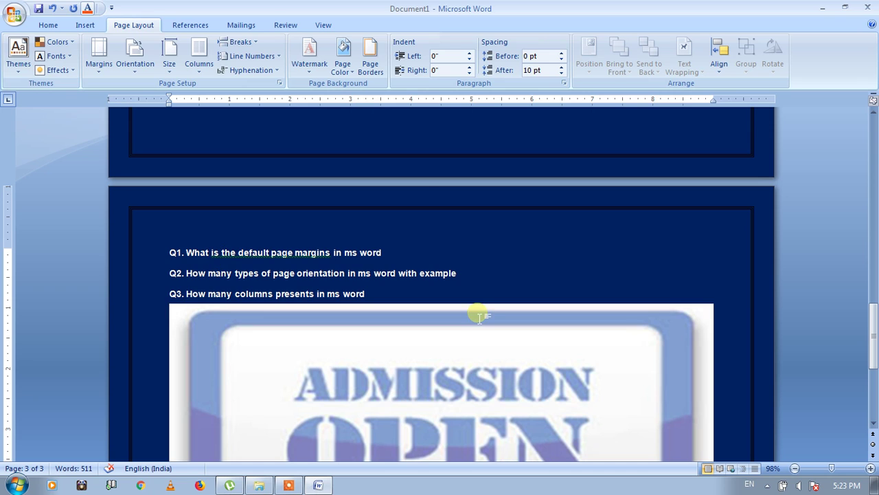
# Remove the picture watermark from the document's pages.
pyautogui.click(311, 68)
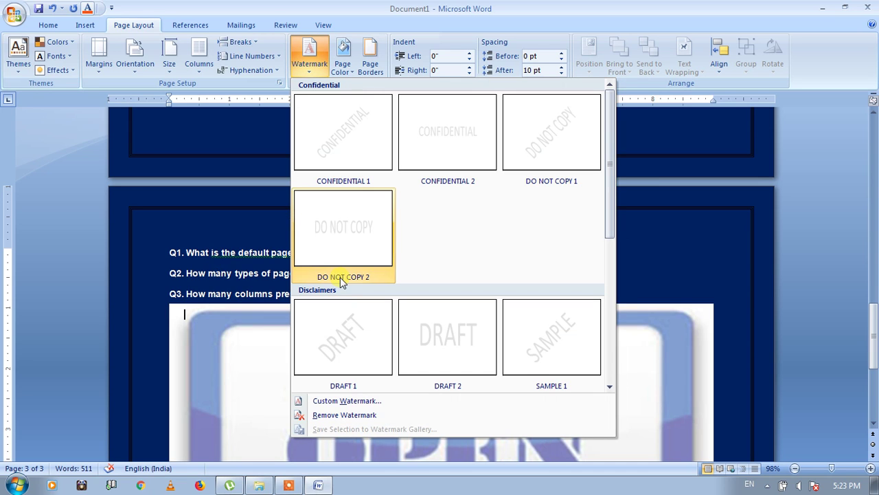
pyautogui.click(326, 414)
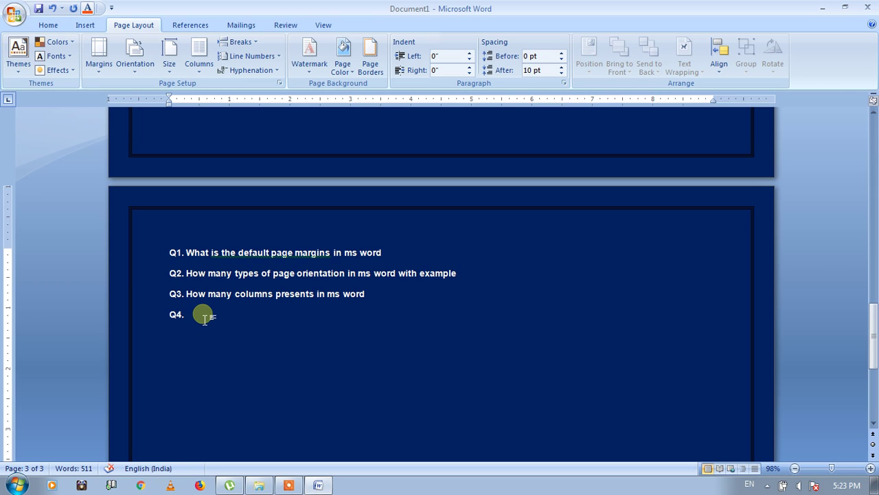
# Add a fourth question line reading "Q4. How many types of water mark." and start a new line below it.
pyautogui.write('How many type')
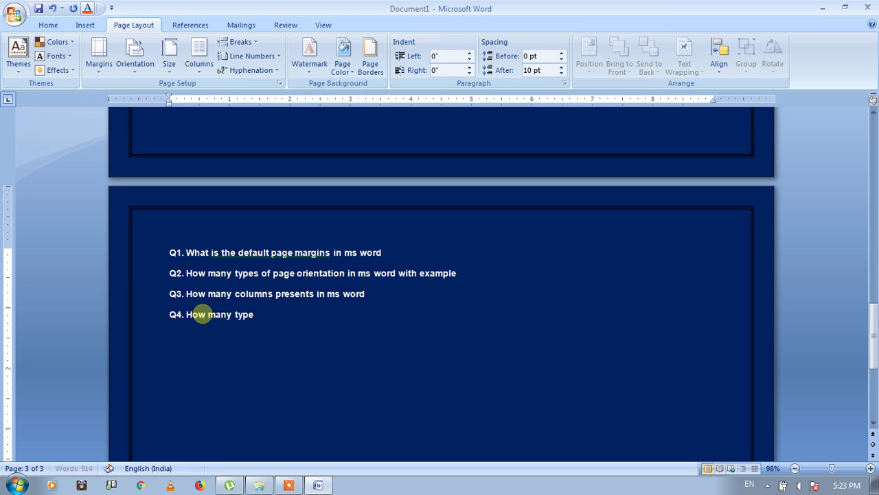
pyautogui.write('s of water mark.')
pyautogui.press('Return')
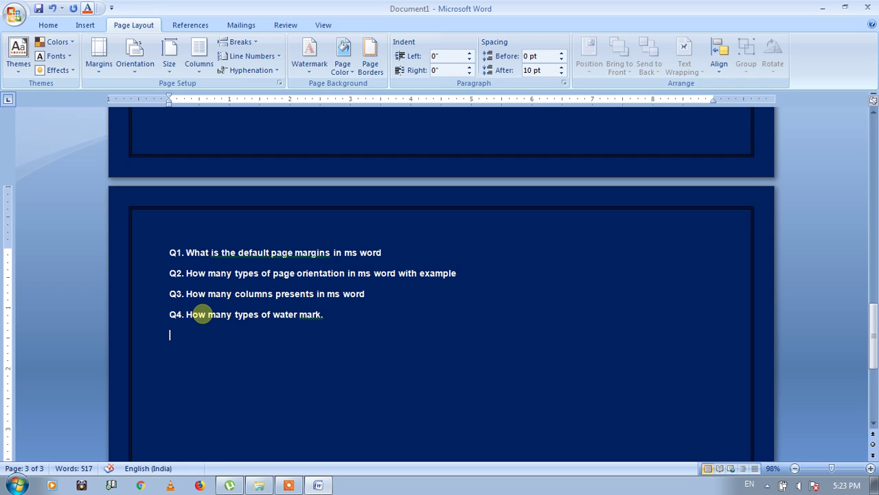
# Write the fifth question line as "Q5. What is a default shadding colour in ms word.".
pyautogui.write('Q5. What is a de')
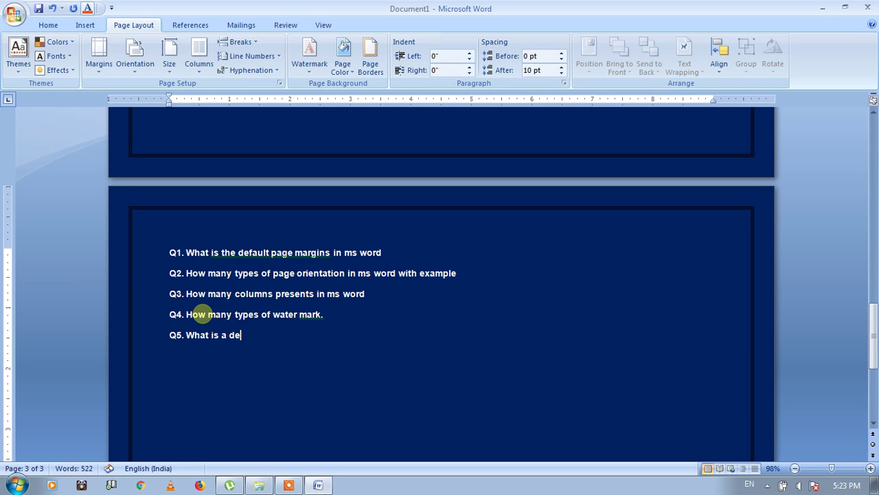
pyautogui.write('fault shadding colour')
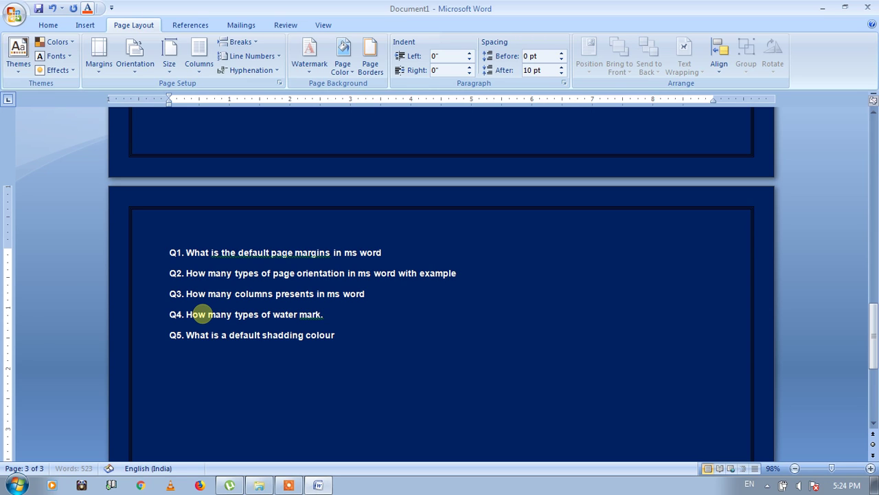
pyautogui.write(' in ms word.')
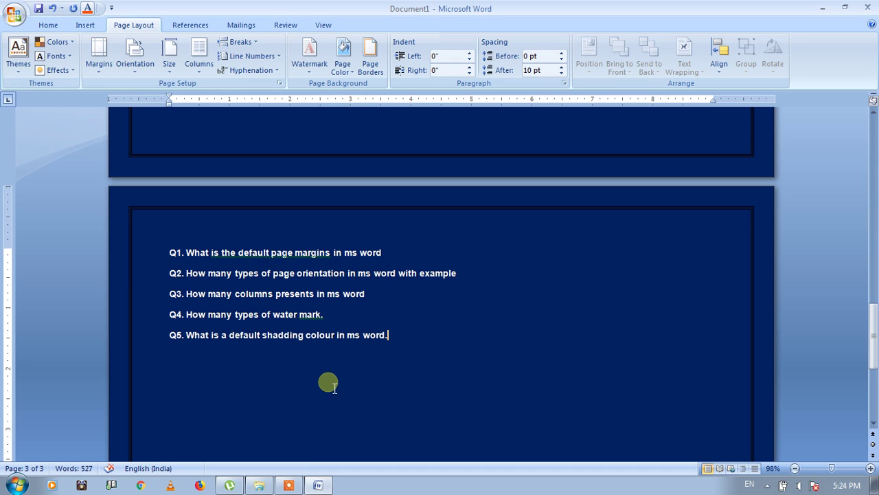
pyautogui.click(293, 488)
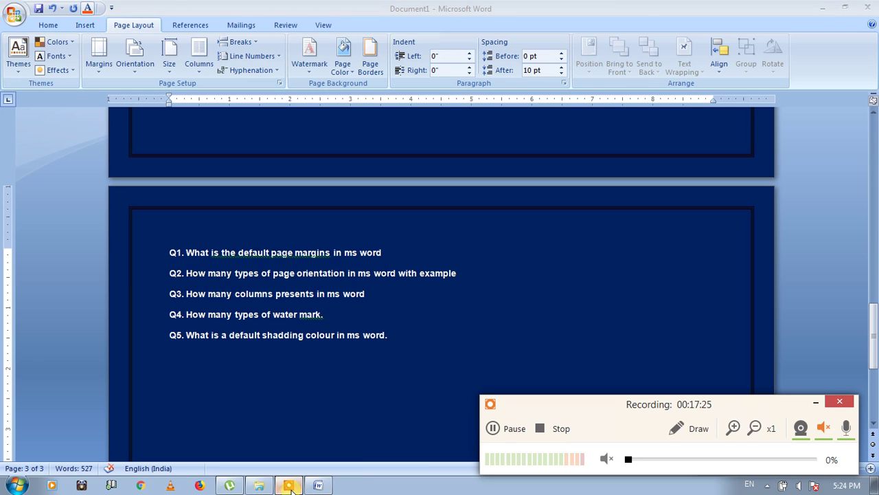